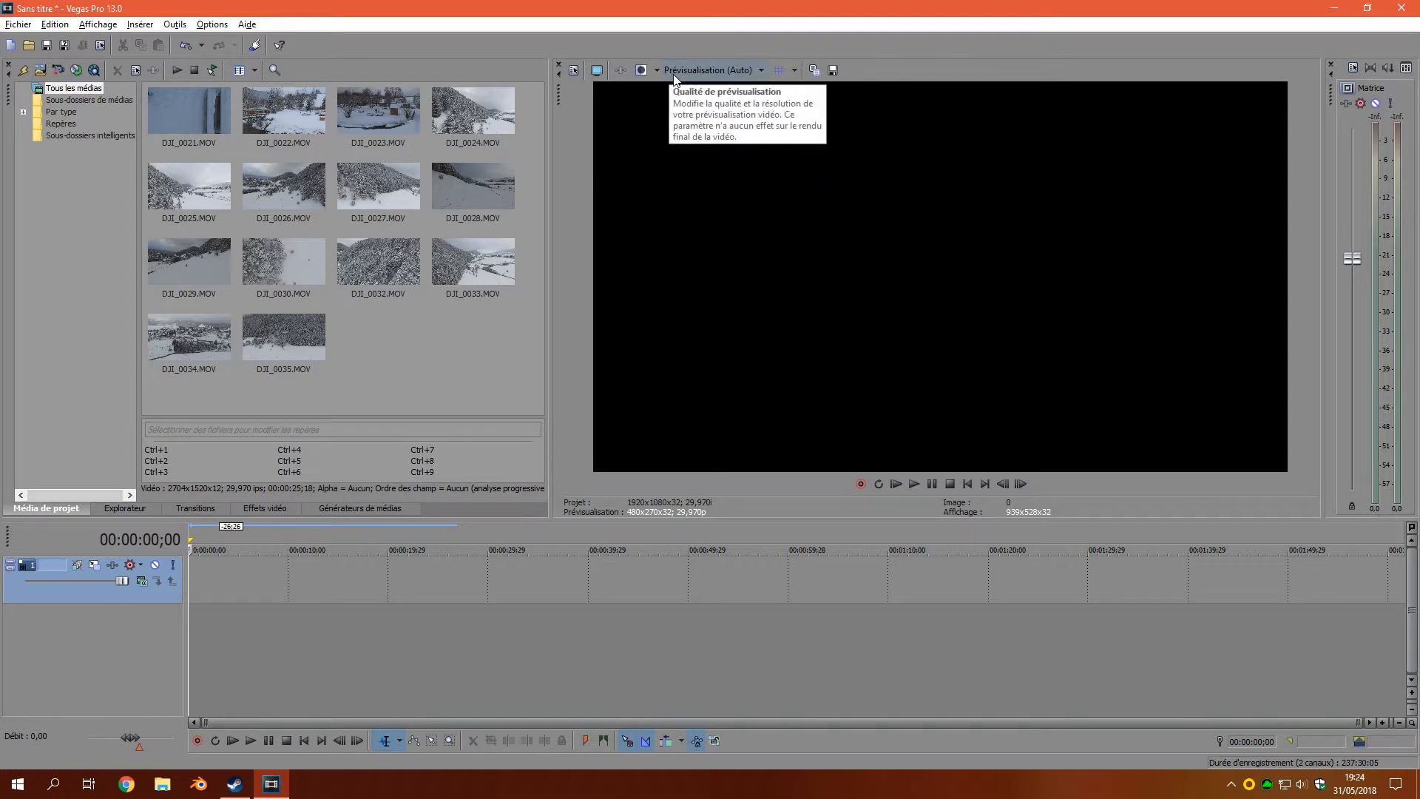
# Set the video preview quality to Prévisualisation with the Auto resolution.
pyautogui.click(760, 71)
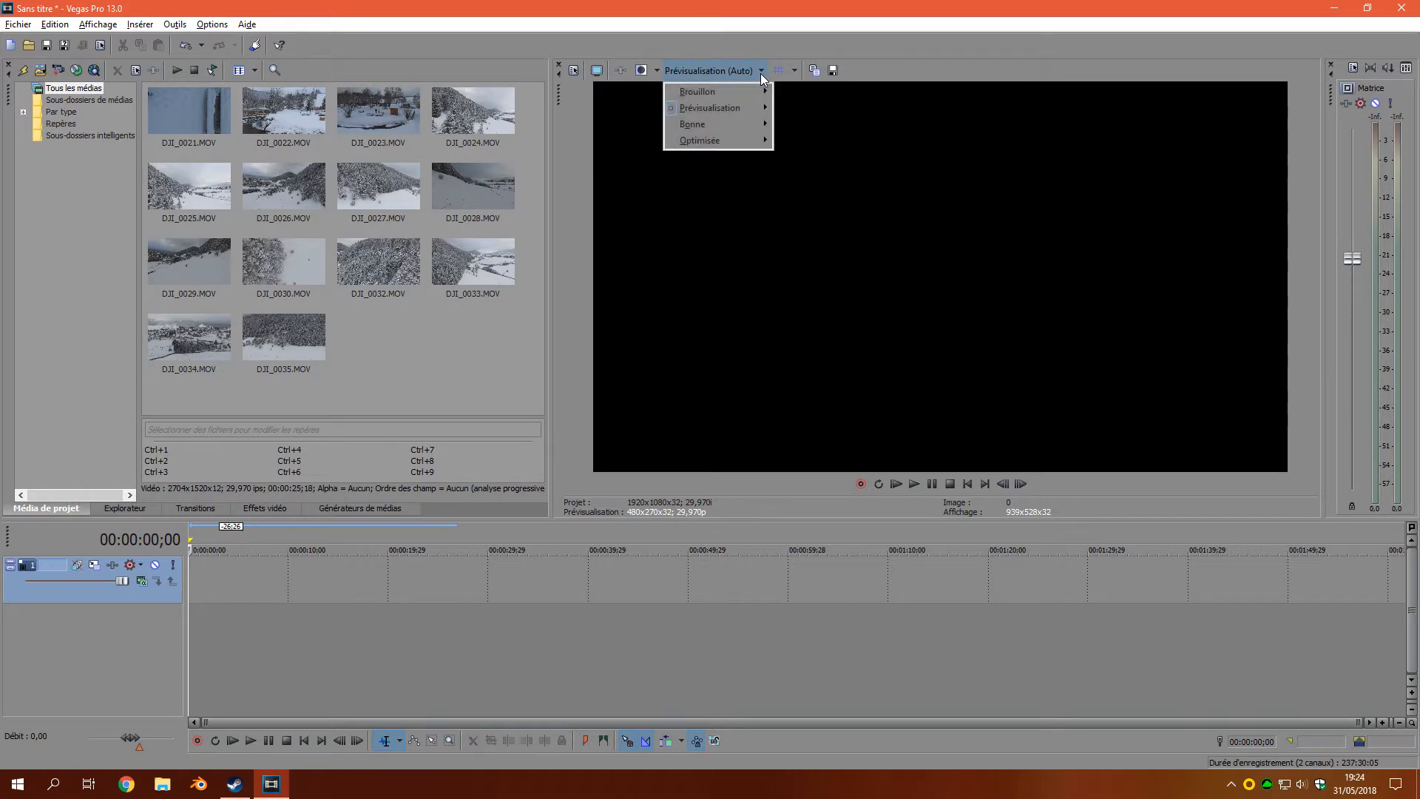
pyautogui.moveTo(745, 108)
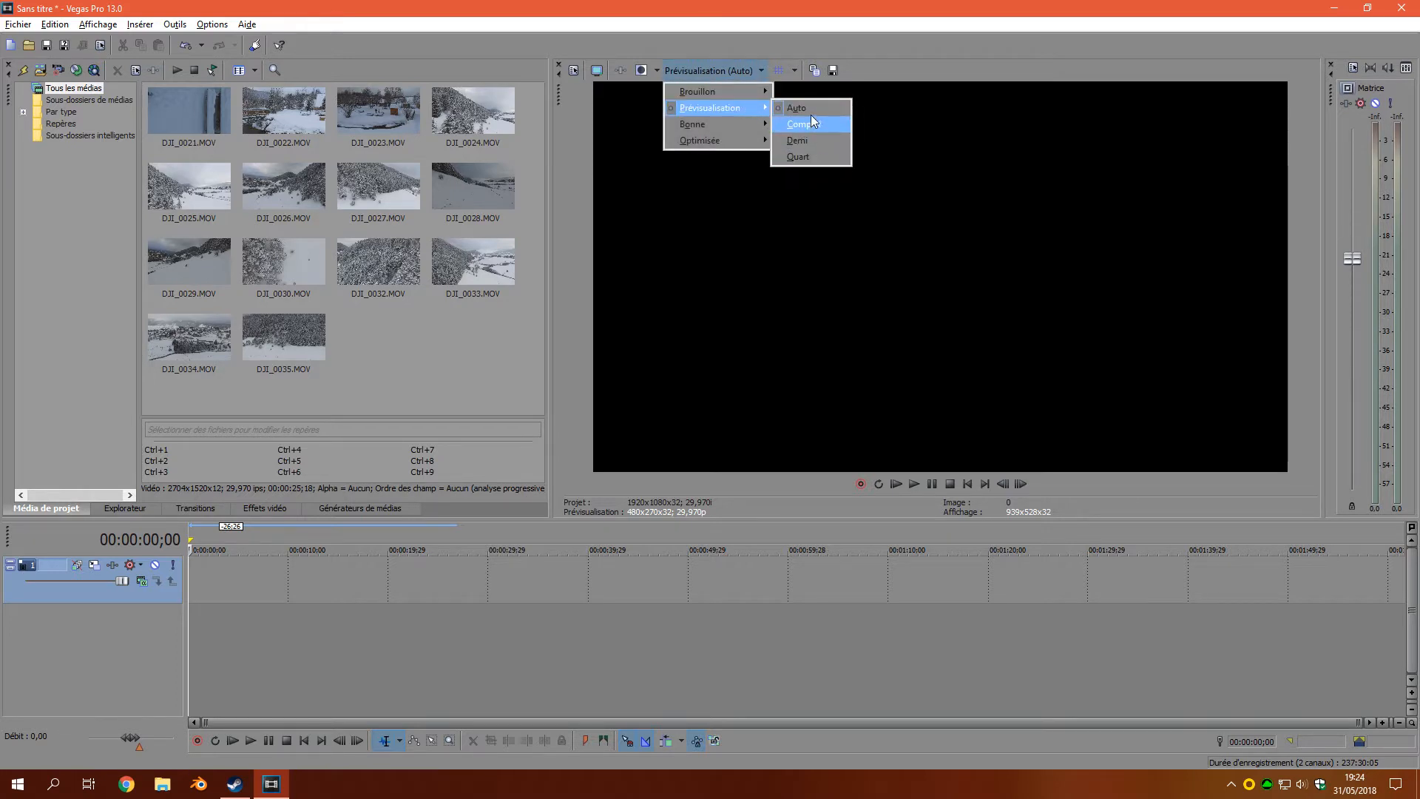
pyautogui.click(810, 105)
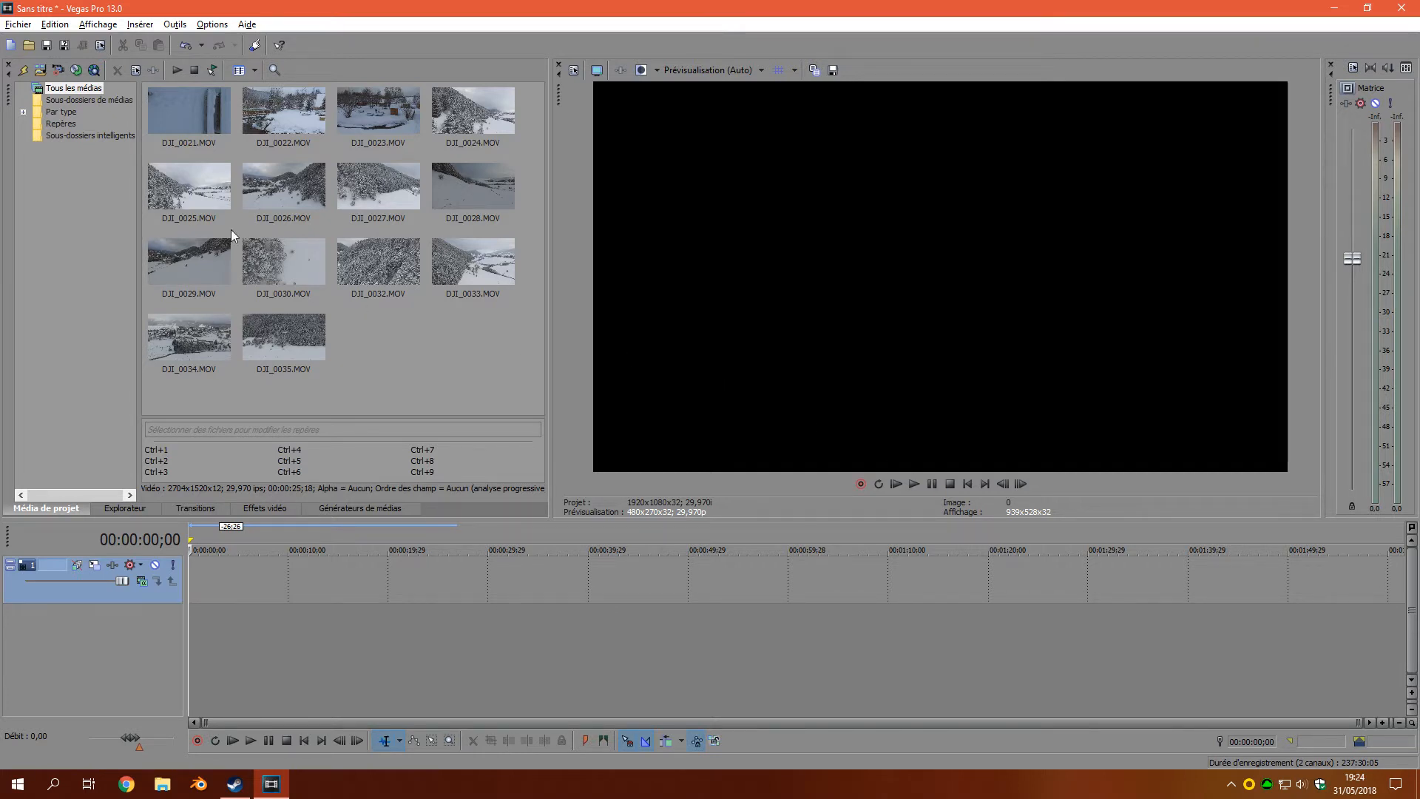
# Add DJI_0025.MOV at the start of the video track, declining to match the project video settings to this media.
pyautogui.moveTo(179, 170); pyautogui.dragTo(197, 573)
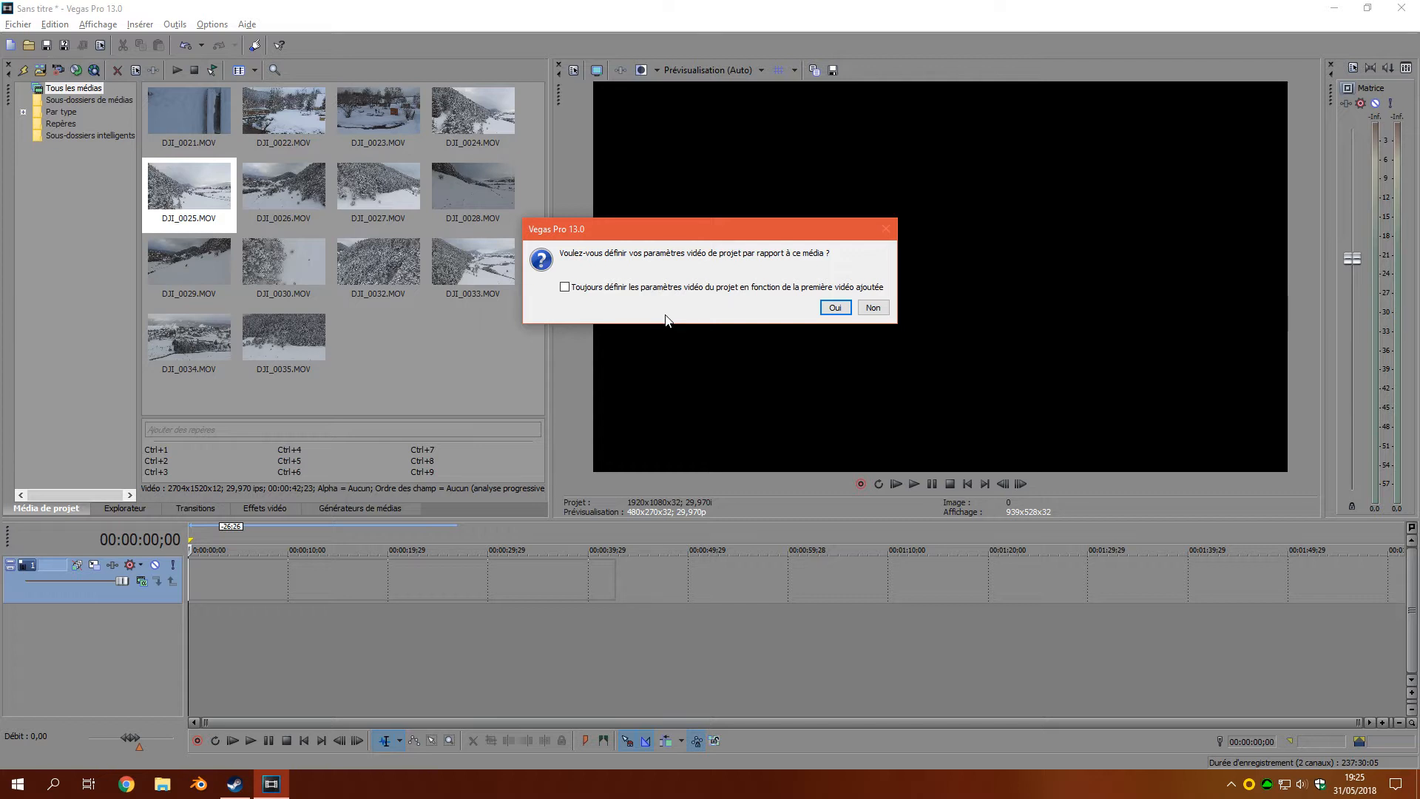
pyautogui.click(874, 308)
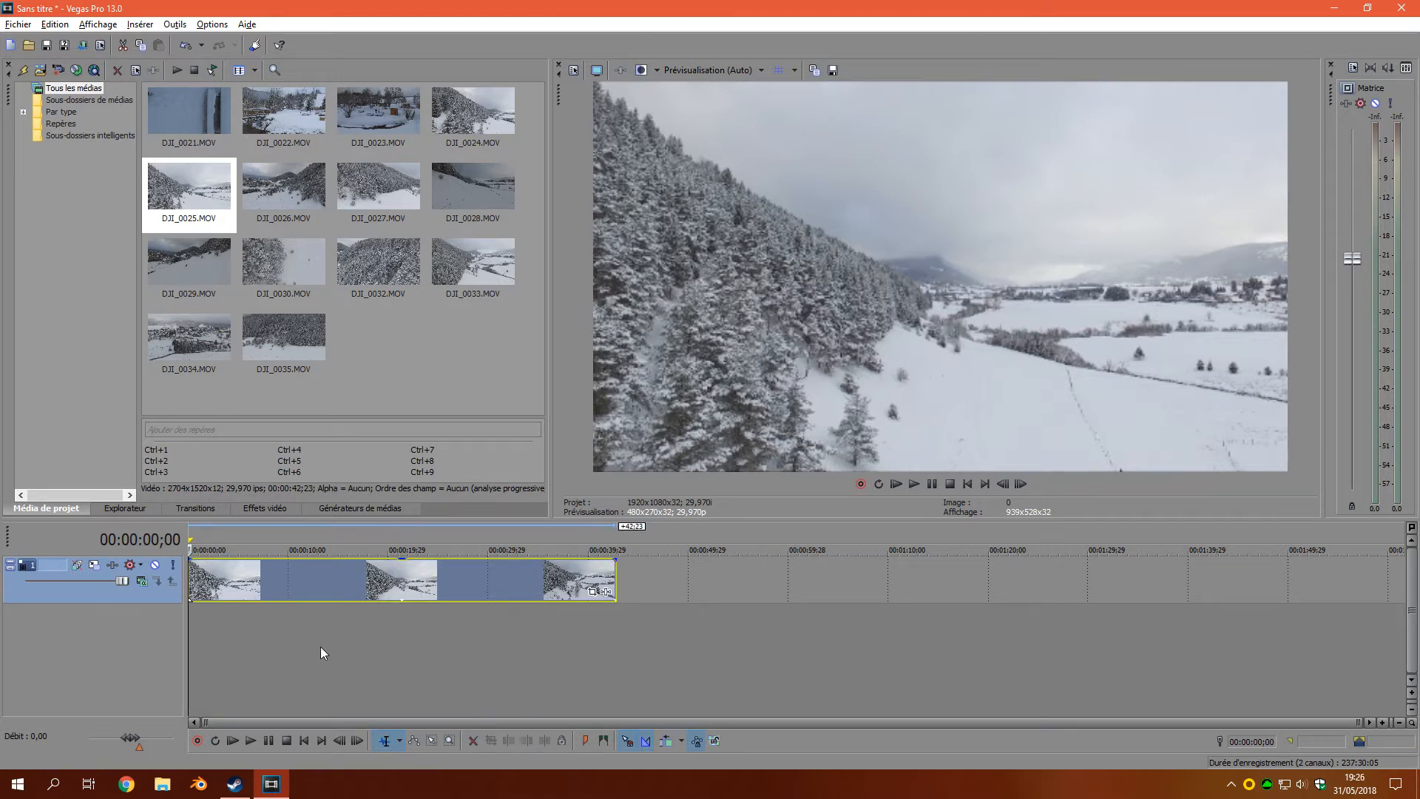
# Examine the DJI_0025.MOV clip by checking frames along its length and playing its opening, then return to the timeline start.
pyautogui.click(290, 638)
pyautogui.click(383, 634)
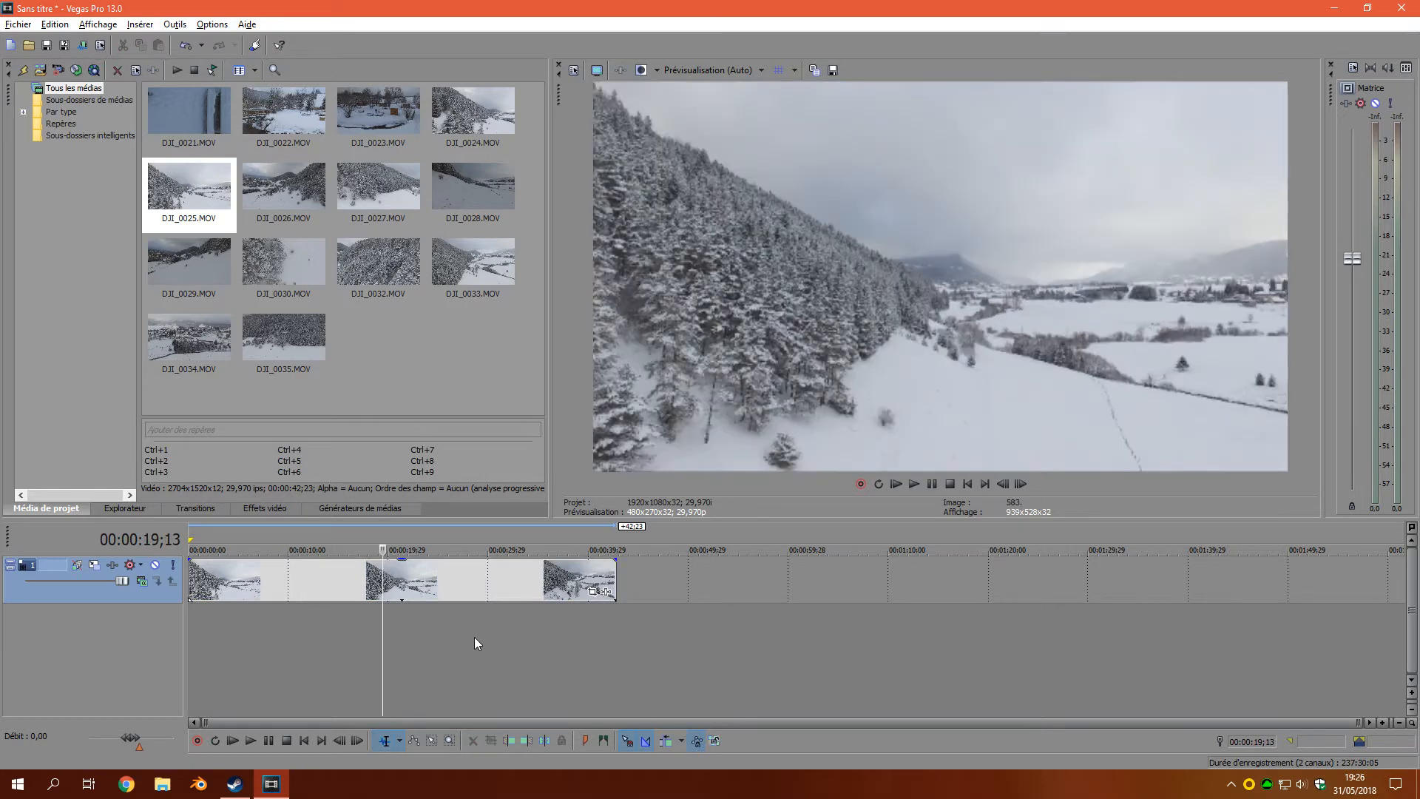
pyautogui.click(520, 632)
pyautogui.click(588, 619)
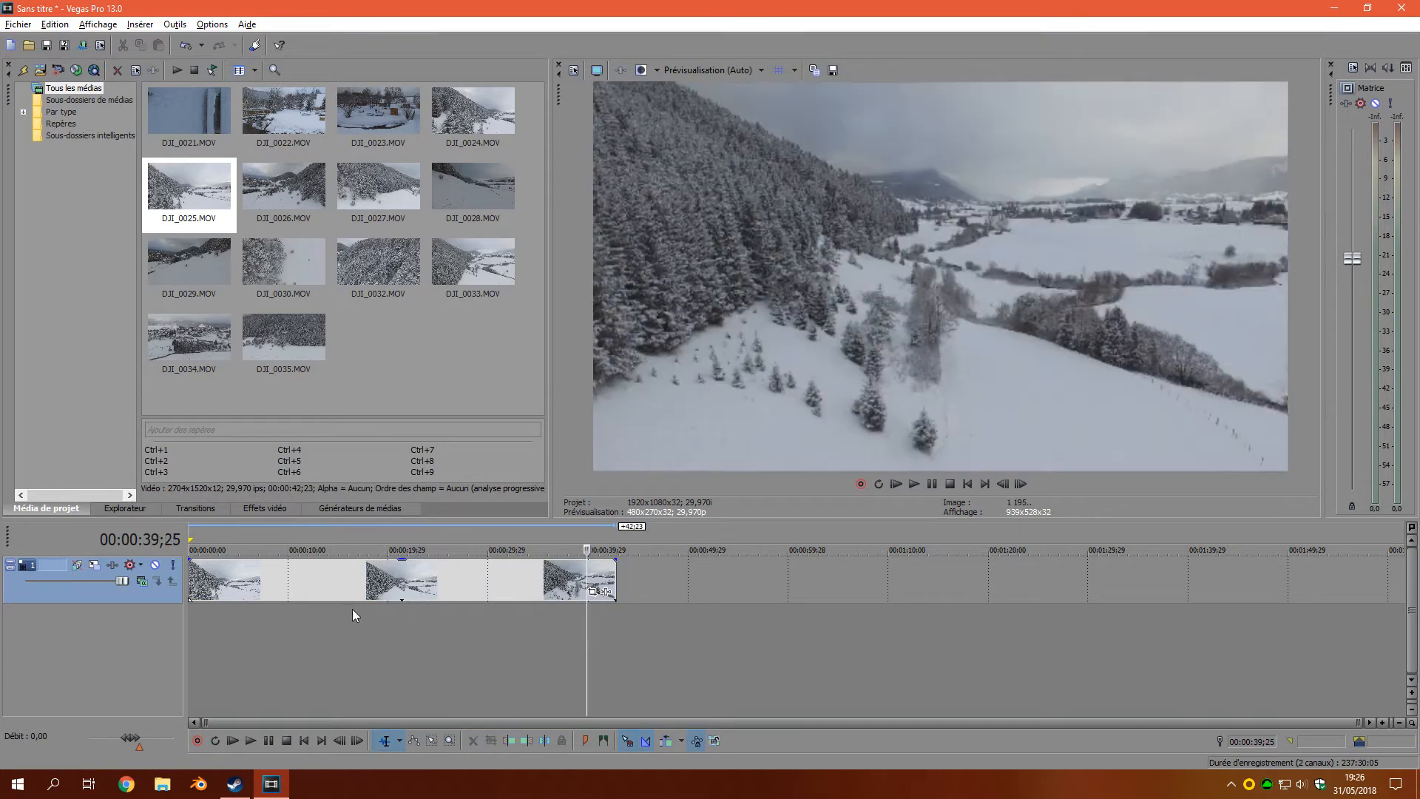
pyautogui.click(349, 615)
pyautogui.click(482, 632)
pyautogui.click(565, 643)
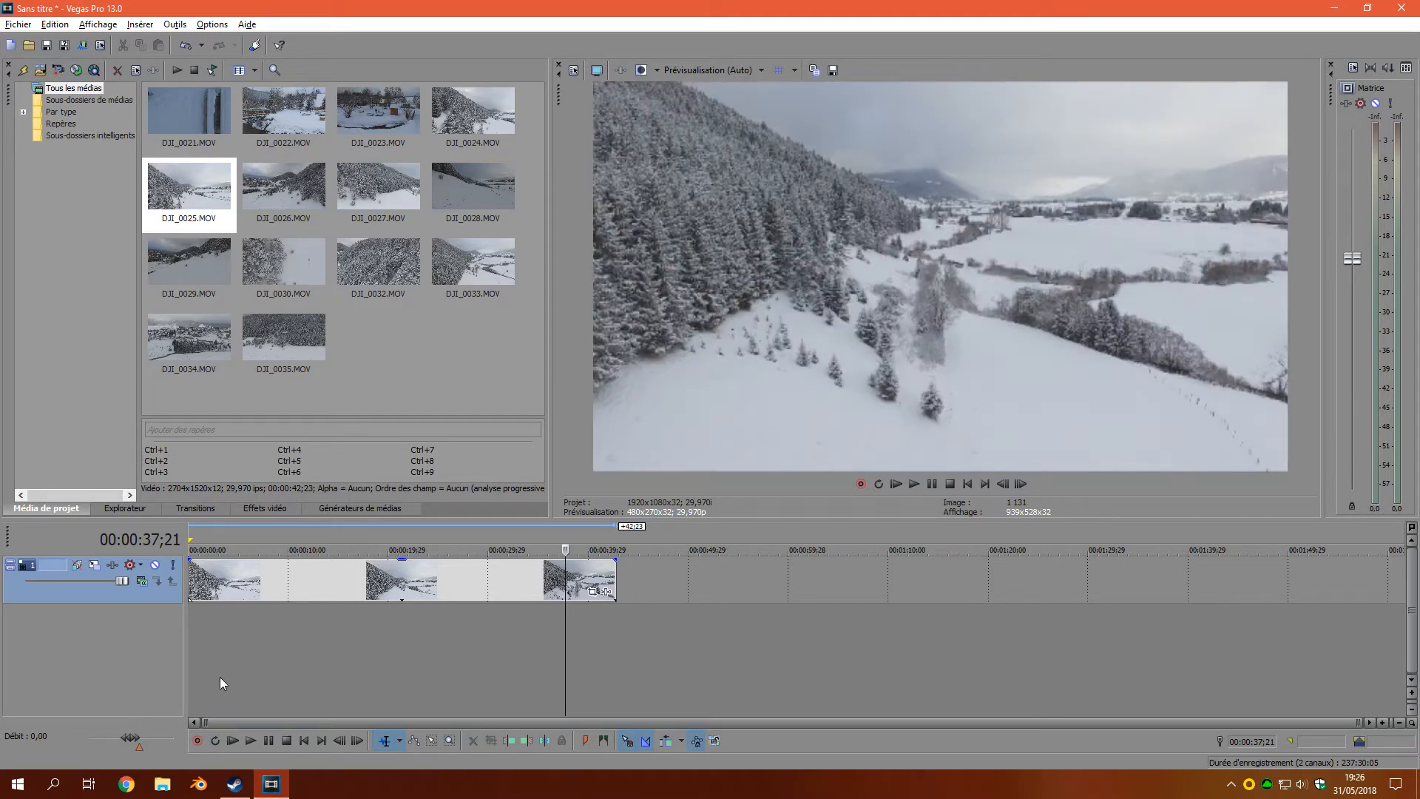
pyautogui.click(194, 655)
pyautogui.click(191, 655)
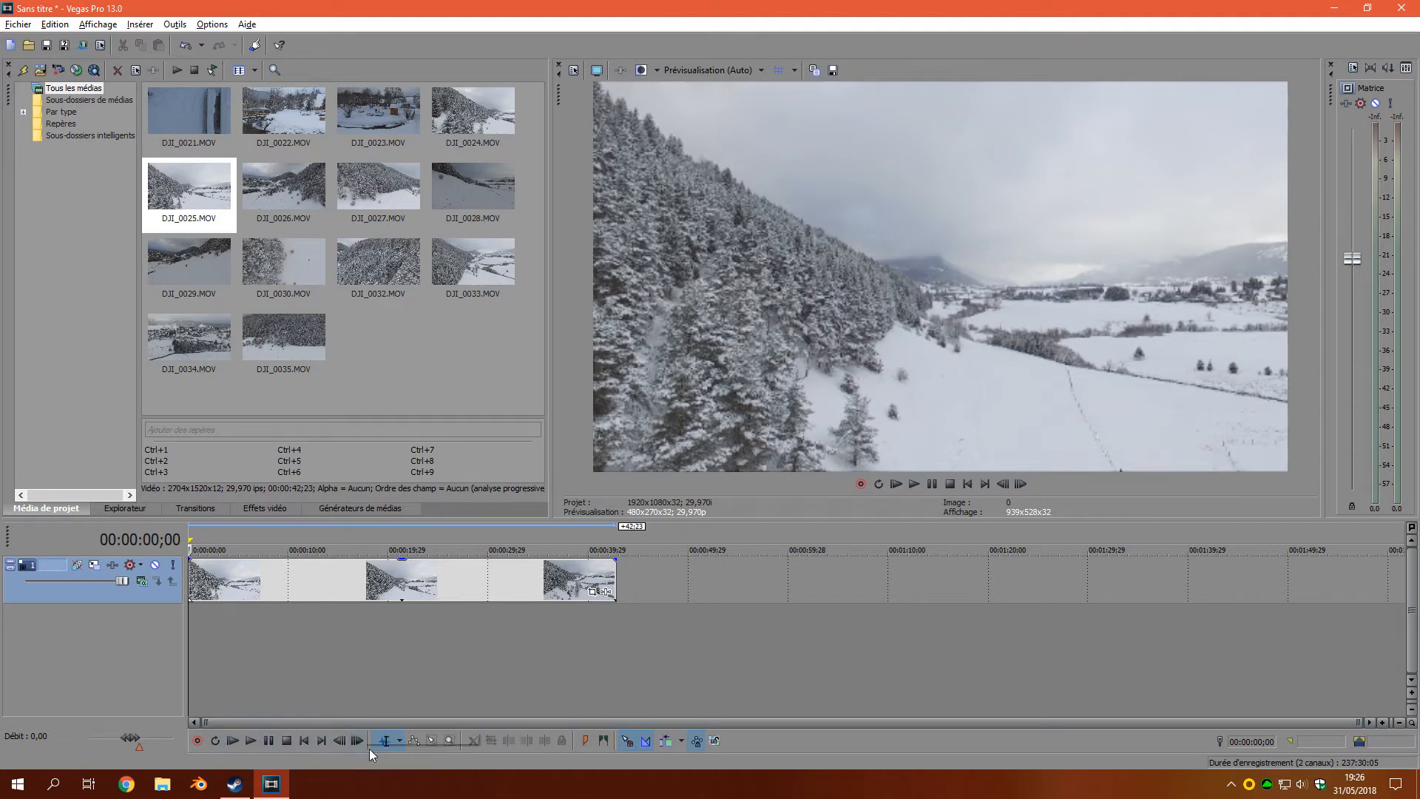
pyautogui.click(250, 741)
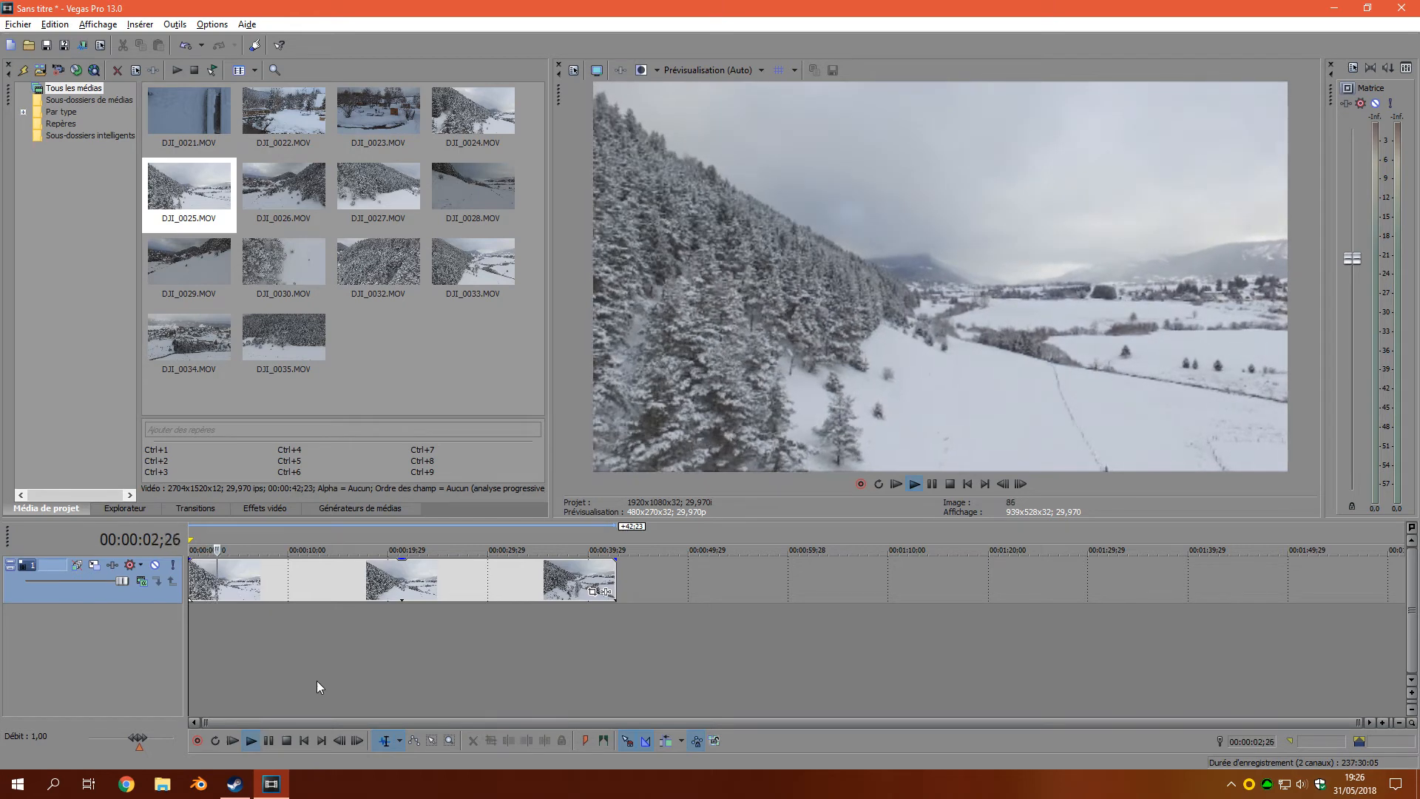
pyautogui.click(268, 740)
pyautogui.click(304, 740)
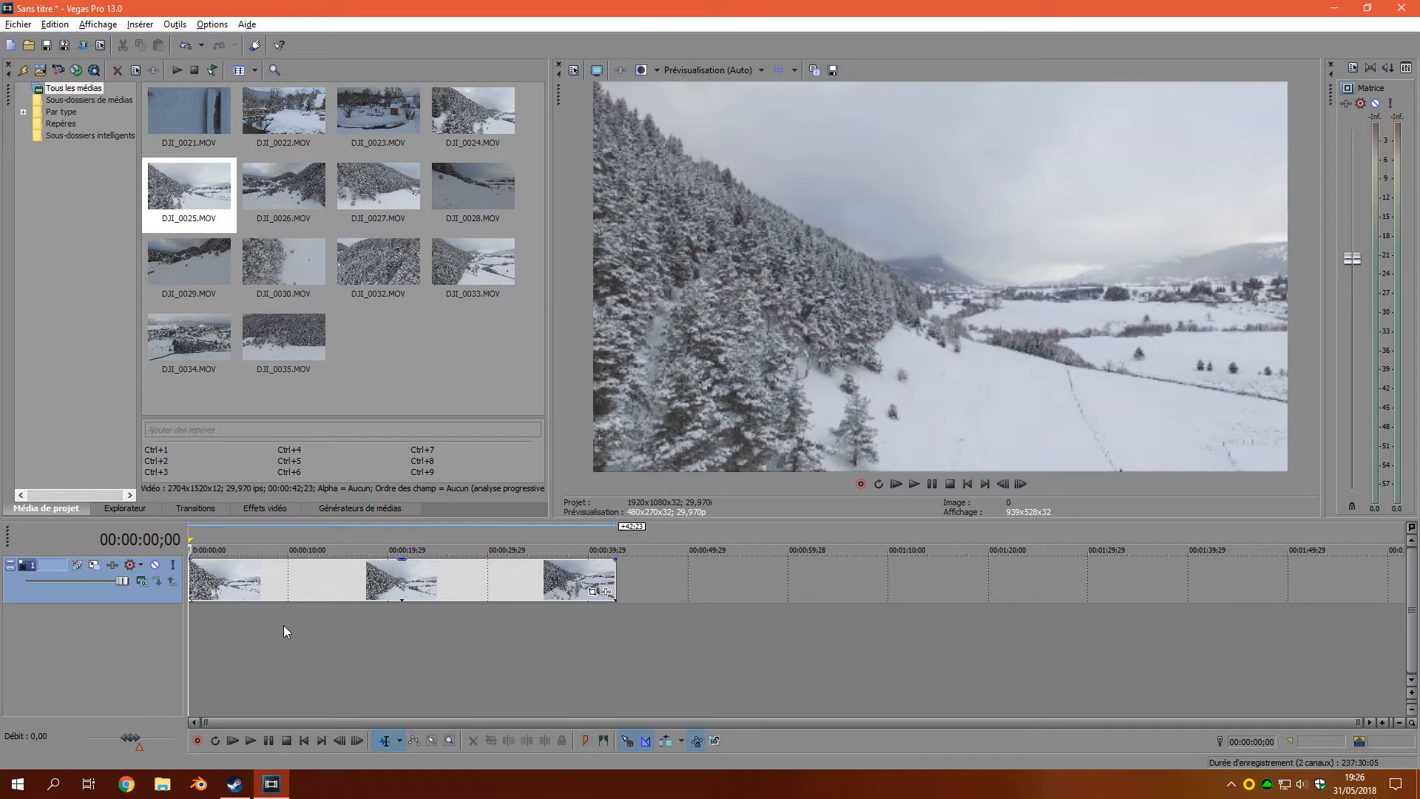
# Find the cut point near the start of the clip and split it at 00:00:03;23.
pyautogui.click(378, 633)
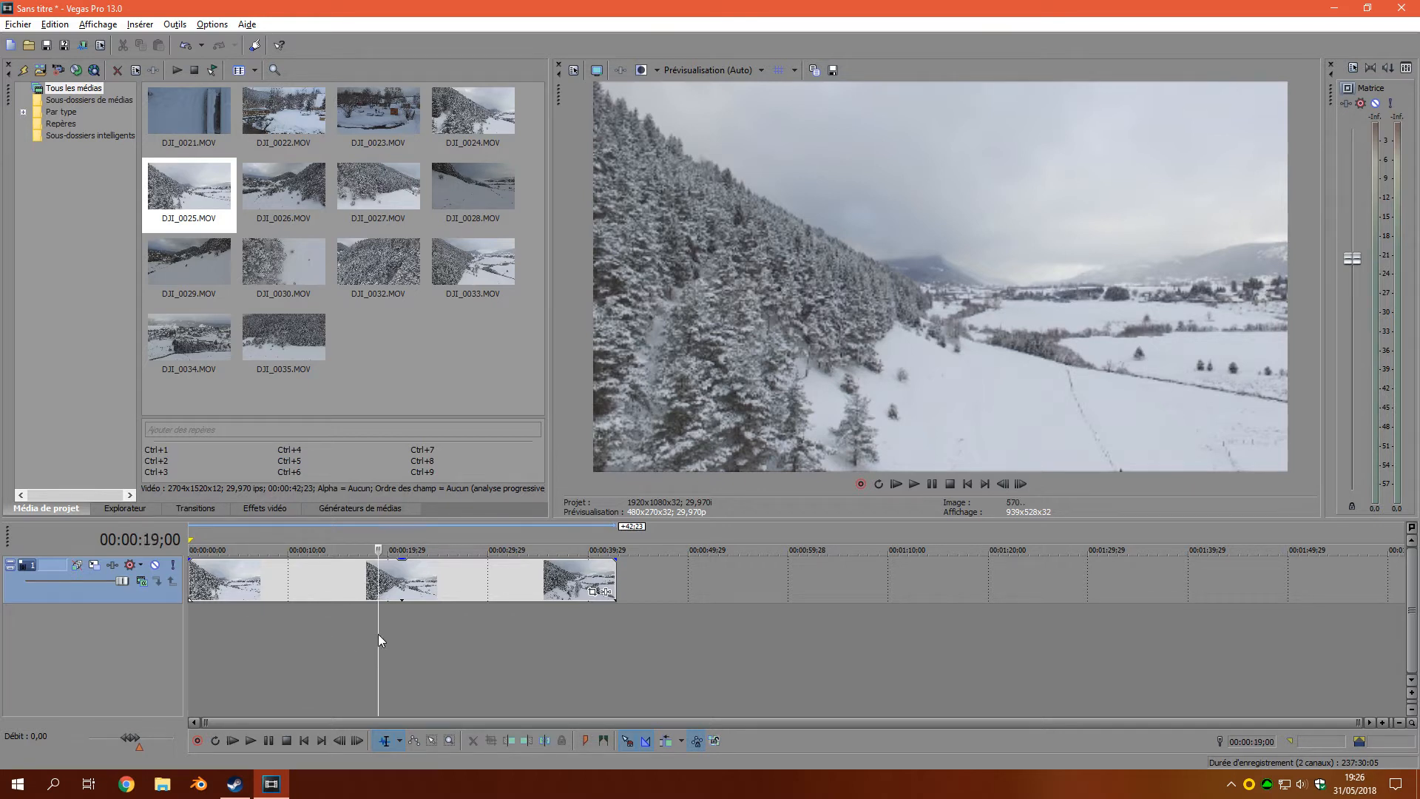
pyautogui.click(478, 641)
pyautogui.click(547, 637)
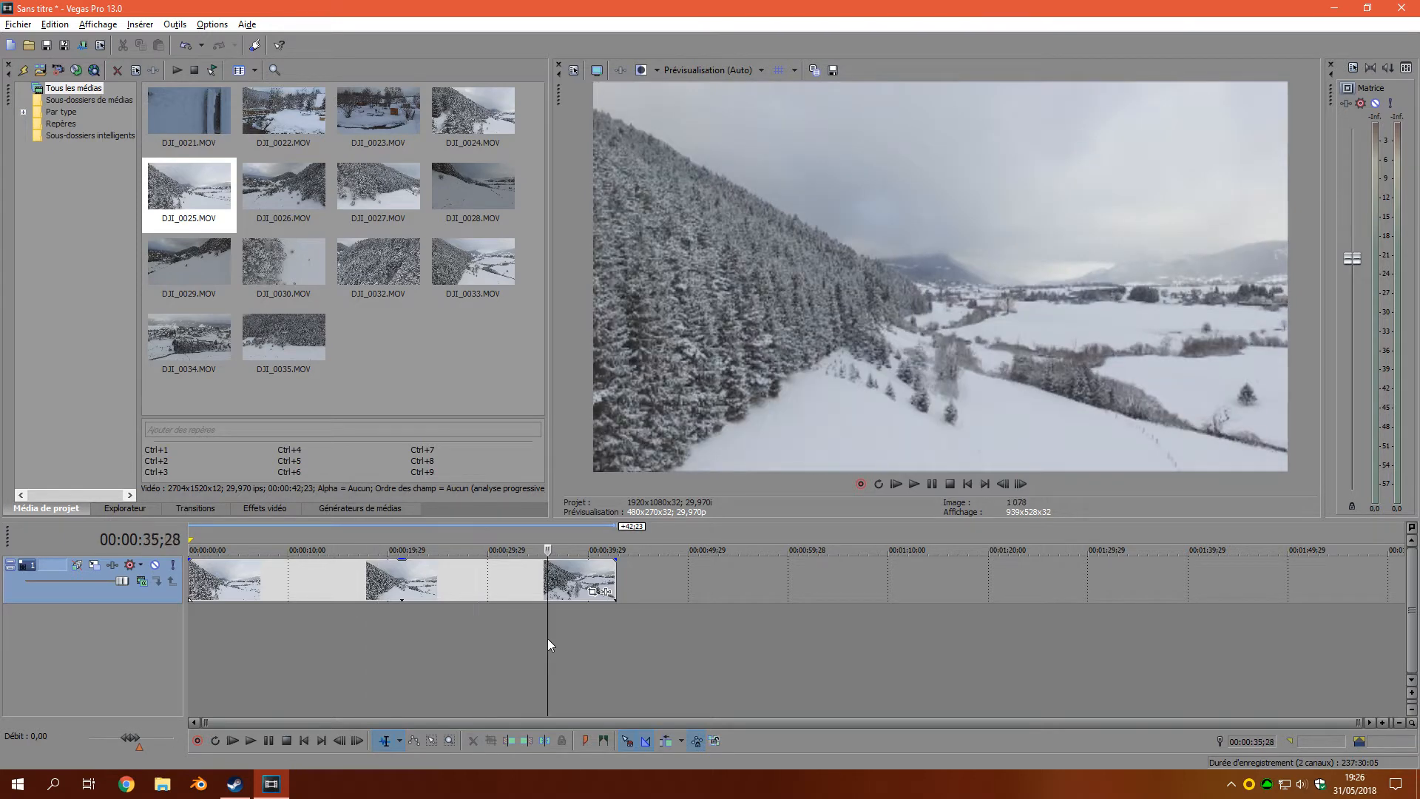
pyautogui.click(217, 640)
pyautogui.click(255, 635)
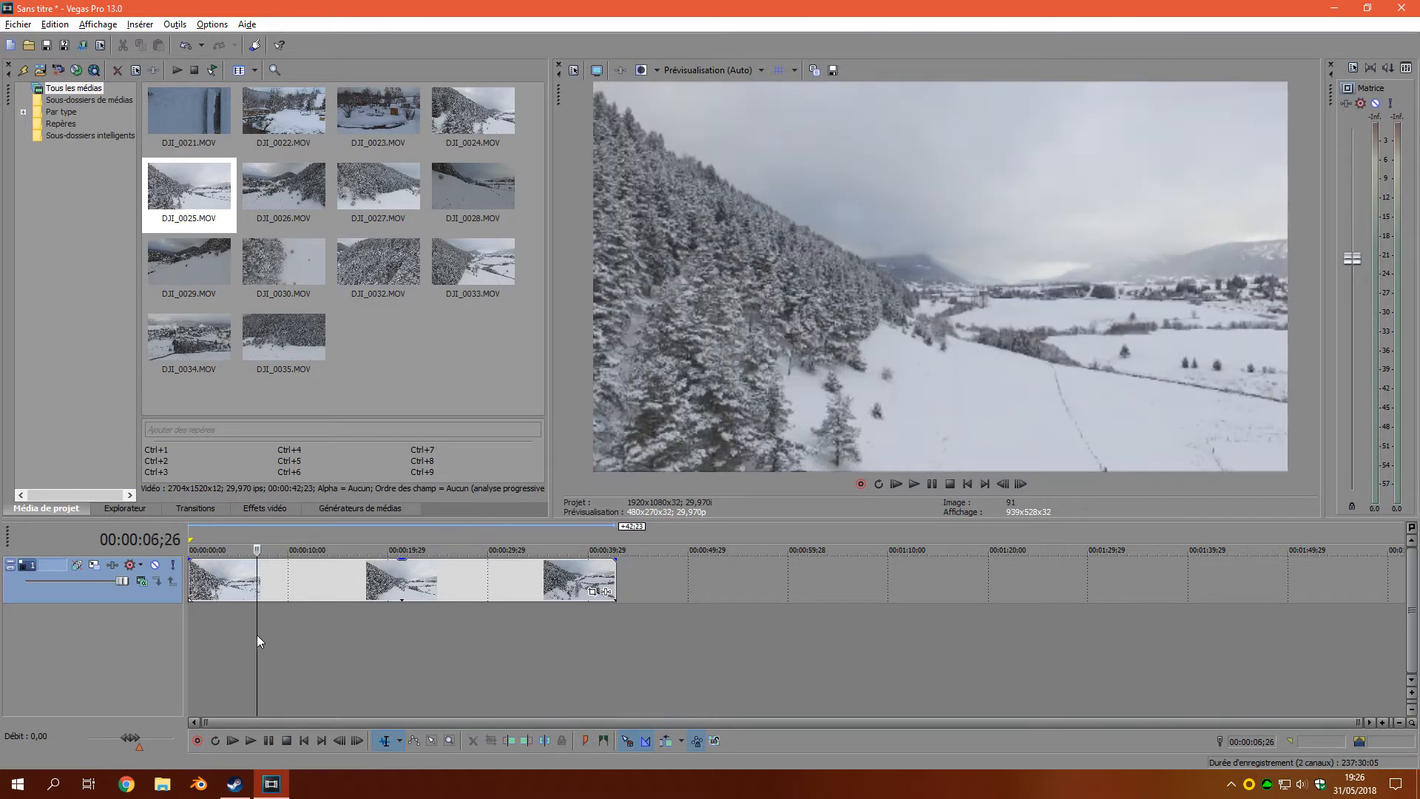
pyautogui.click(218, 642)
pyautogui.click(202, 645)
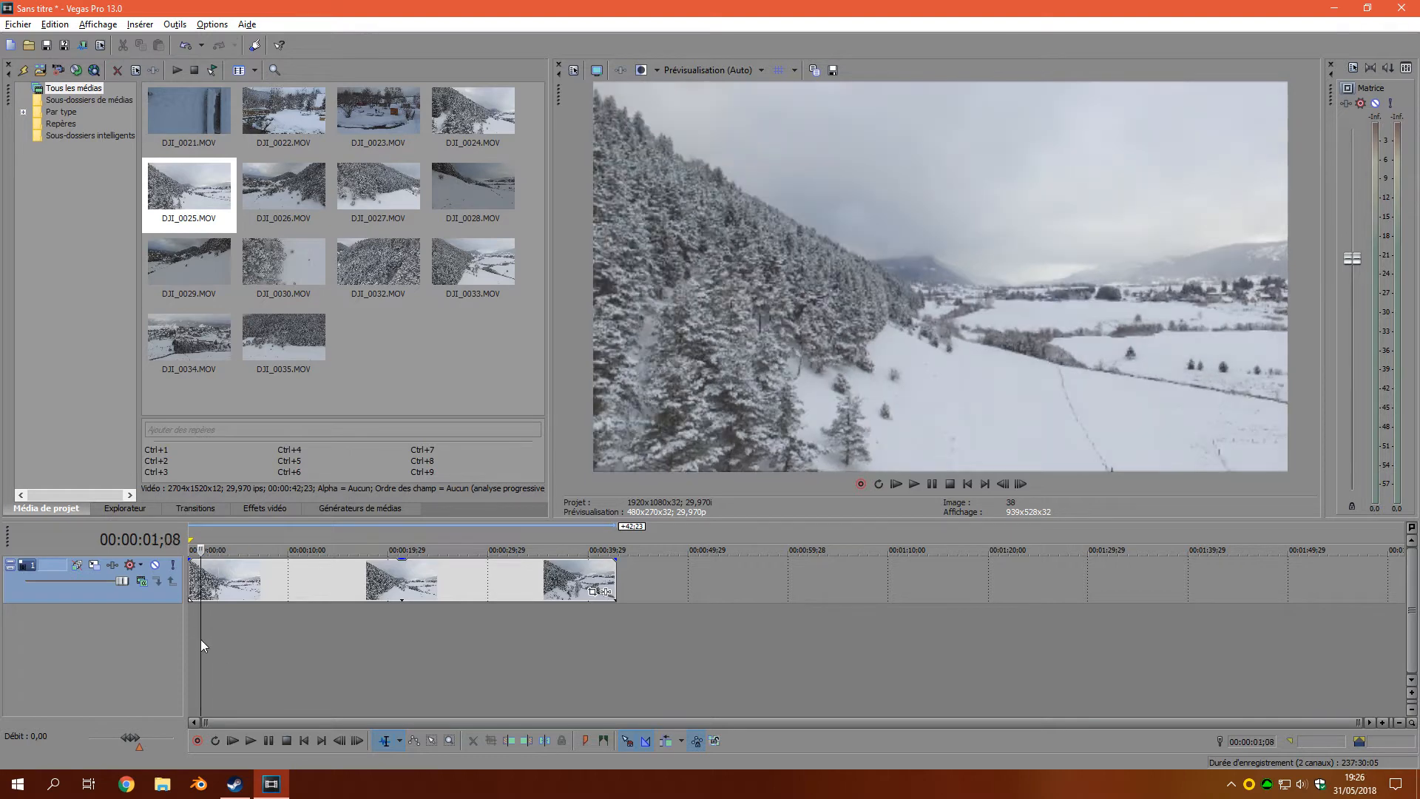
pyautogui.click(194, 636)
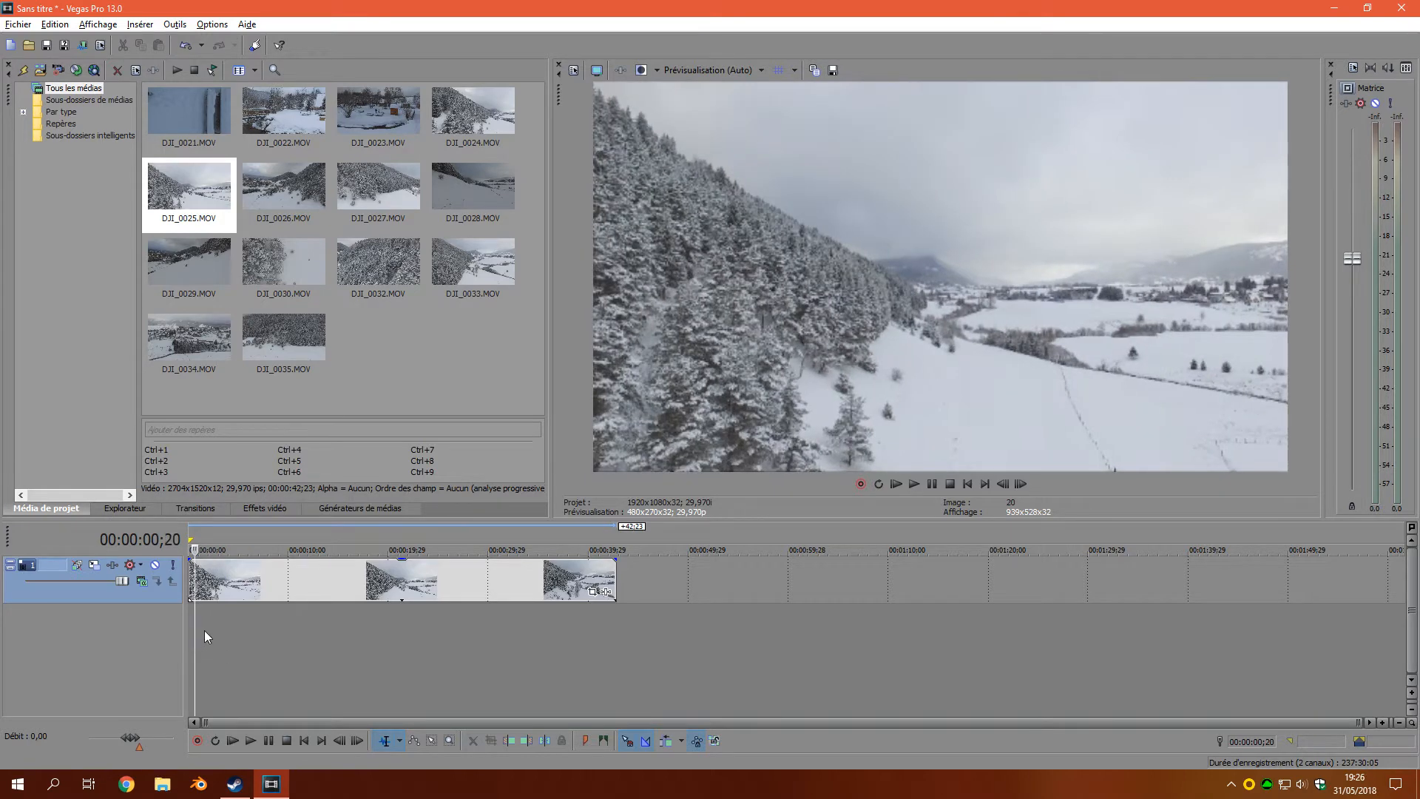
pyautogui.click(205, 630)
pyautogui.moveTo(207, 629); pyautogui.dragTo(224, 630)
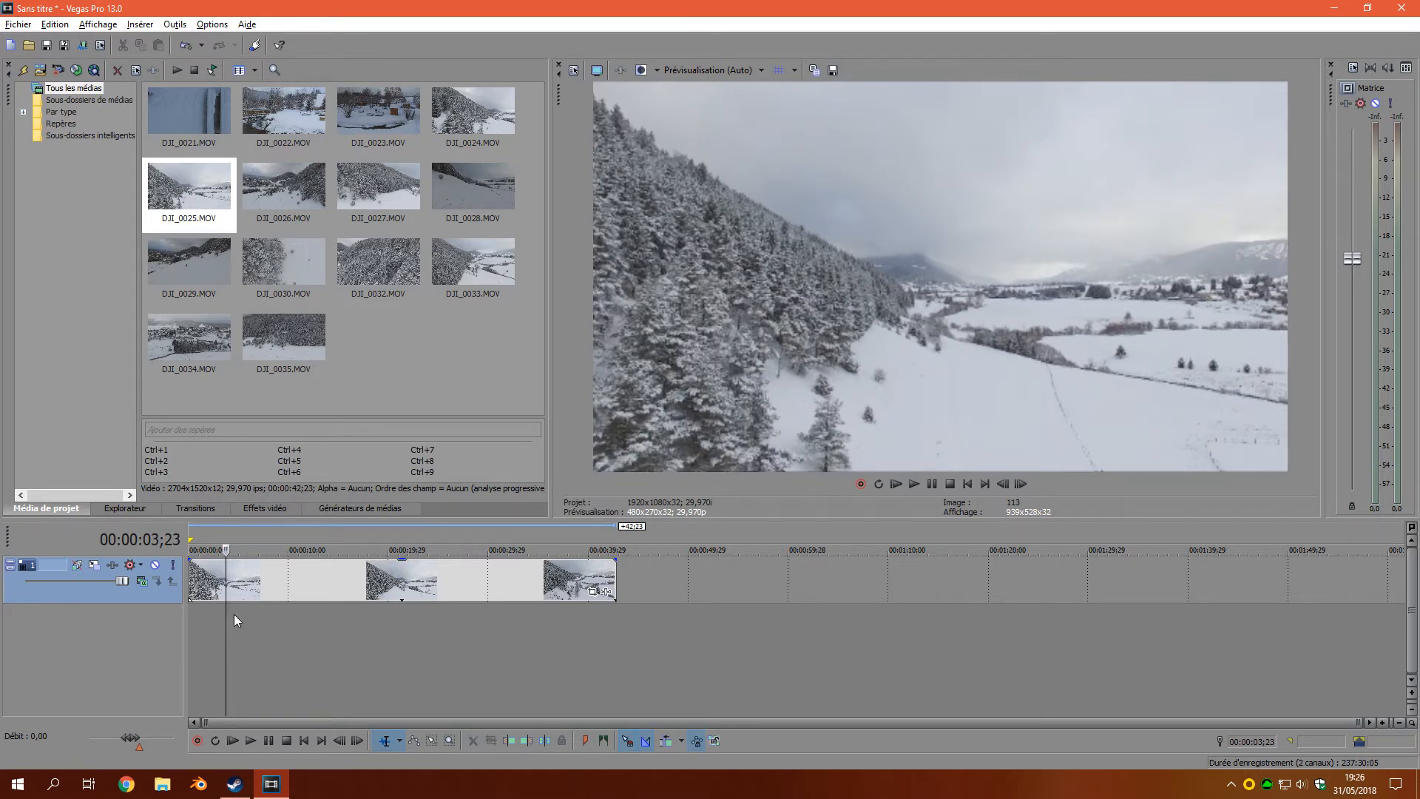
pyautogui.press('s')
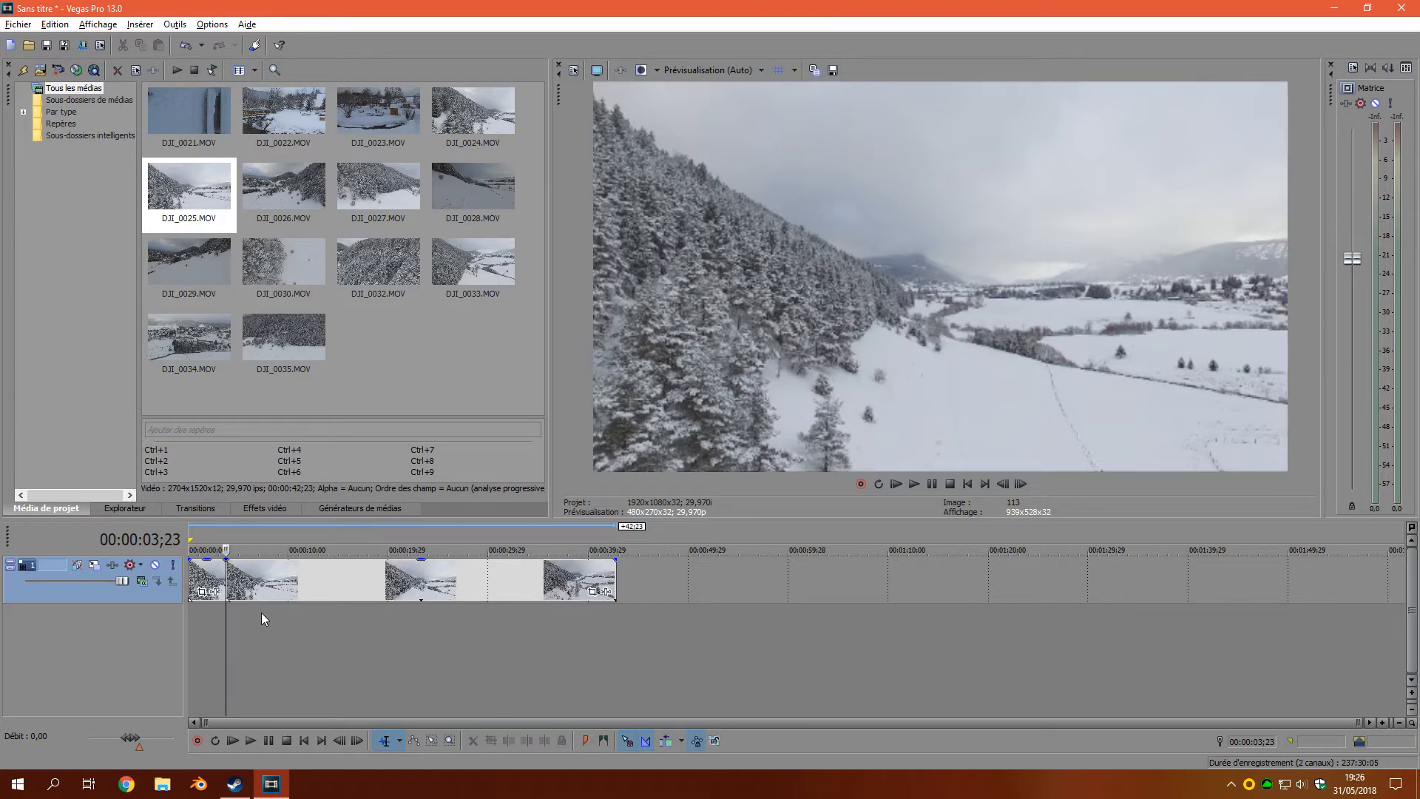
# Delete the short opening piece of the split clip and move the remaining part to the start of the timeline.
pyautogui.moveTo(300, 589); pyautogui.dragTo(725, 583)
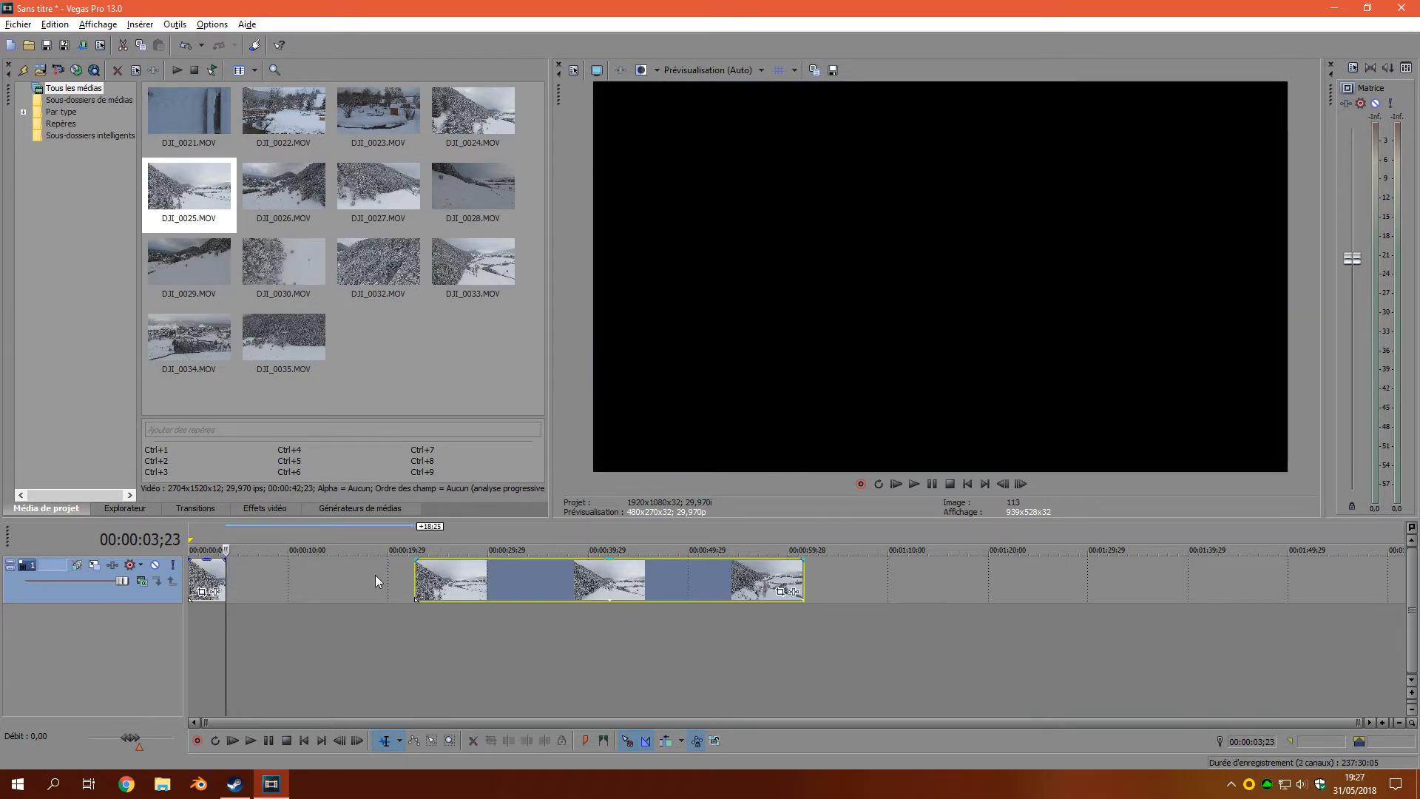
pyautogui.moveTo(224, 584); pyautogui.dragTo(194, 580)
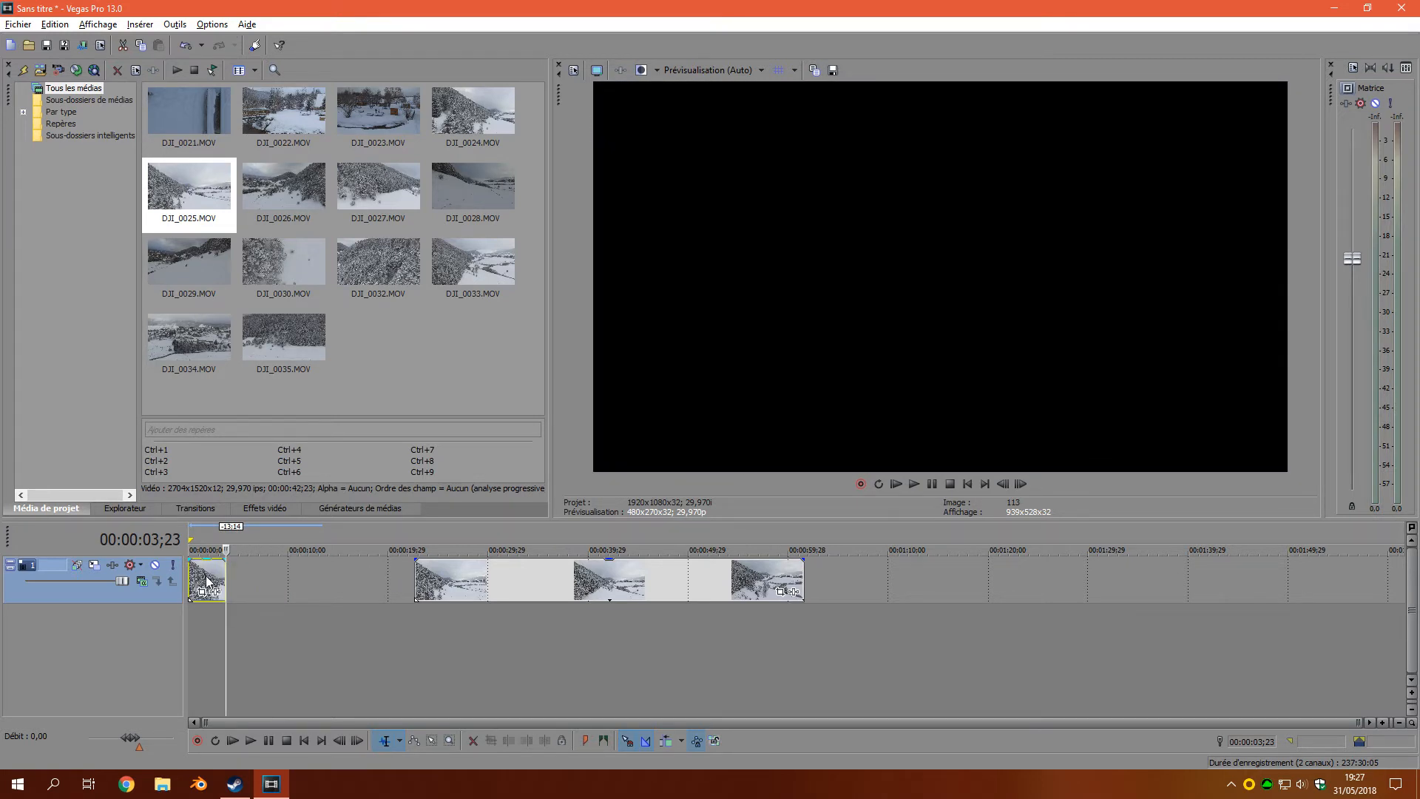
pyautogui.press('Delete')
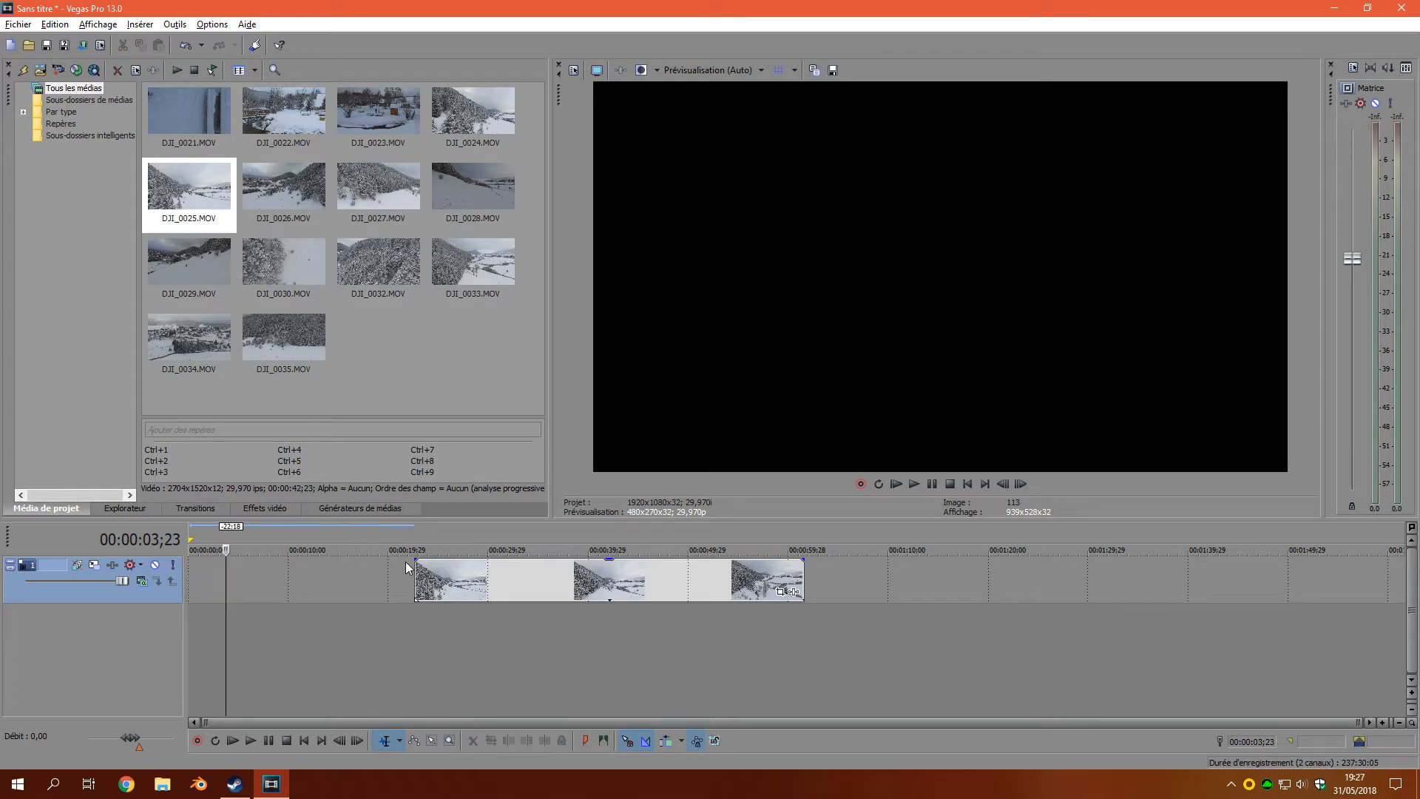
pyautogui.moveTo(540, 579); pyautogui.dragTo(300, 579)
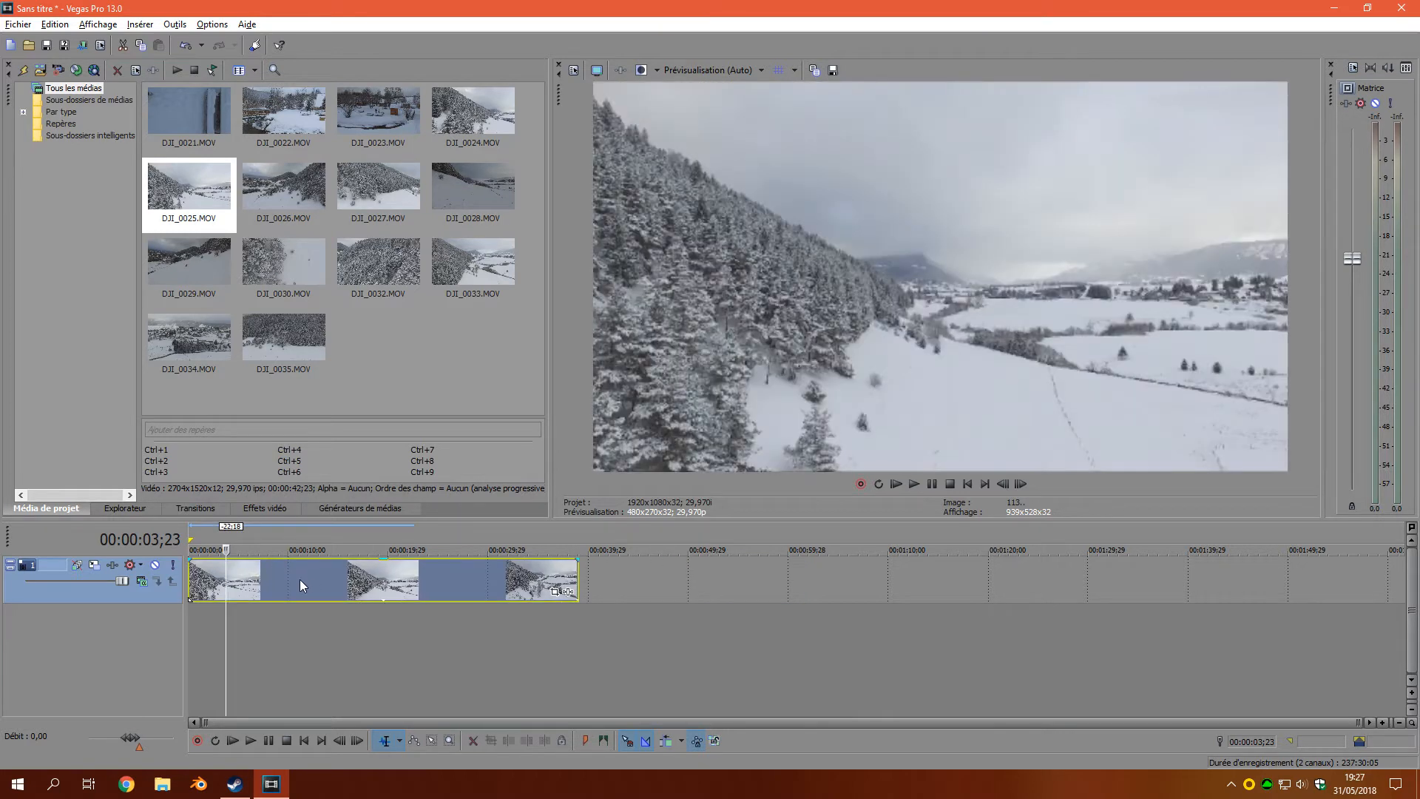
# Play the trimmed clip from the beginning to check its speed, then return to the timeline start.
pyautogui.click(191, 611)
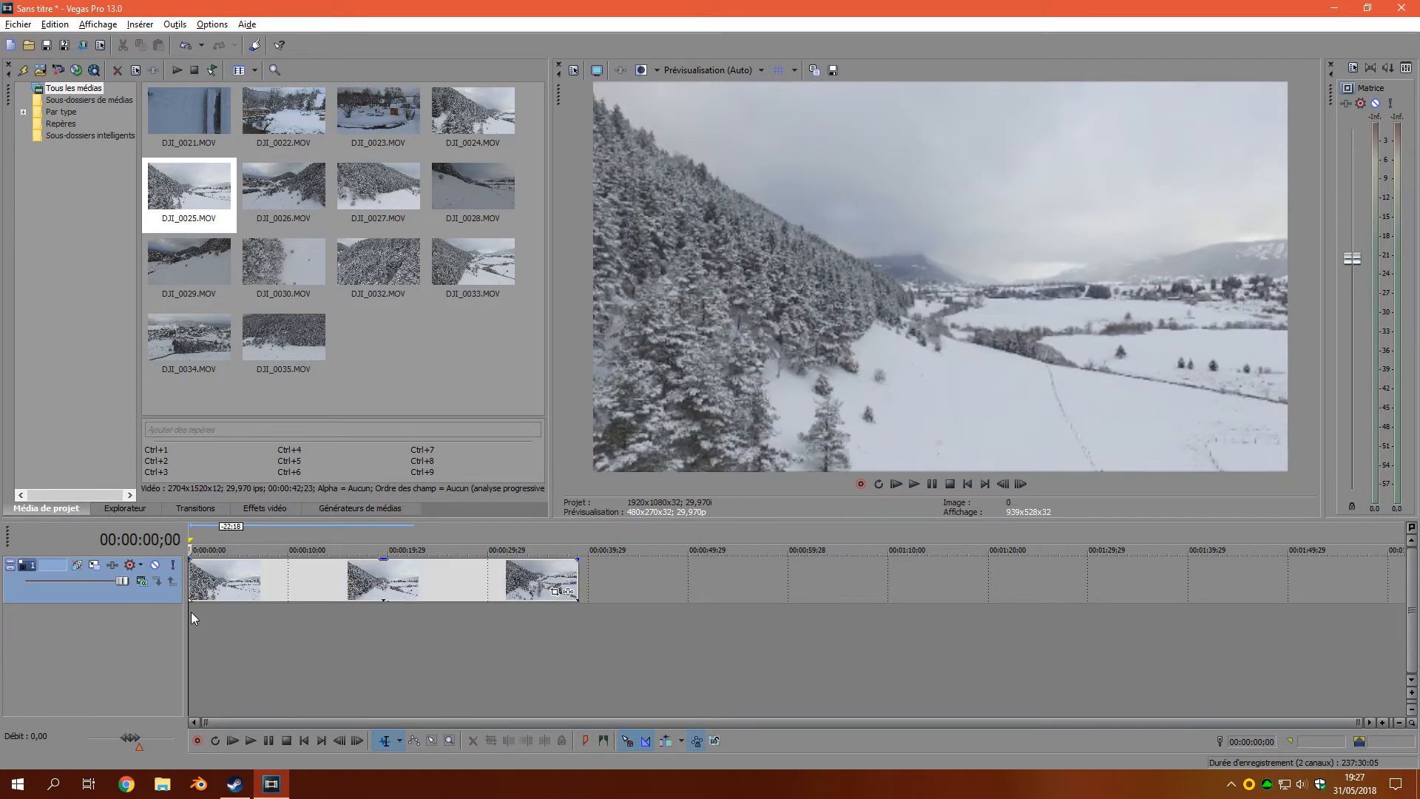
pyautogui.click(914, 484)
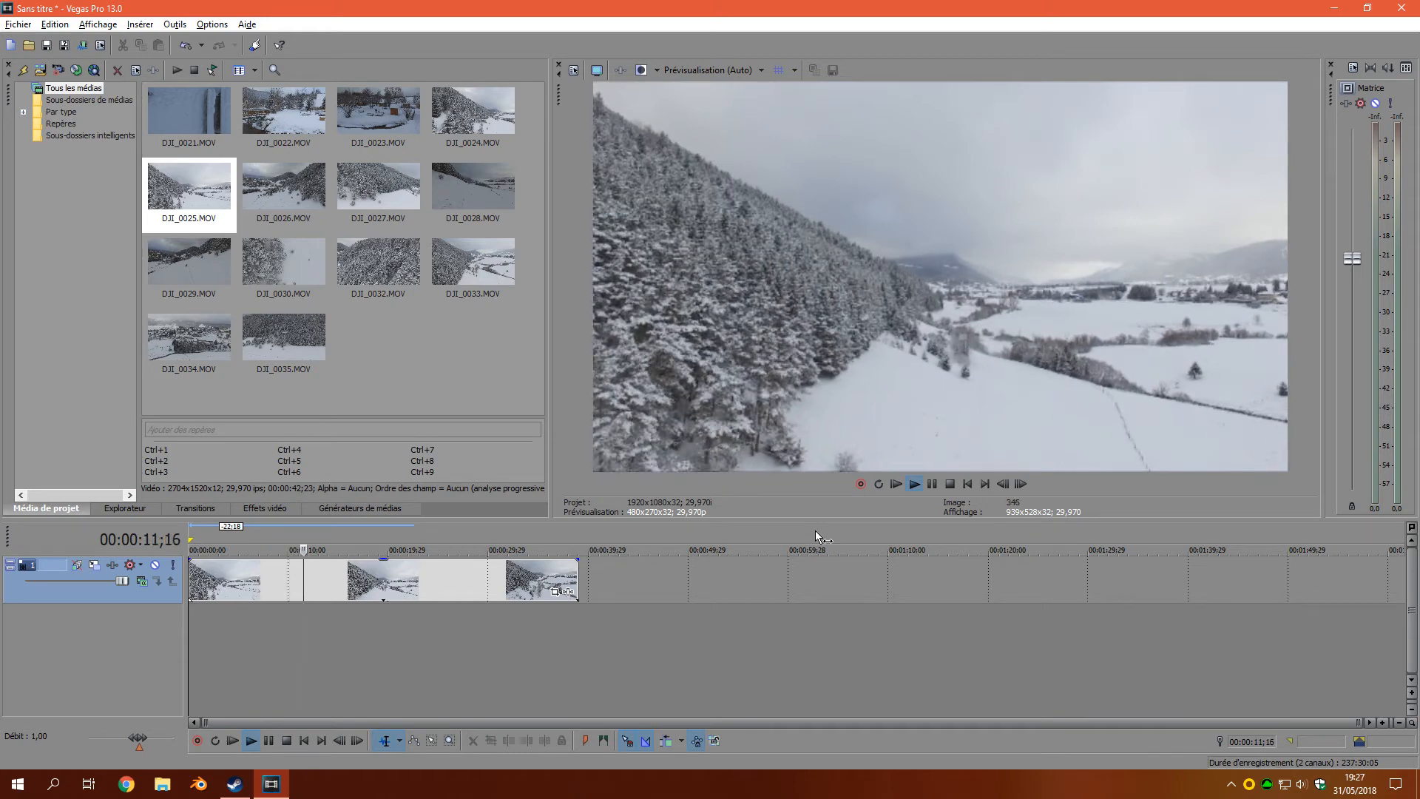
pyautogui.click(423, 638)
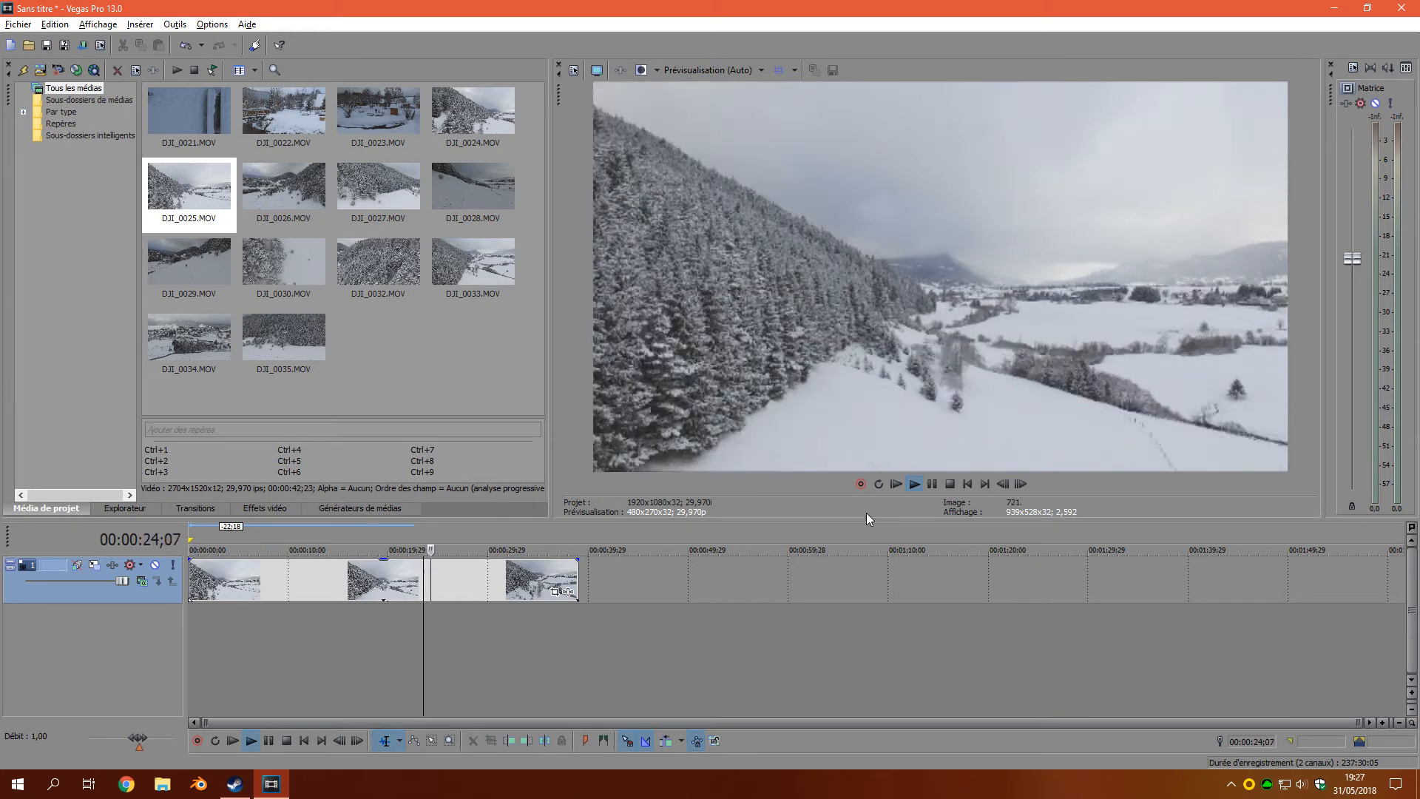
pyautogui.click(931, 485)
pyautogui.click(202, 642)
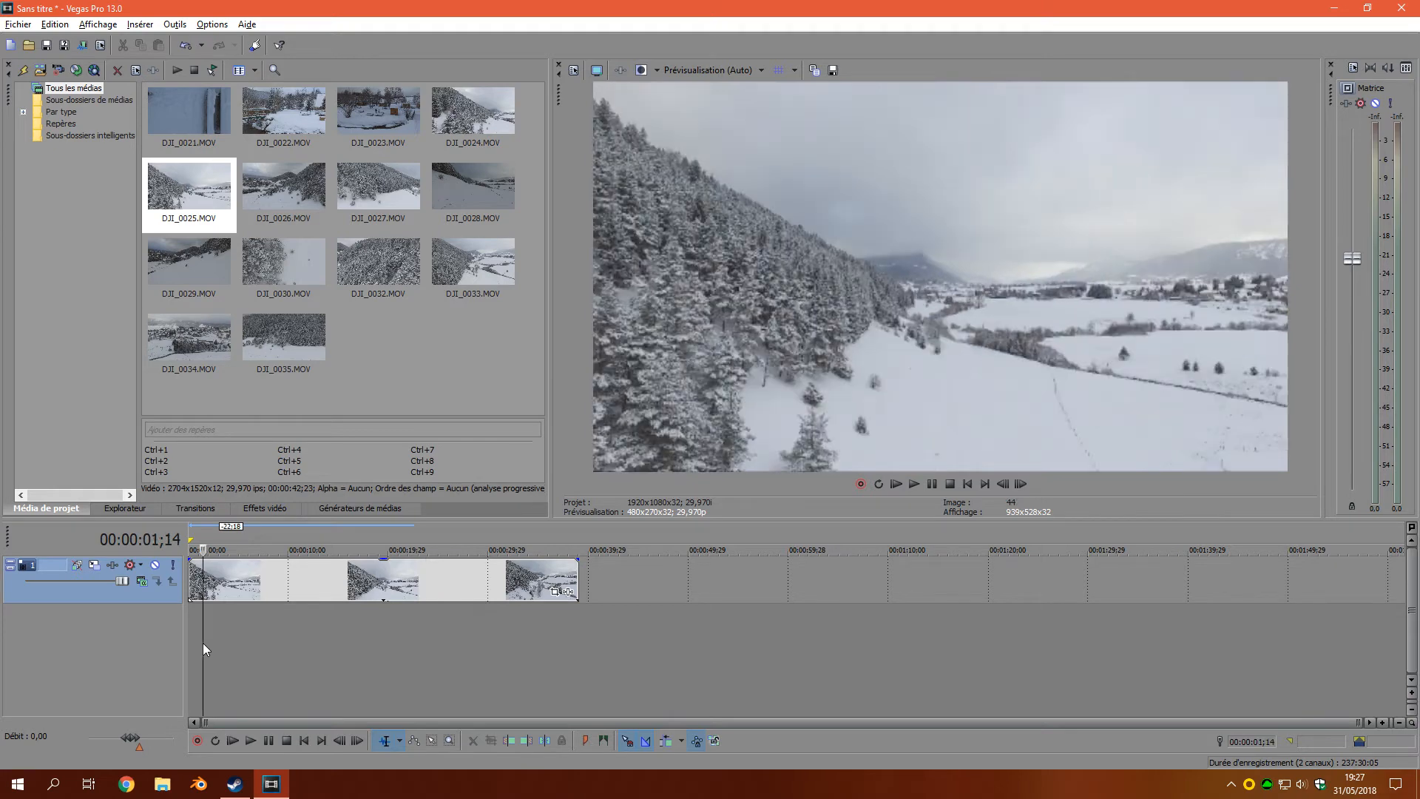
pyautogui.click(189, 644)
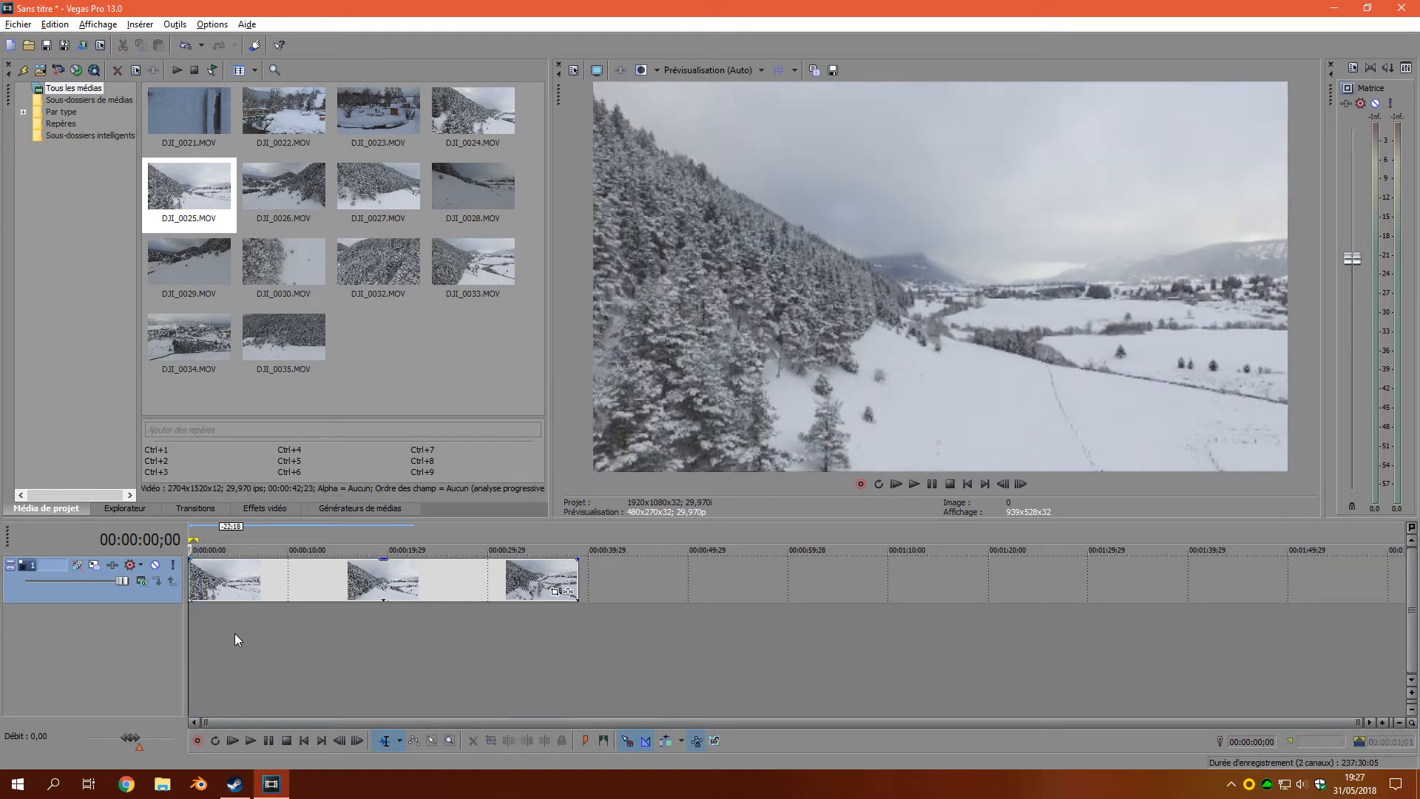
# Add an event velocity envelope (Rapidité de l'événement) to the trimmed clip and raise its line to the top of the clip.
pyautogui.click(240, 586)
pyautogui.click(240, 586)
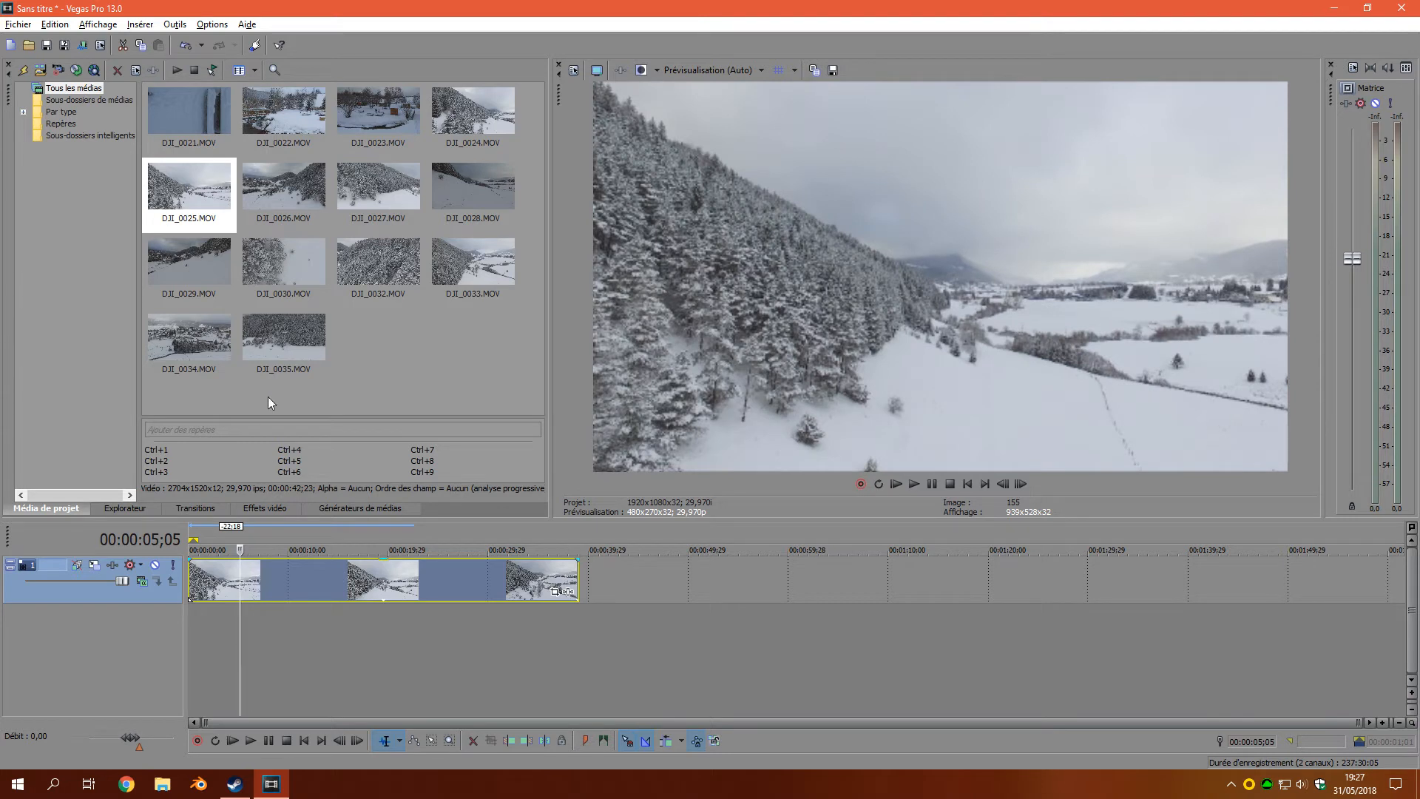
pyautogui.click(140, 25)
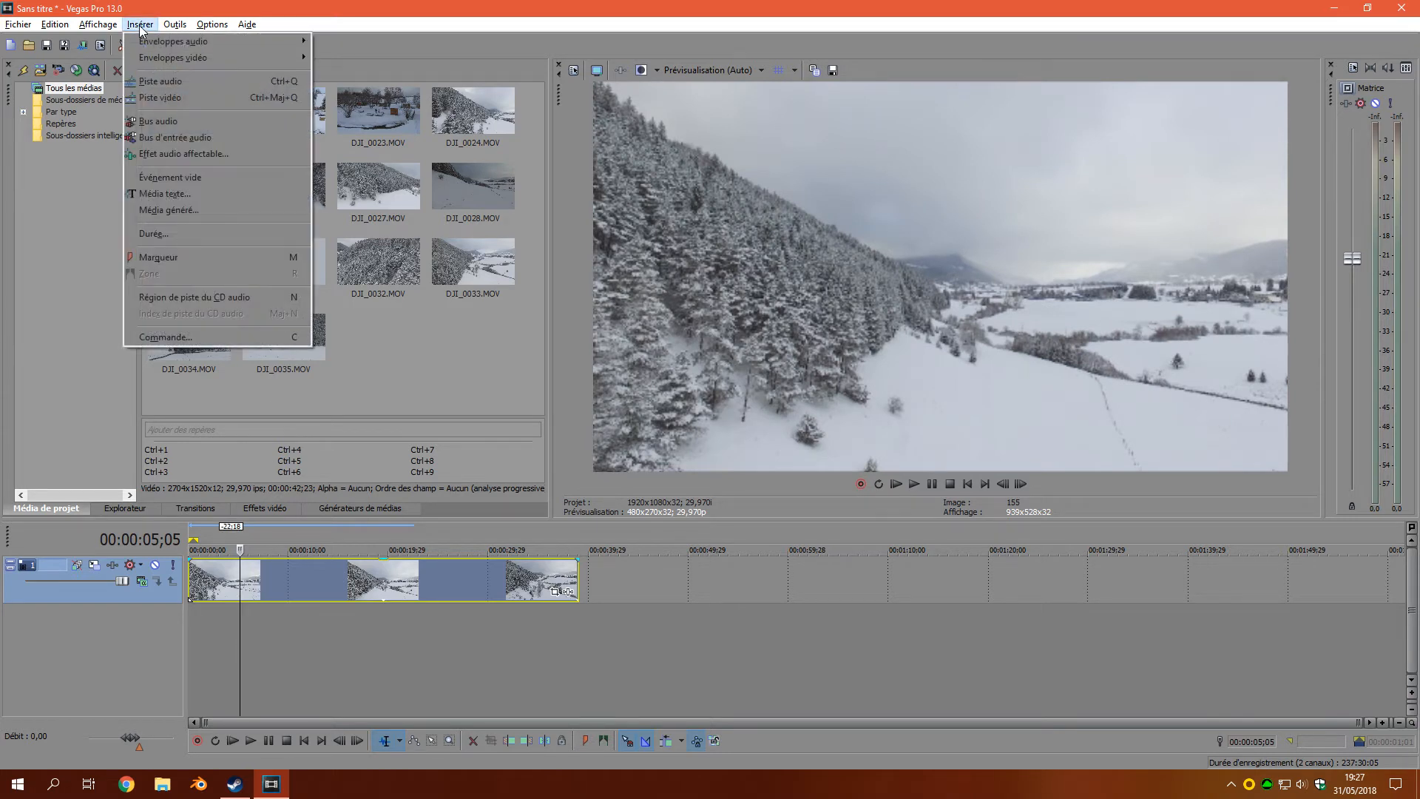
pyautogui.moveTo(157, 60)
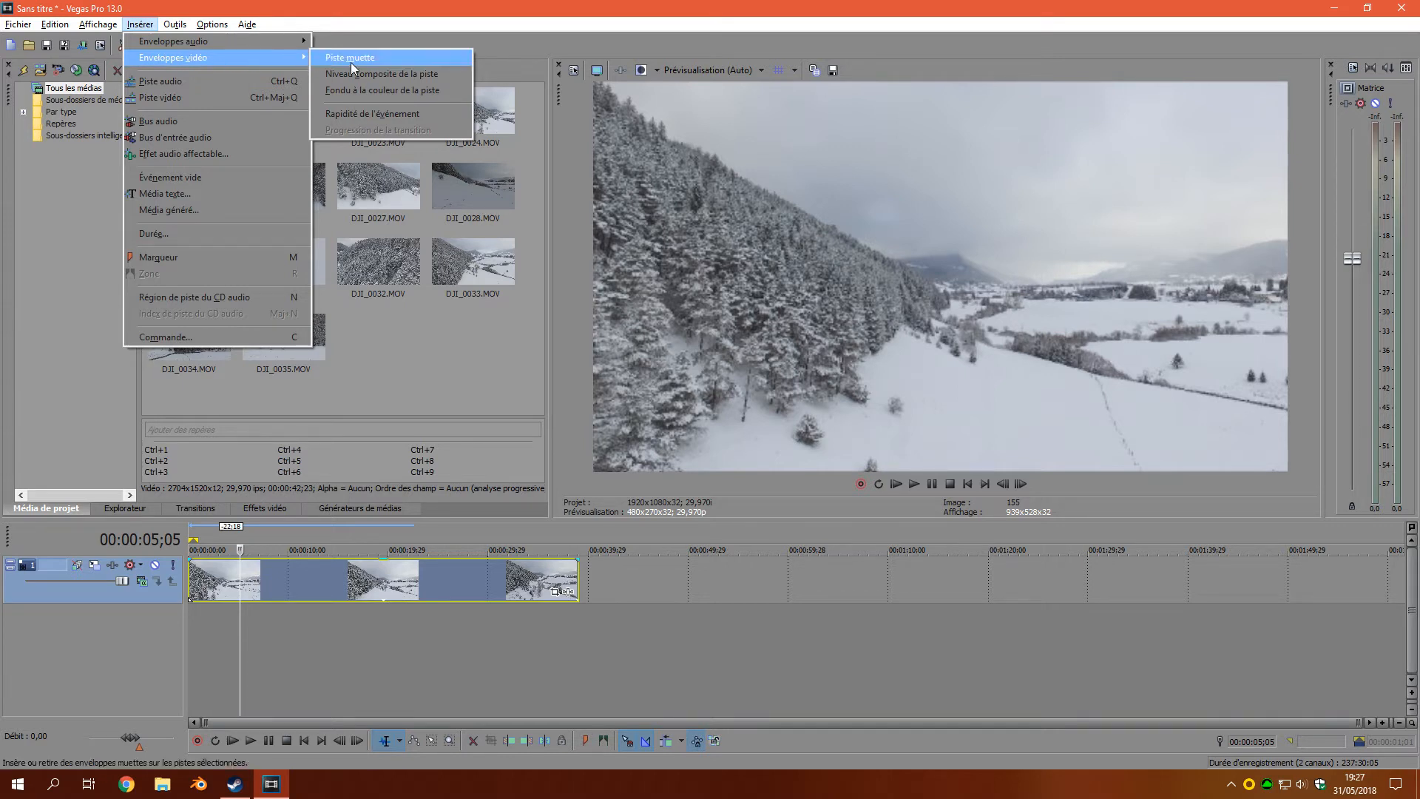
pyautogui.click(382, 113)
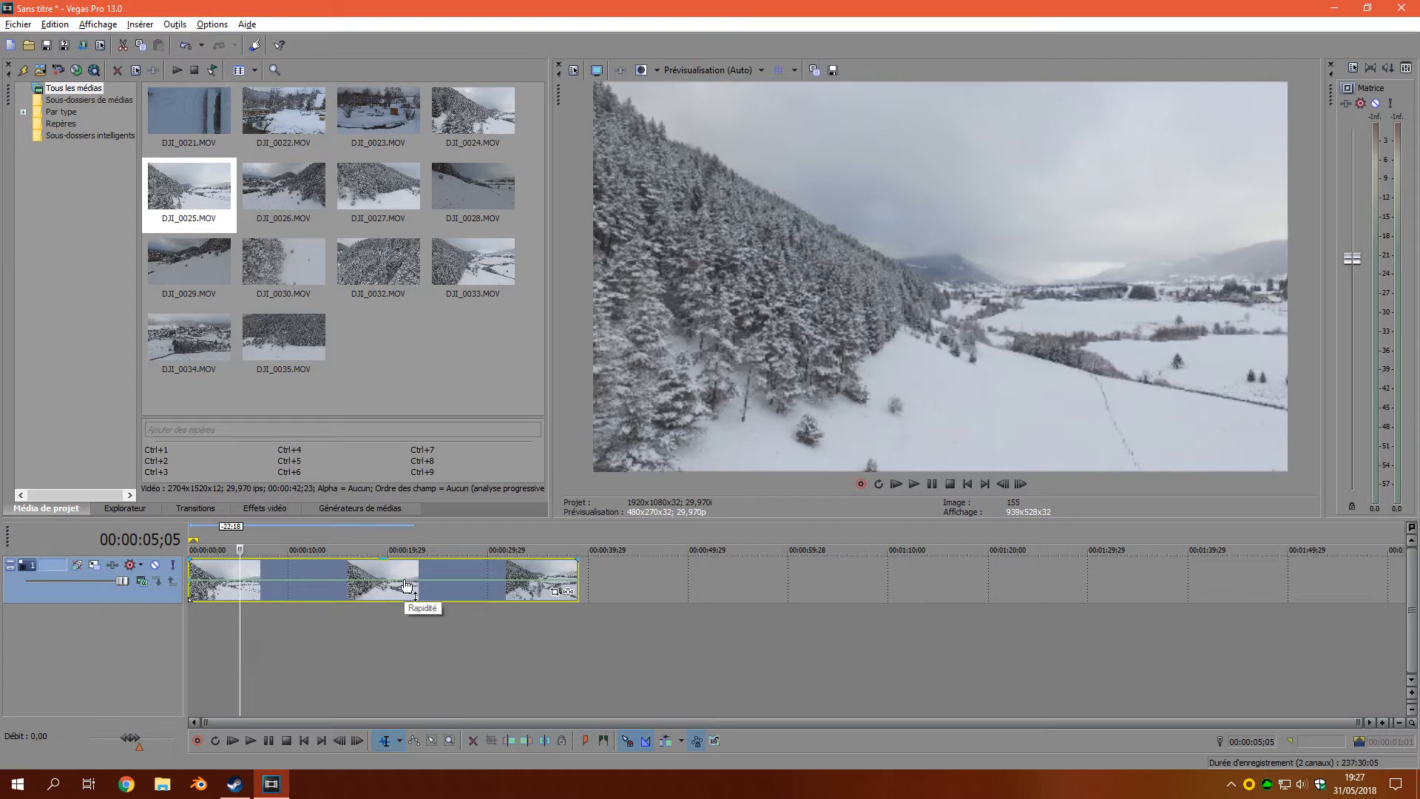
pyautogui.moveTo(407, 588); pyautogui.dragTo(404, 563)
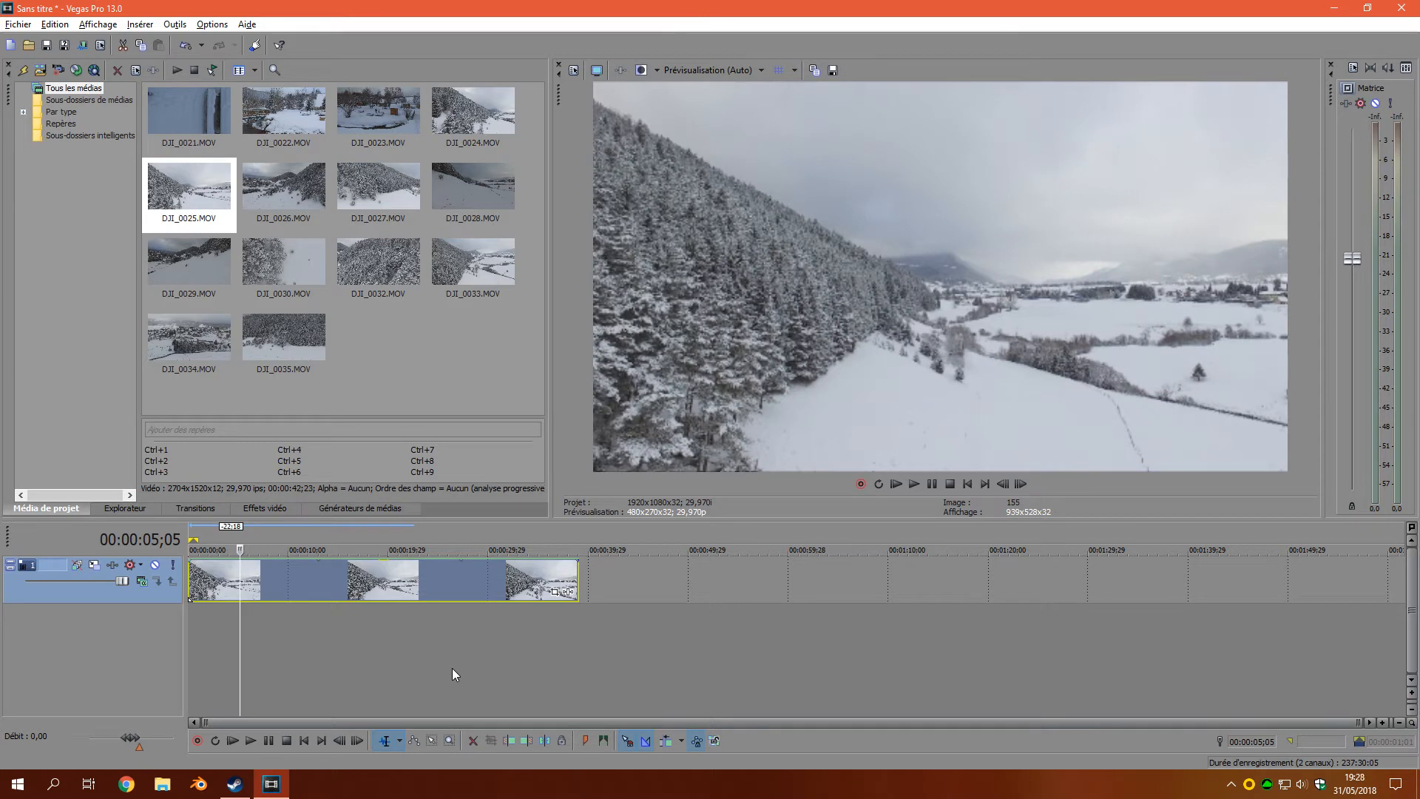
# Use the Time Stretch/Compress Tool to shorten the clip from its end to about 10 seconds.
pyautogui.click(399, 741)
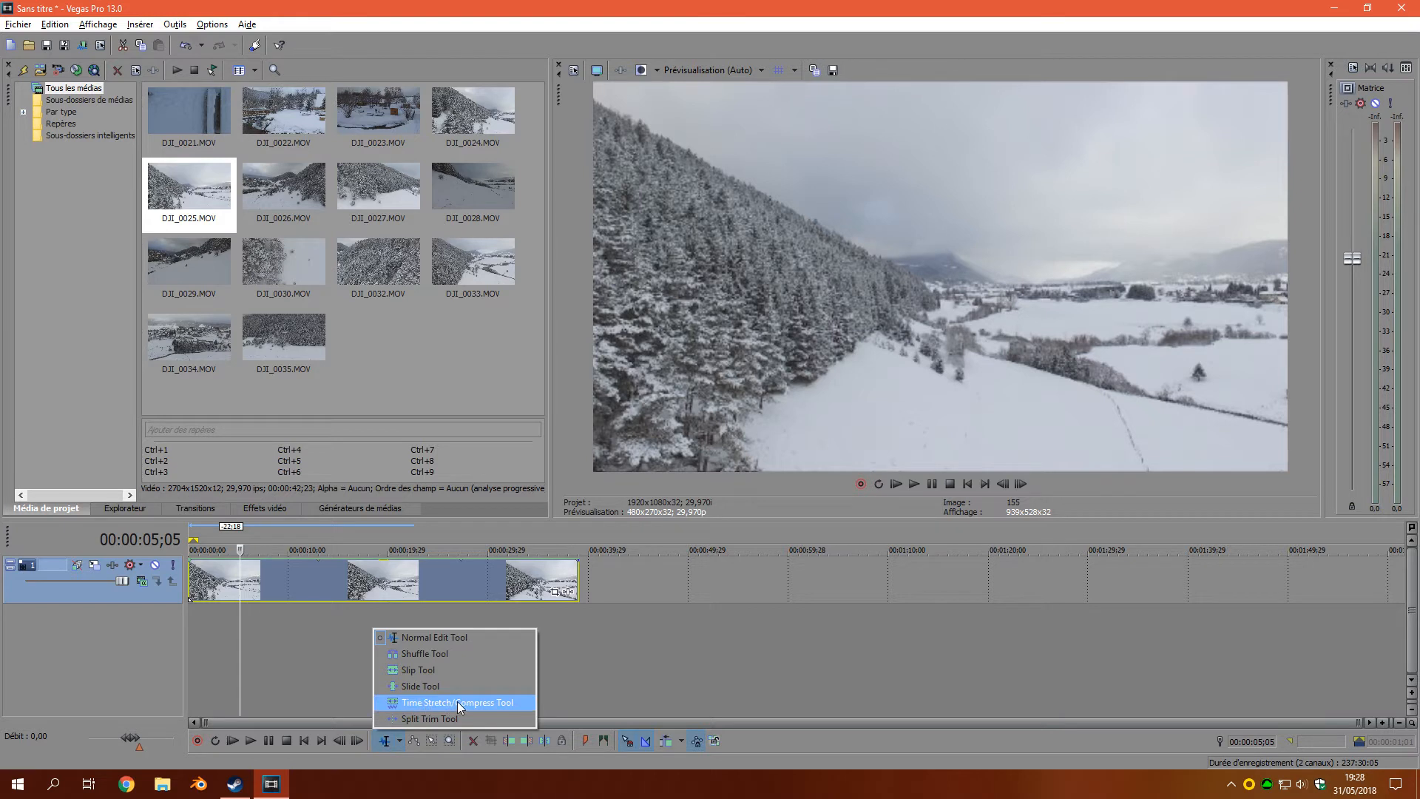
pyautogui.click(494, 702)
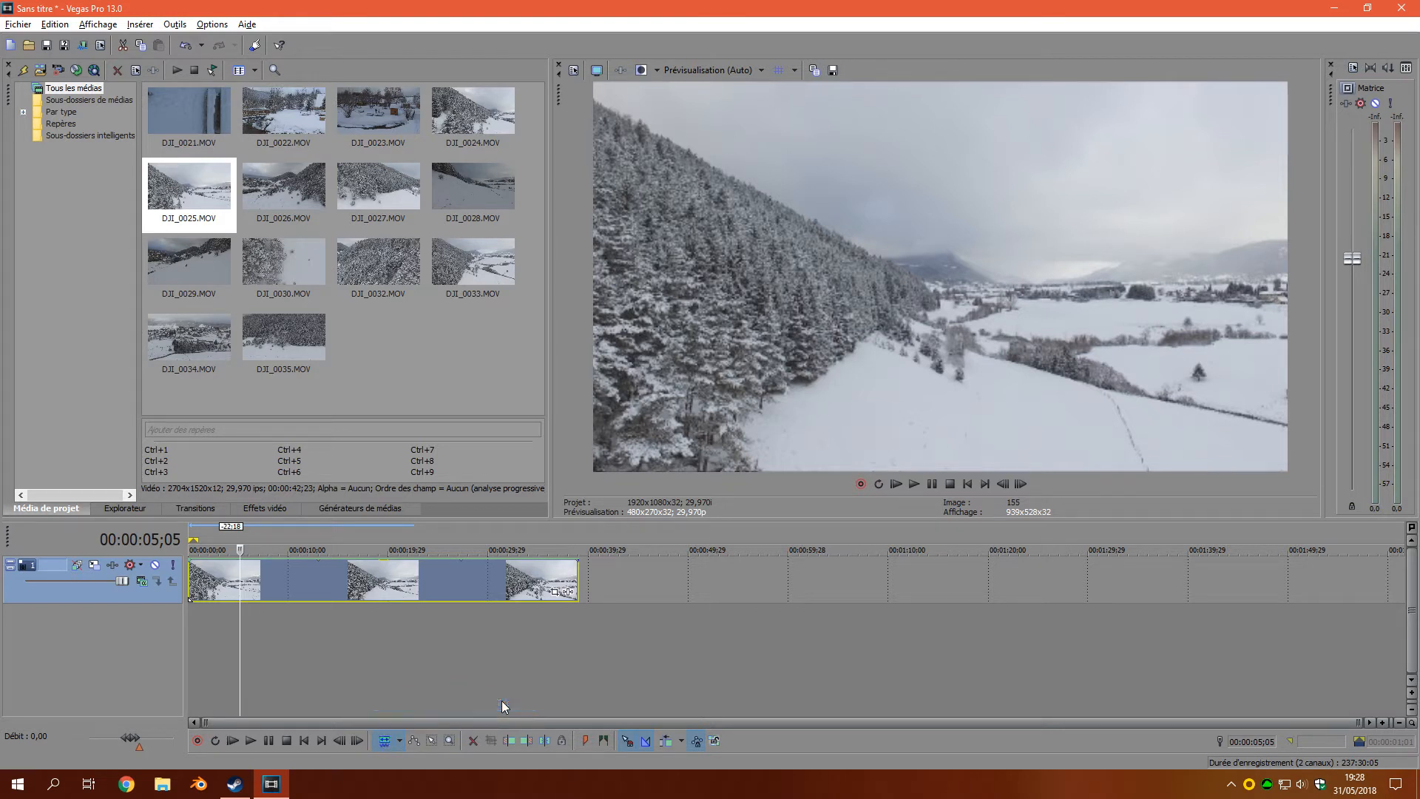
pyautogui.moveTo(579, 577); pyautogui.dragTo(286, 584)
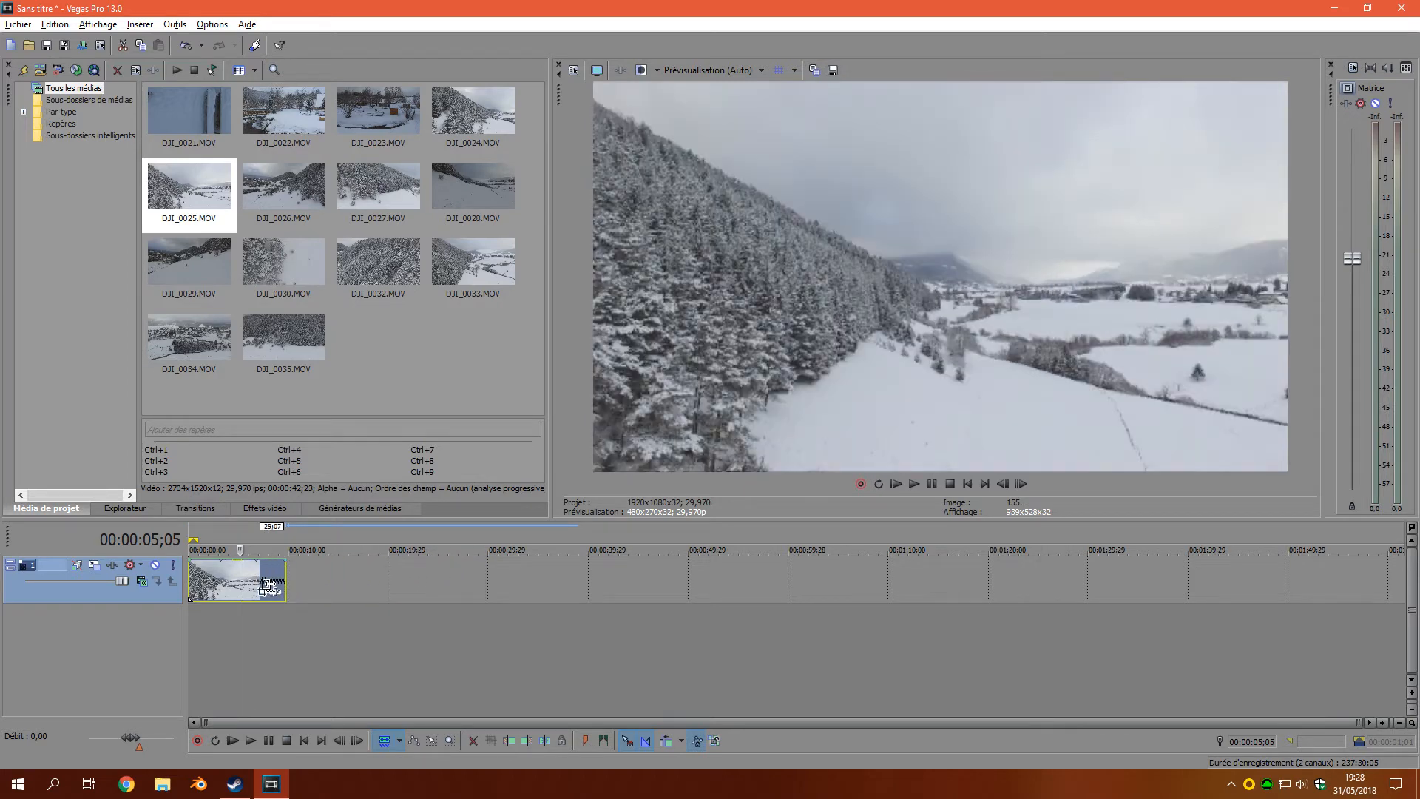
# Play the shortened clip from near its start to check its speed, and undo the last time compression.
pyautogui.click(201, 628)
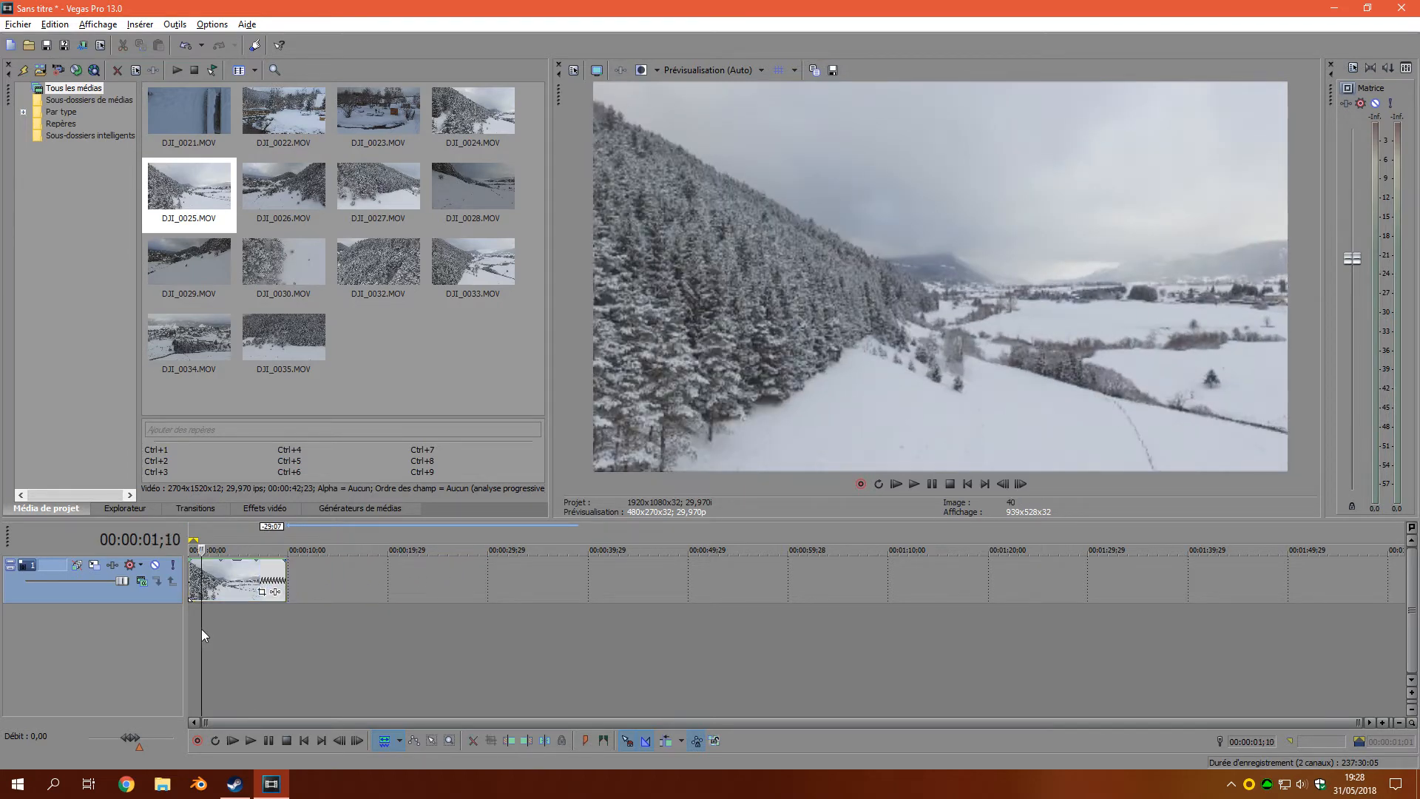
pyautogui.click(913, 484)
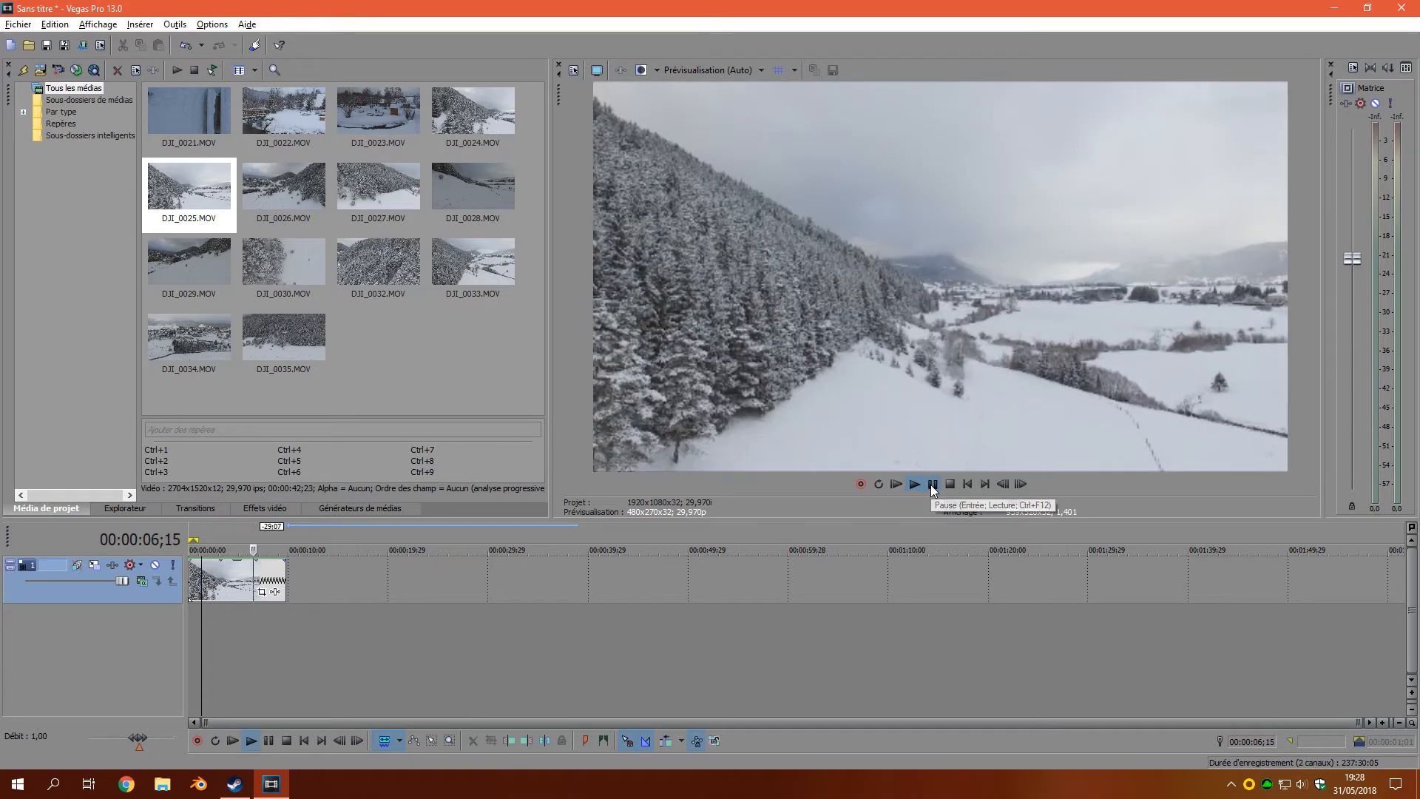
pyautogui.press('Return')
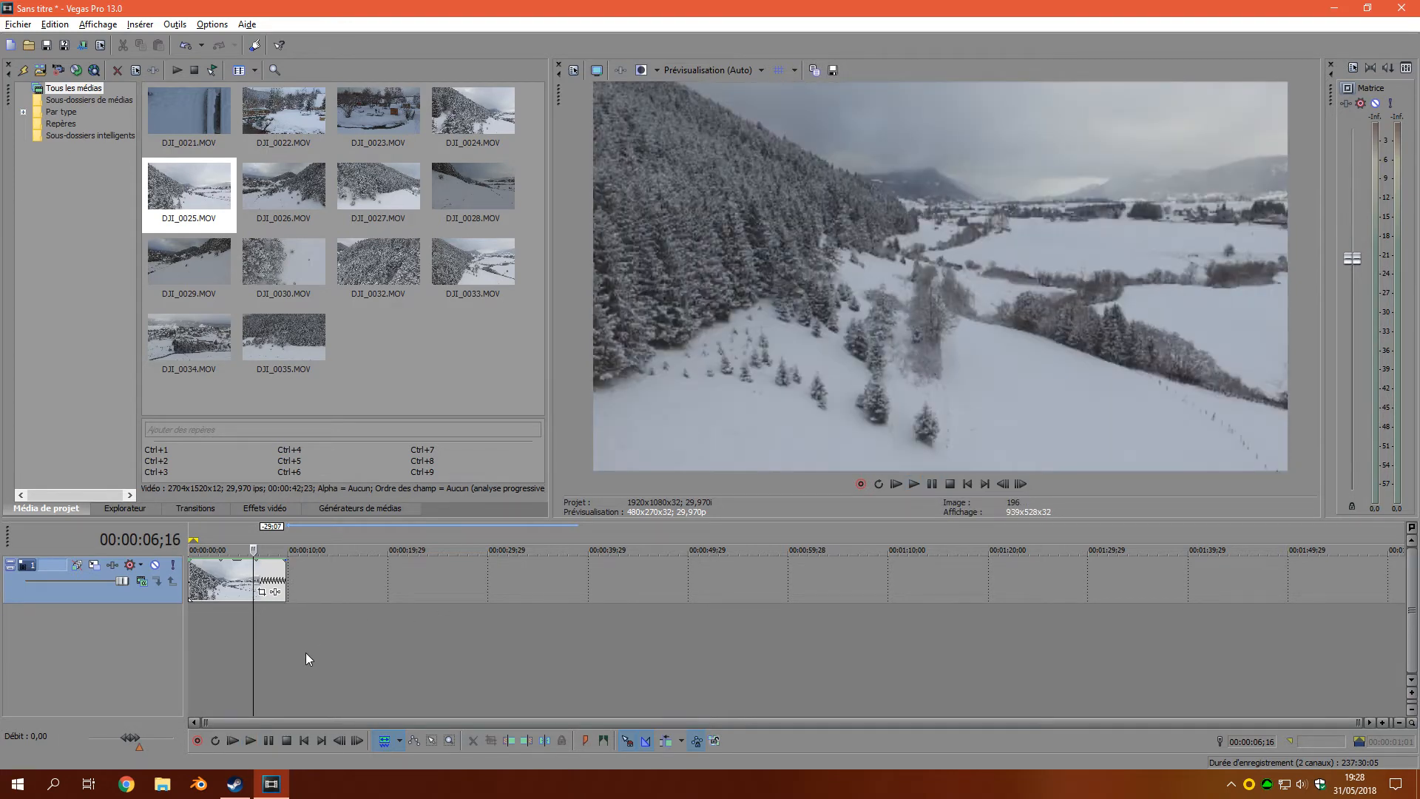
pyautogui.click(205, 641)
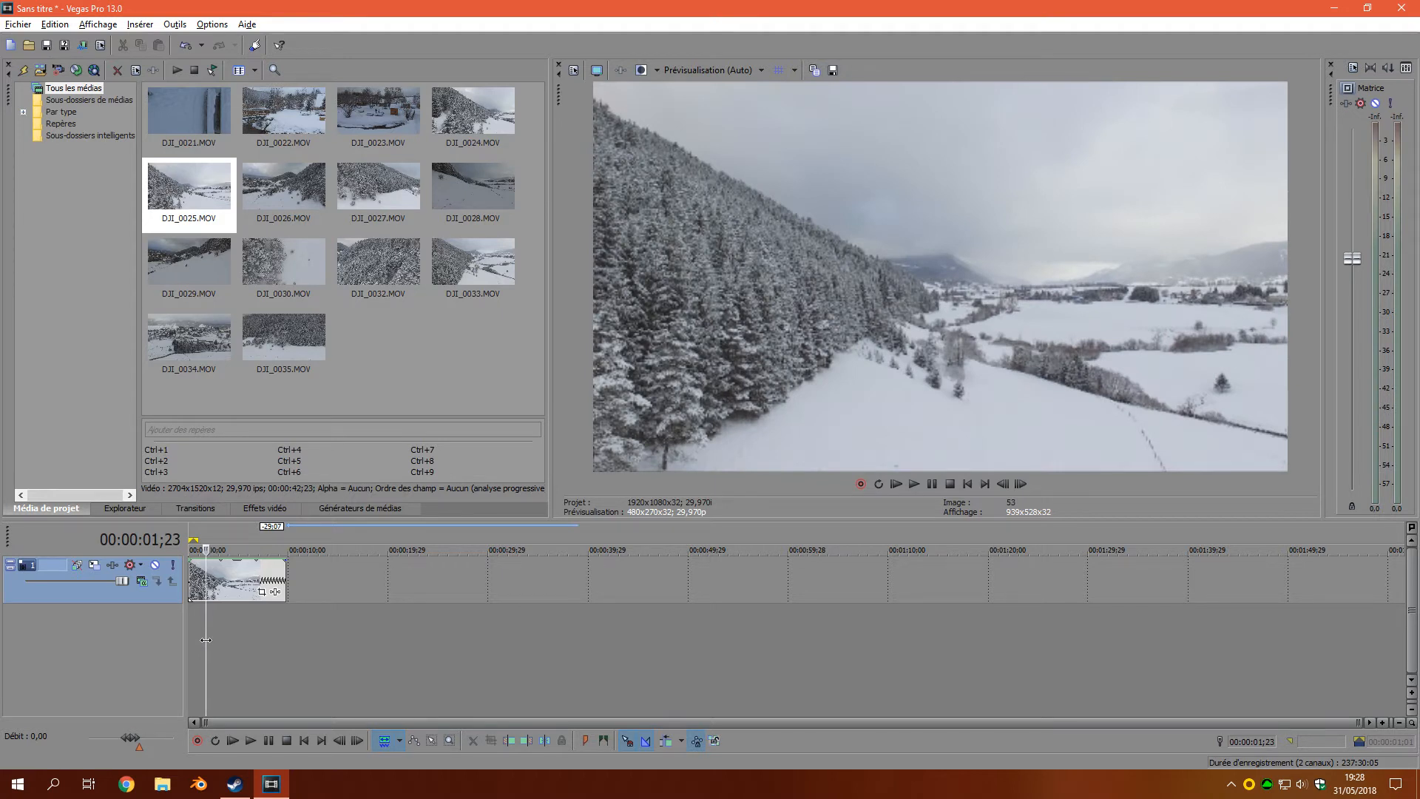
pyautogui.hotkey('ctrl', 'z')
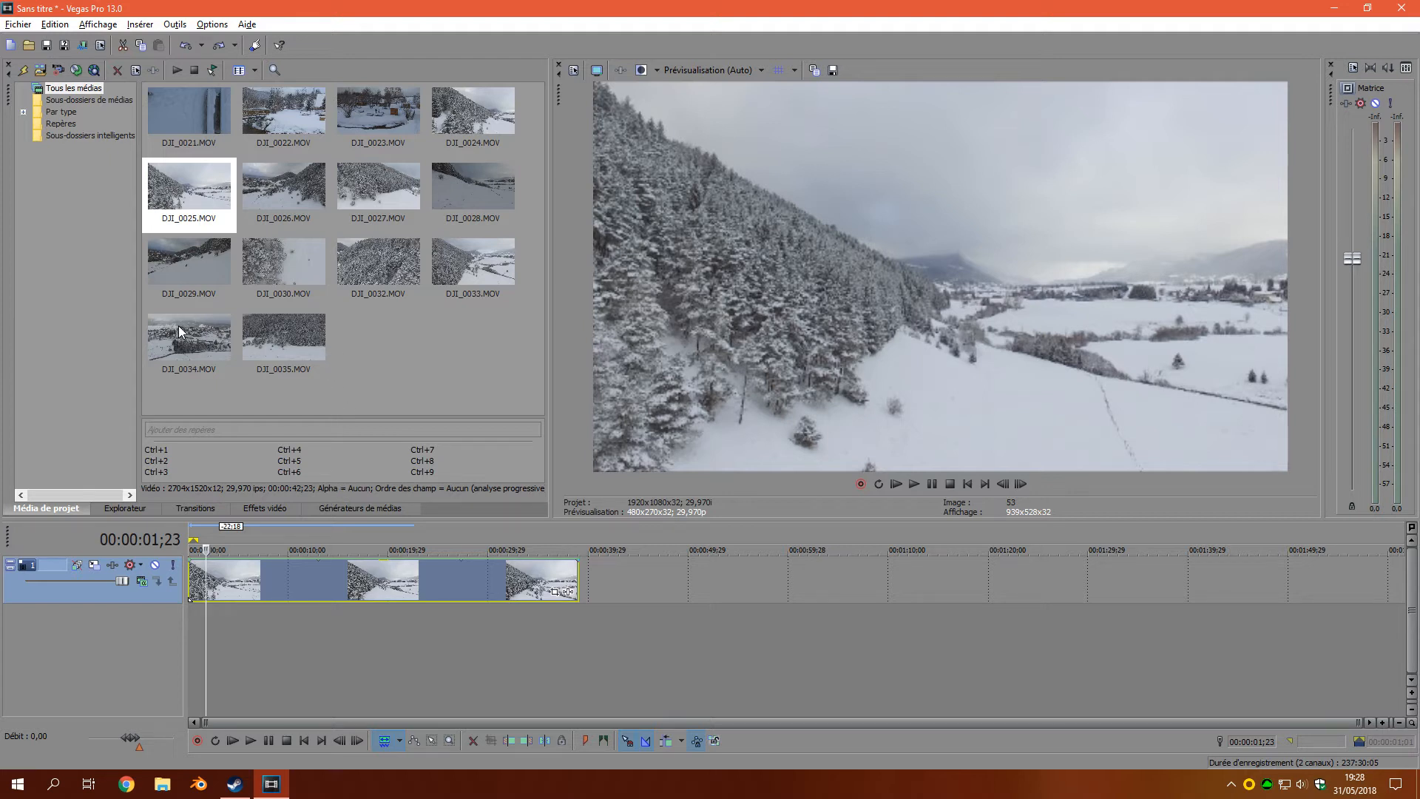
# Add DJI_0034.MOV to the video track directly after the first clip and preview its opening frames.
pyautogui.moveTo(179, 326); pyautogui.dragTo(555, 507)
pyautogui.moveTo(610, 578); pyautogui.dragTo(587, 581)
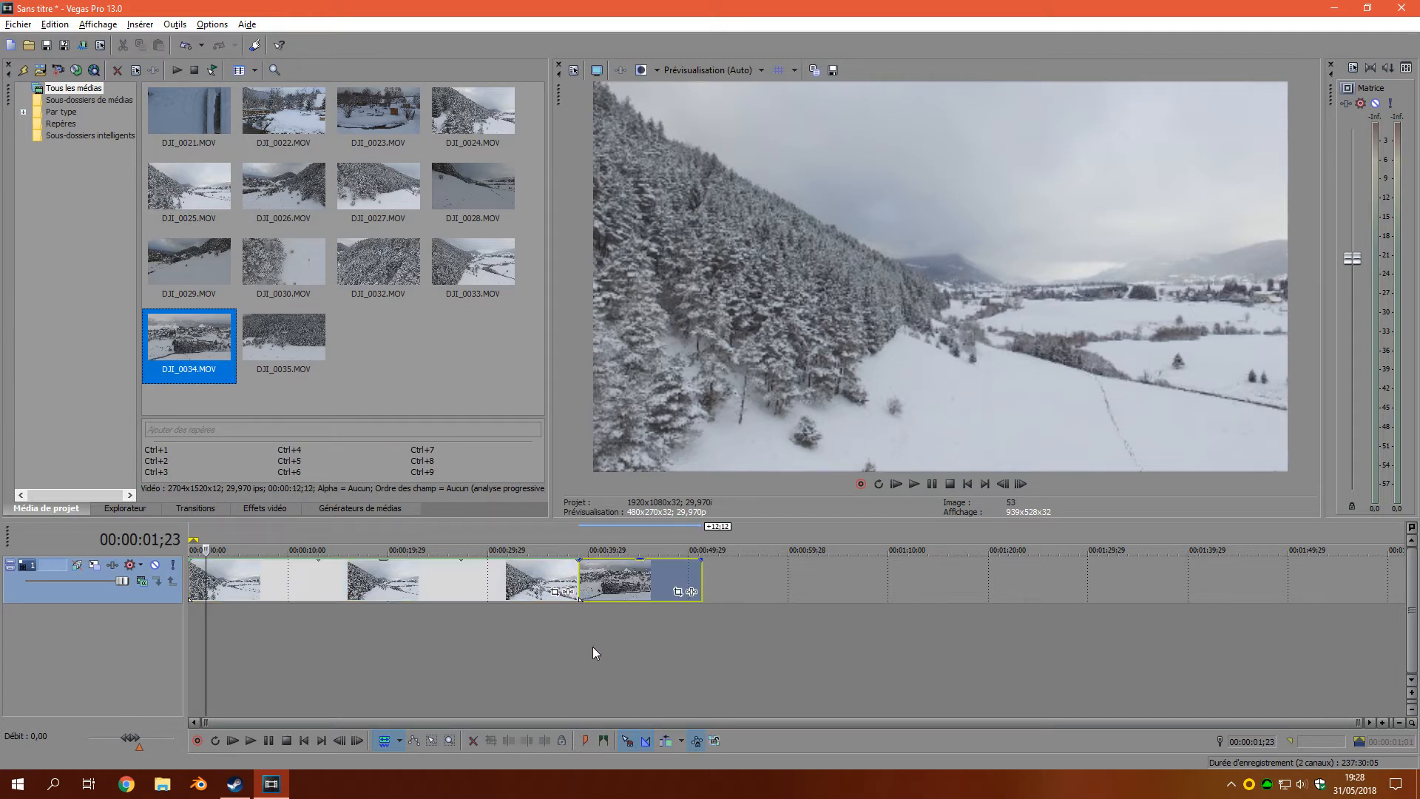
pyautogui.click(580, 657)
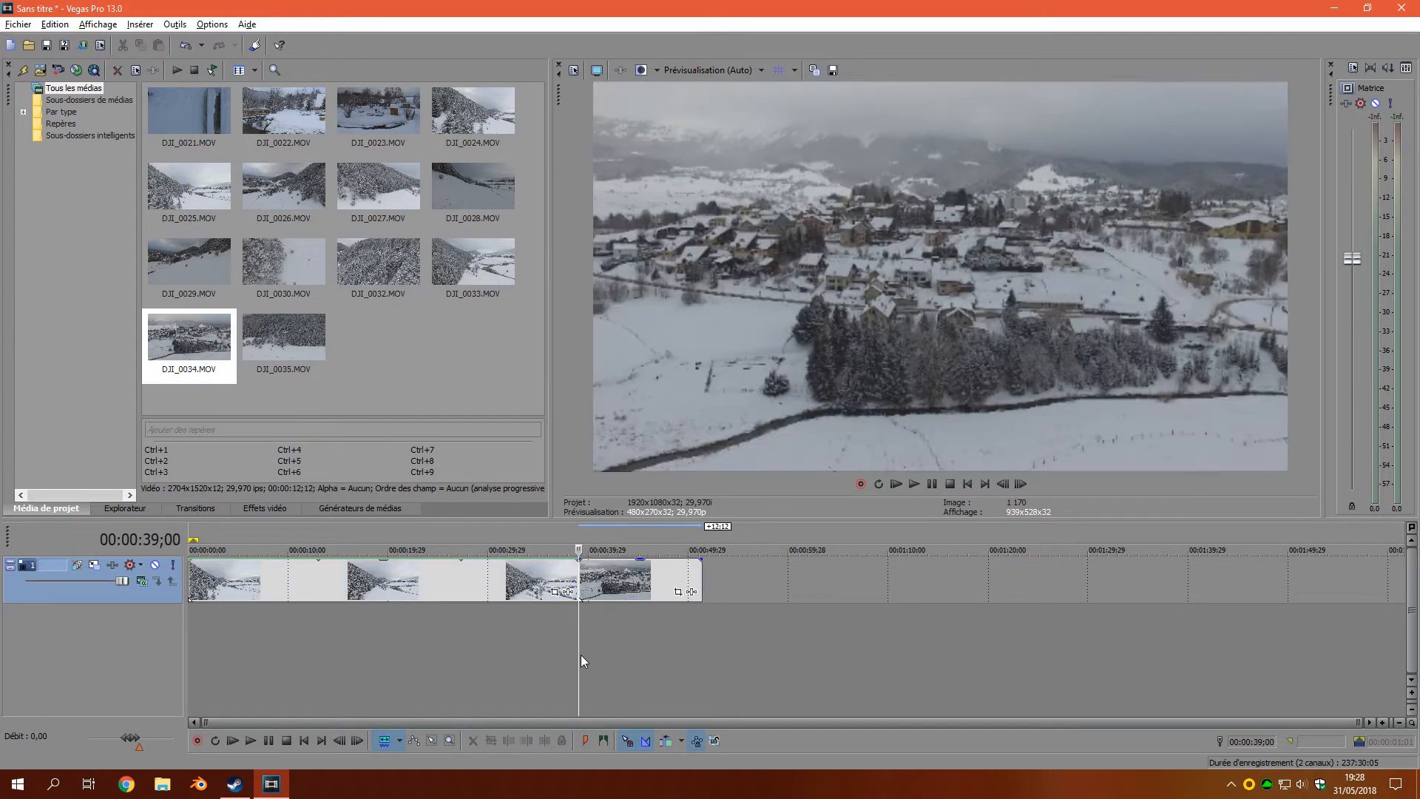
pyautogui.click(596, 655)
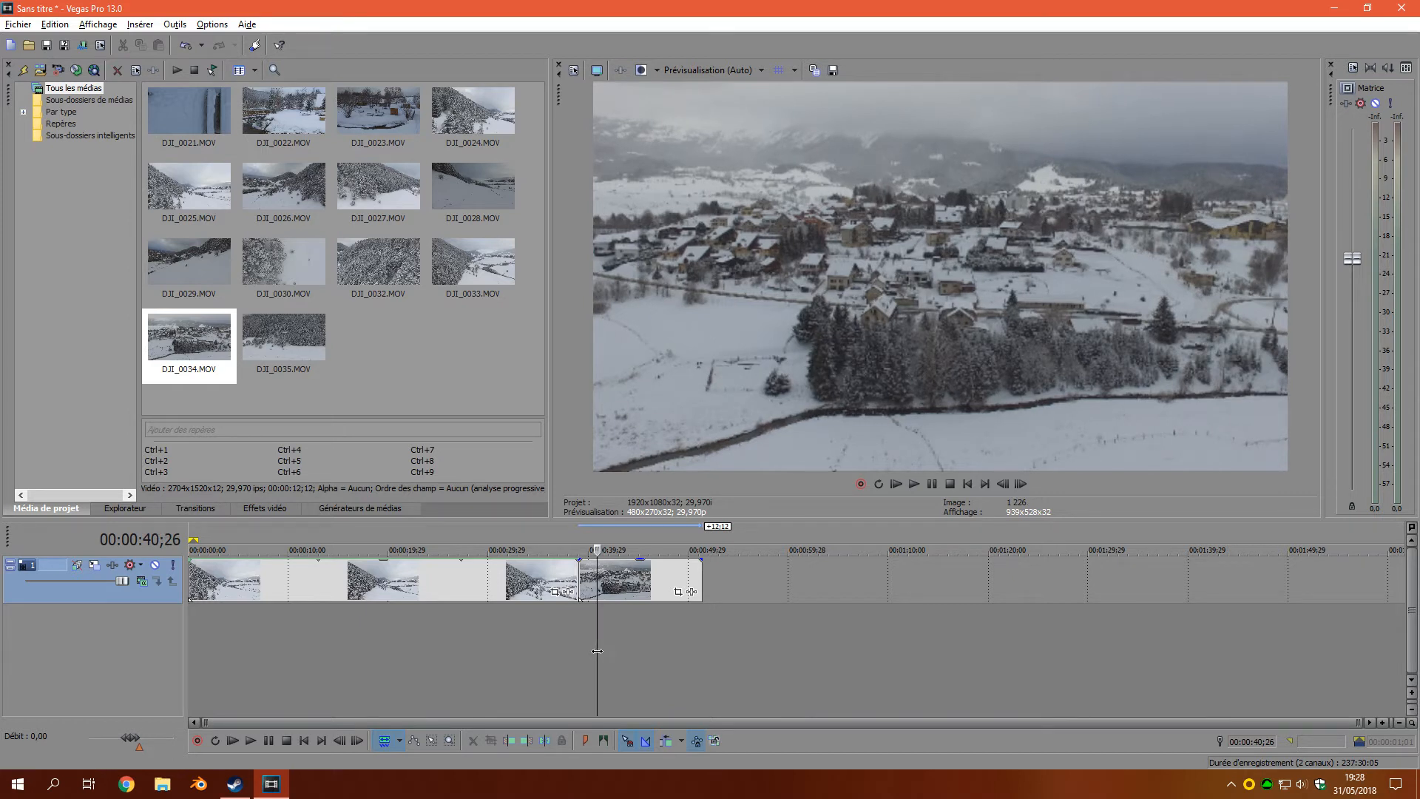
# Move the DJI_0034 clip earlier to overlap the end of the first clip with a crossfade of about 4 seconds.
pyautogui.click(636, 588)
pyautogui.moveTo(620, 587); pyautogui.dragTo(612, 584)
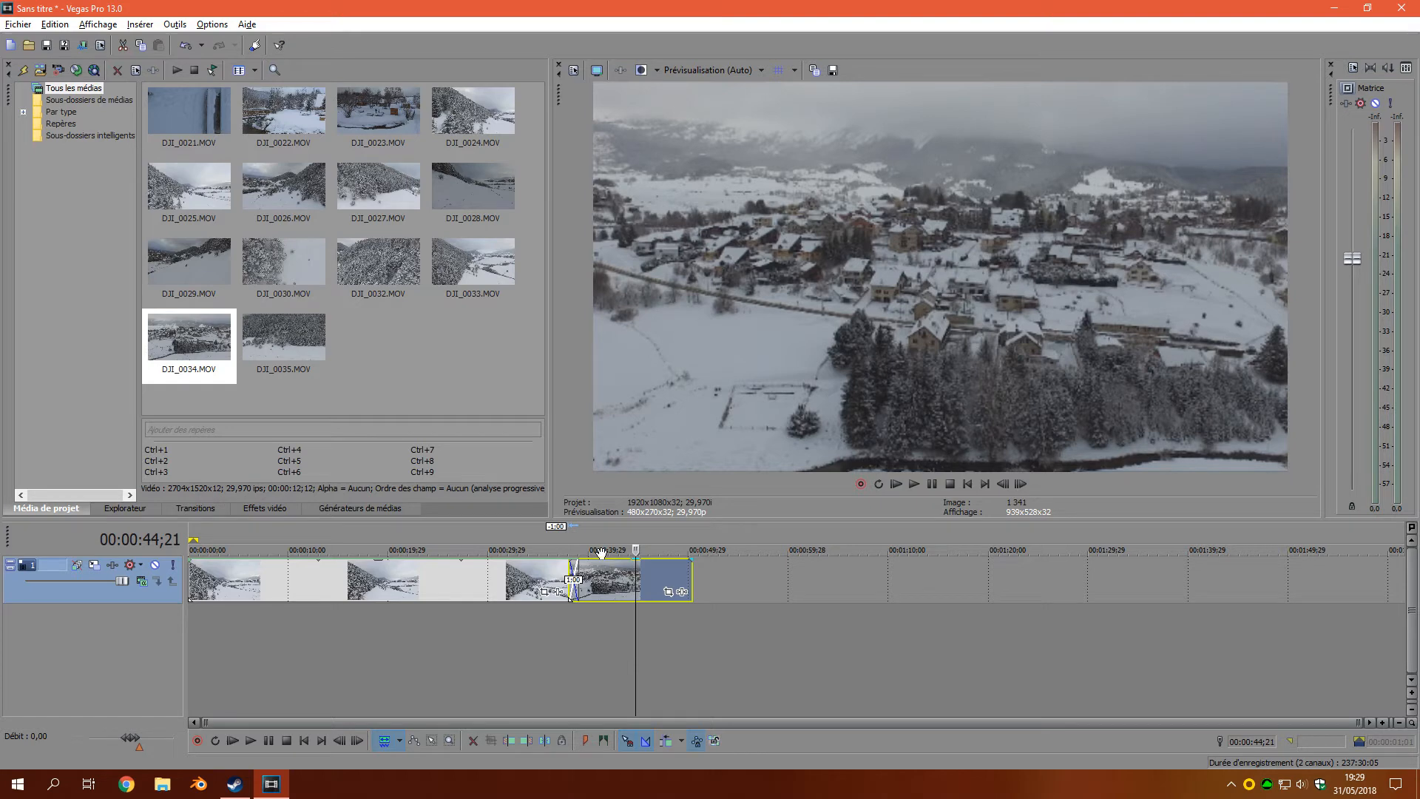
pyautogui.moveTo(606, 571); pyautogui.dragTo(589, 629)
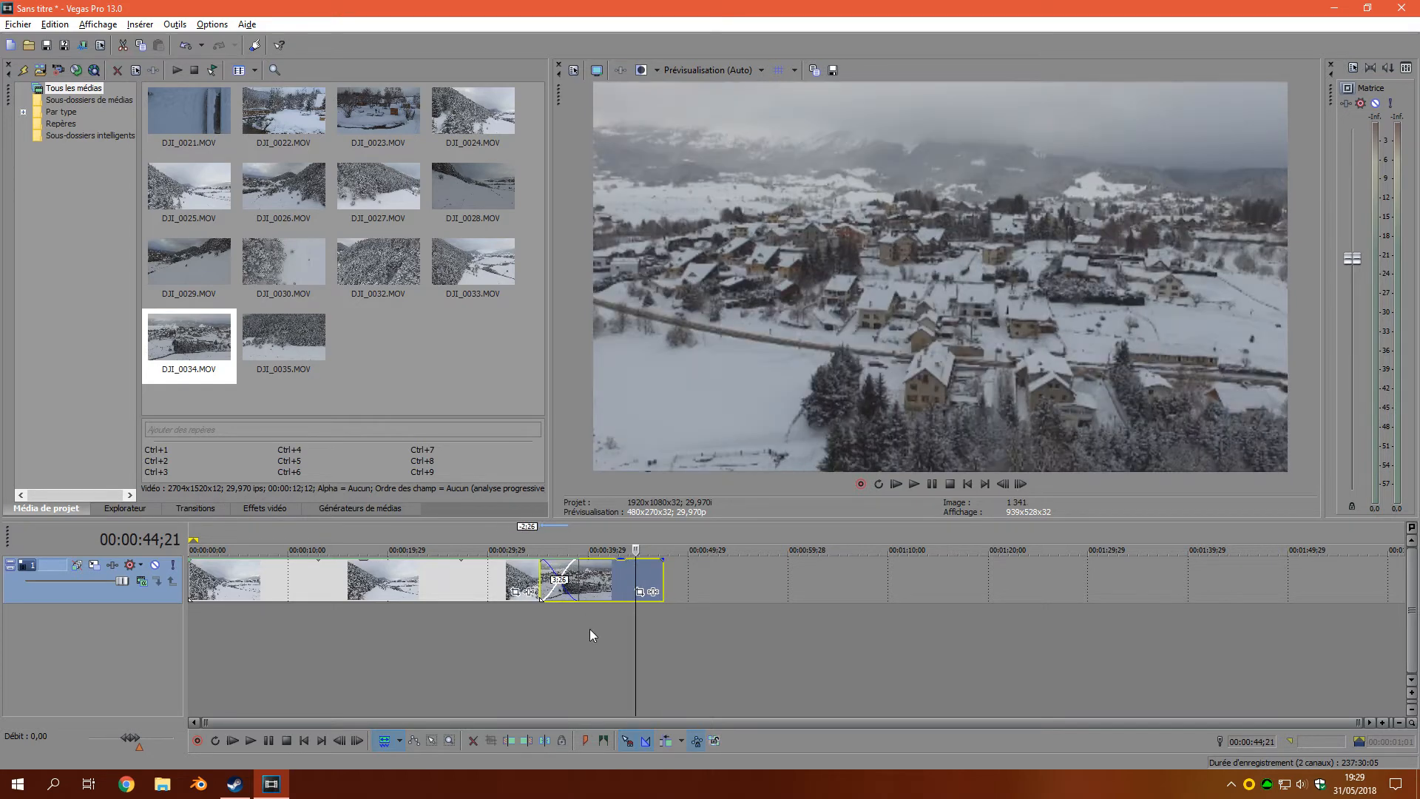
# Play the crossfade between the two clips from its beginning, pausing once the second clip is fully shown.
pyautogui.click(548, 625)
pyautogui.click(538, 624)
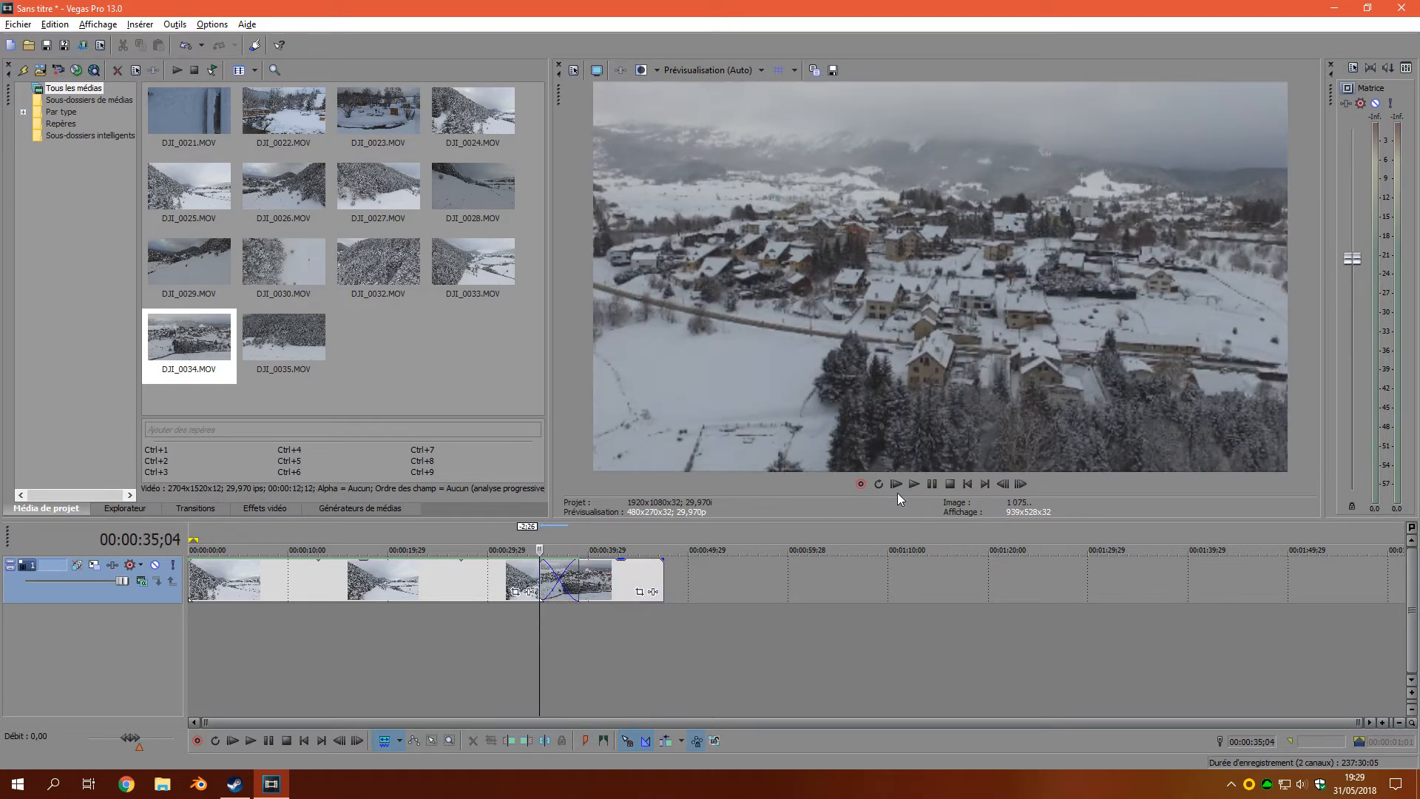
pyautogui.click(914, 484)
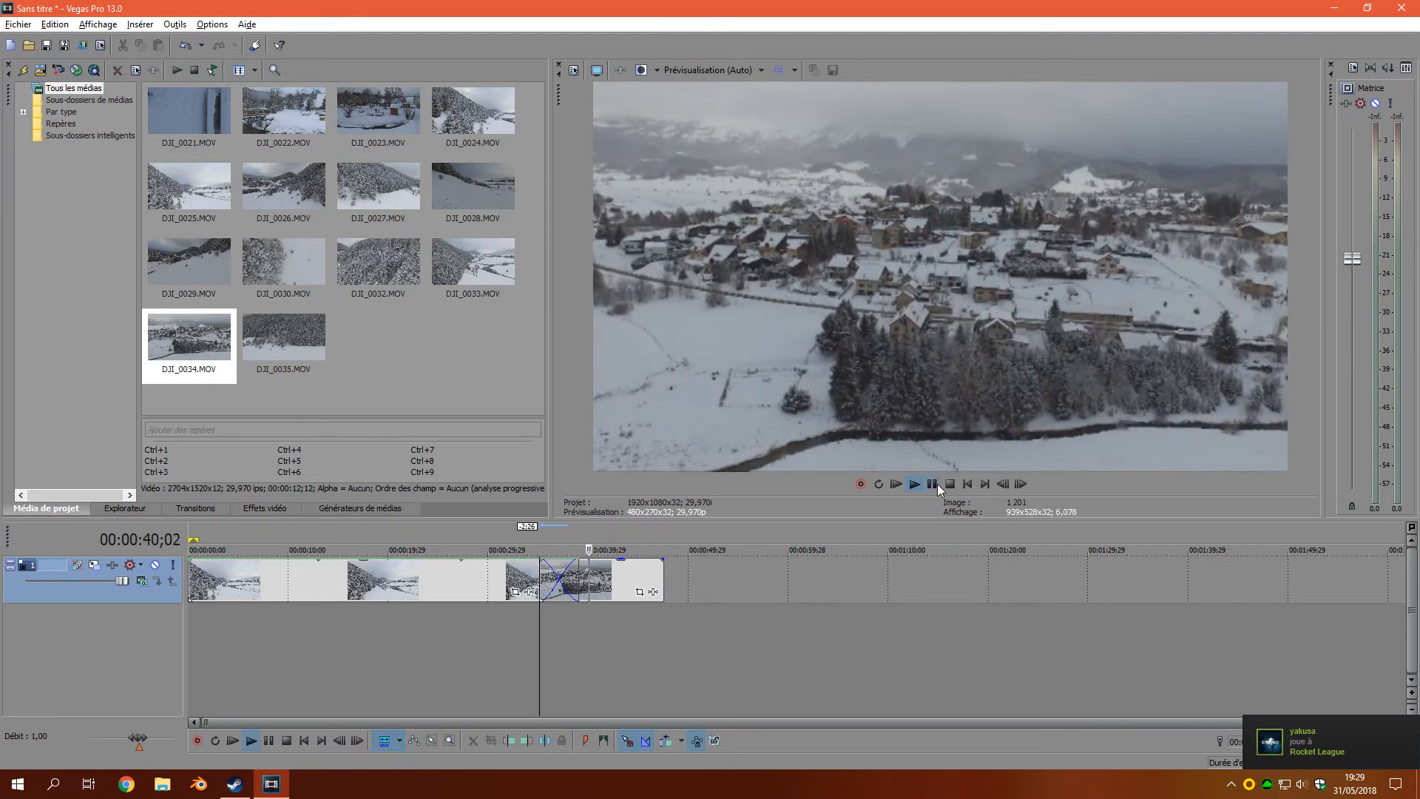
pyautogui.click(935, 484)
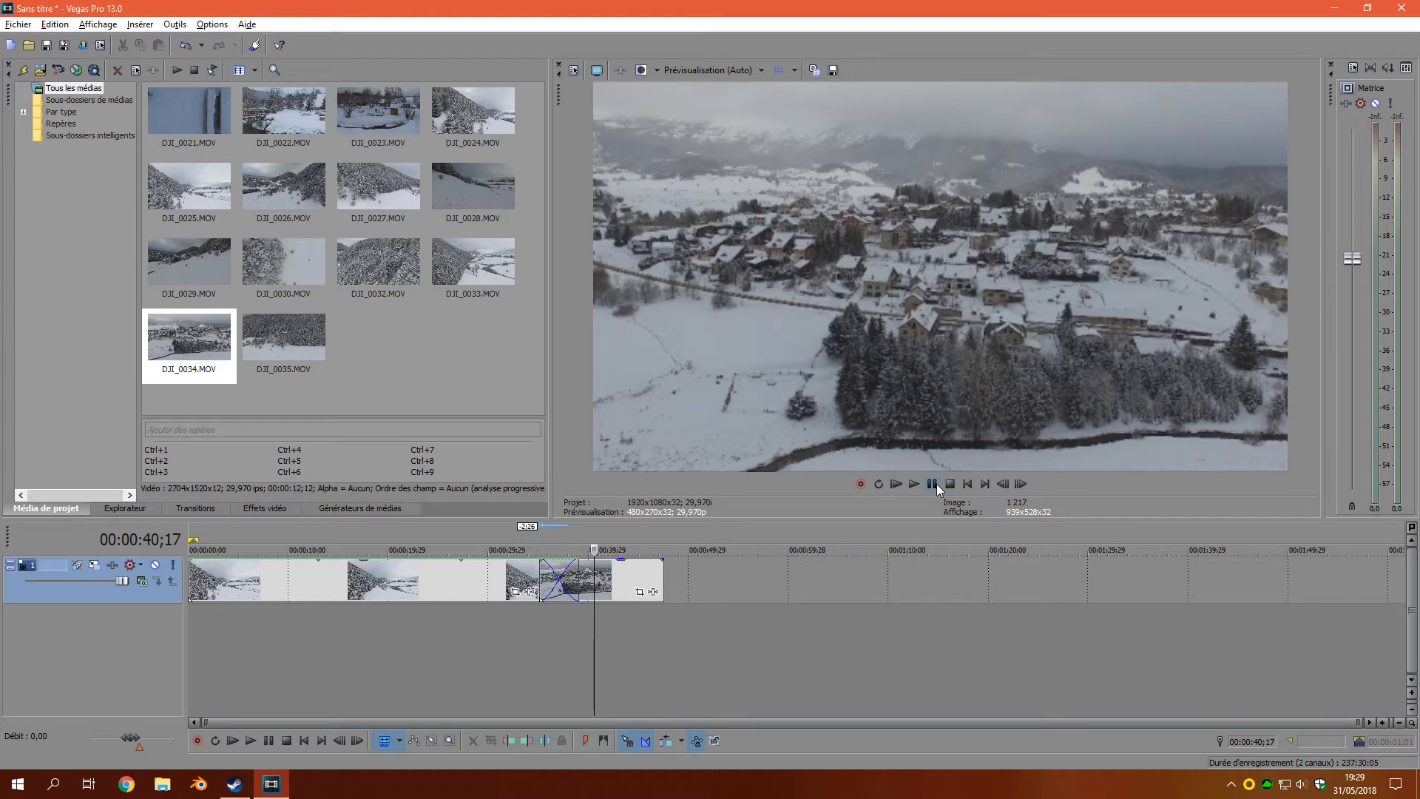
# Add a fade-out of about 5 seconds to the end of the DJI_0034 clip and play it.
pyautogui.click(664, 560)
pyautogui.moveTo(665, 560); pyautogui.dragTo(622, 573)
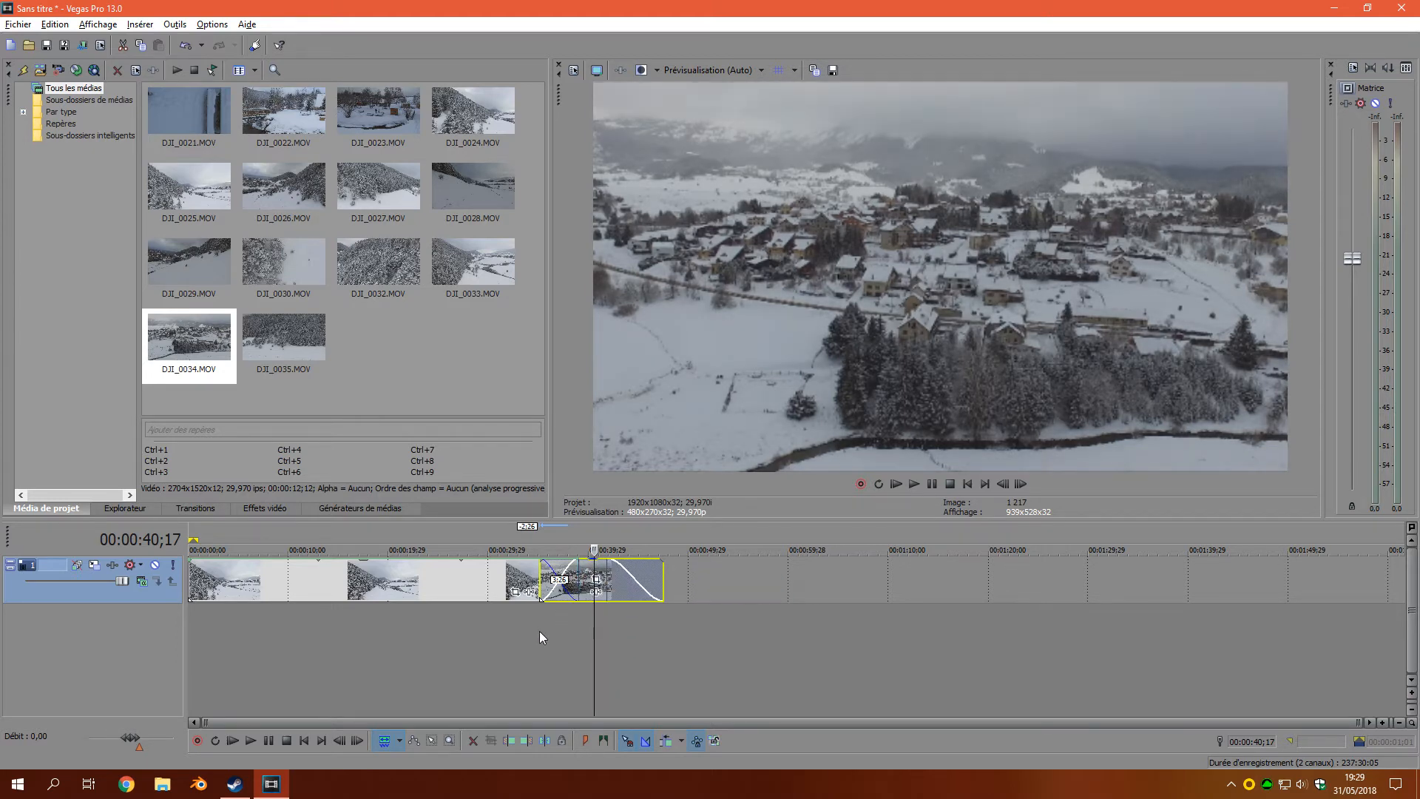
pyautogui.click(920, 483)
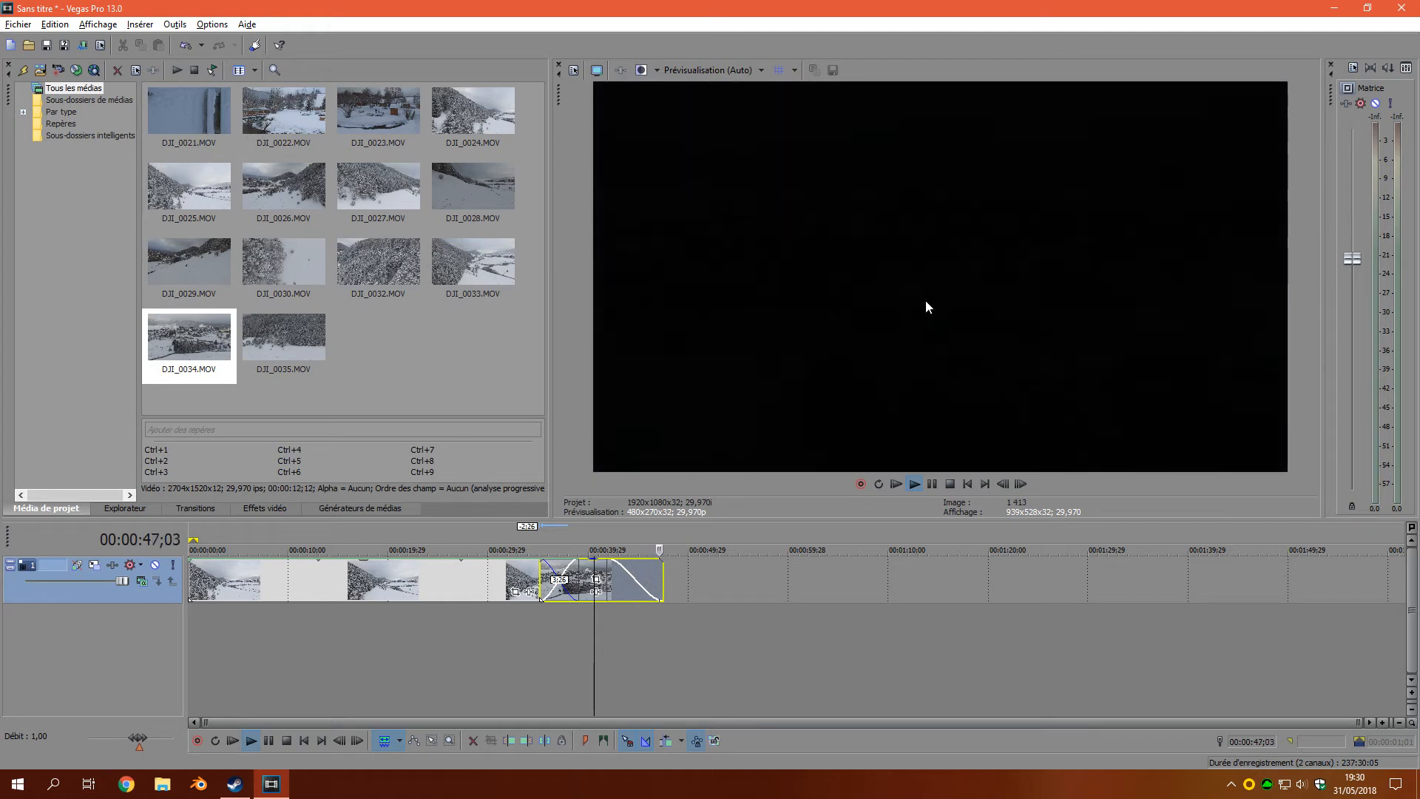
pyautogui.click(932, 484)
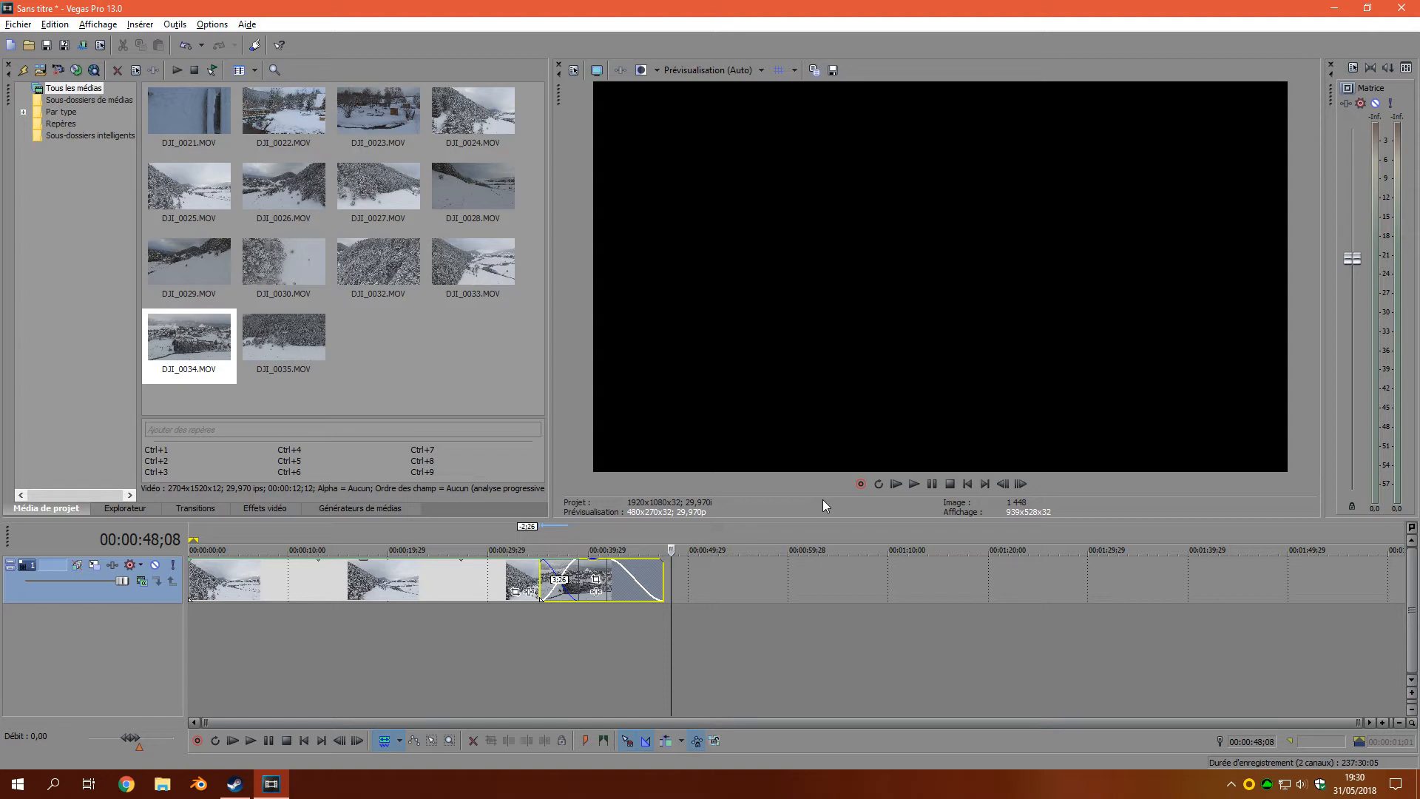
# Place the cursor at the end of the video, then switch to File Explorer and open the Out Of The Cave folder inside Pandrezz.
pyautogui.click(662, 625)
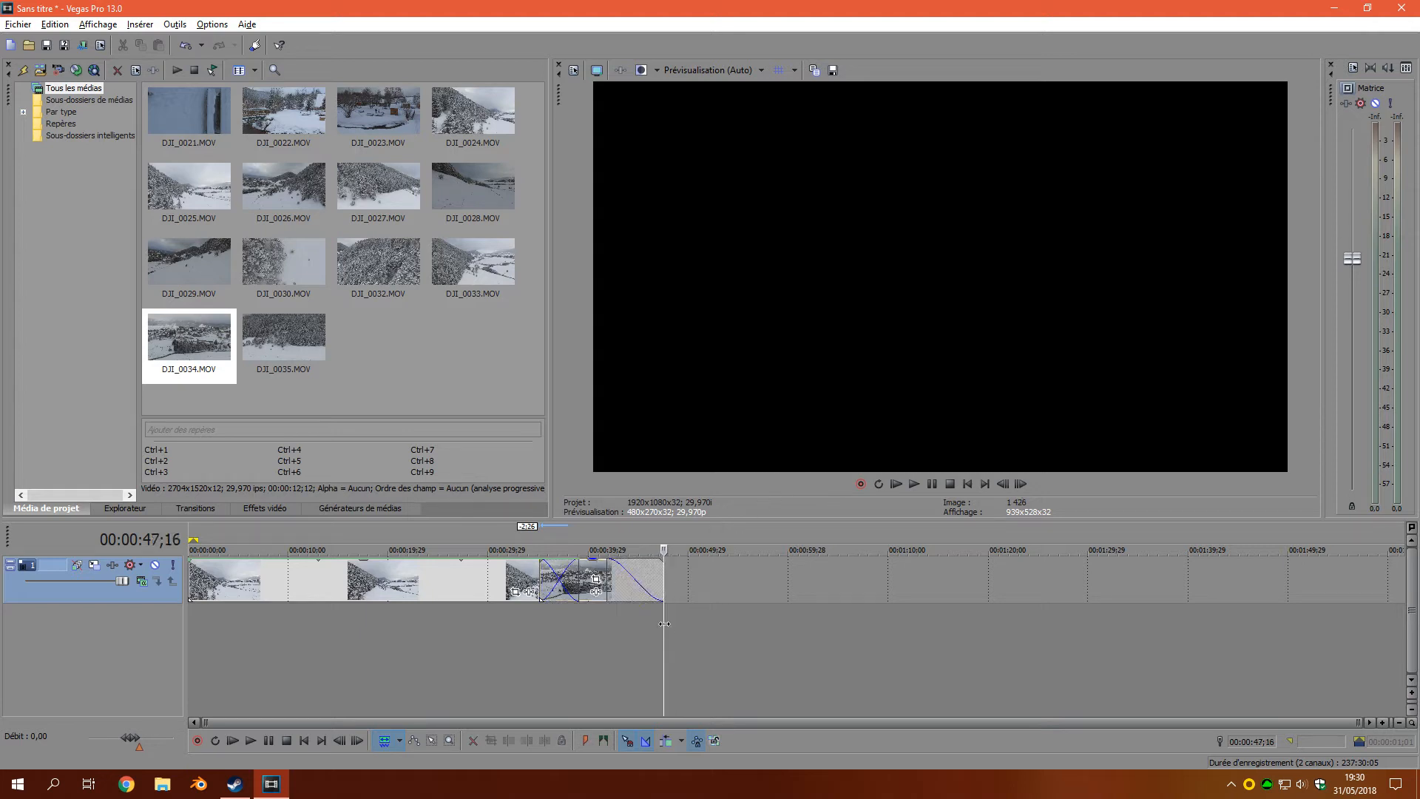
pyautogui.click(163, 788)
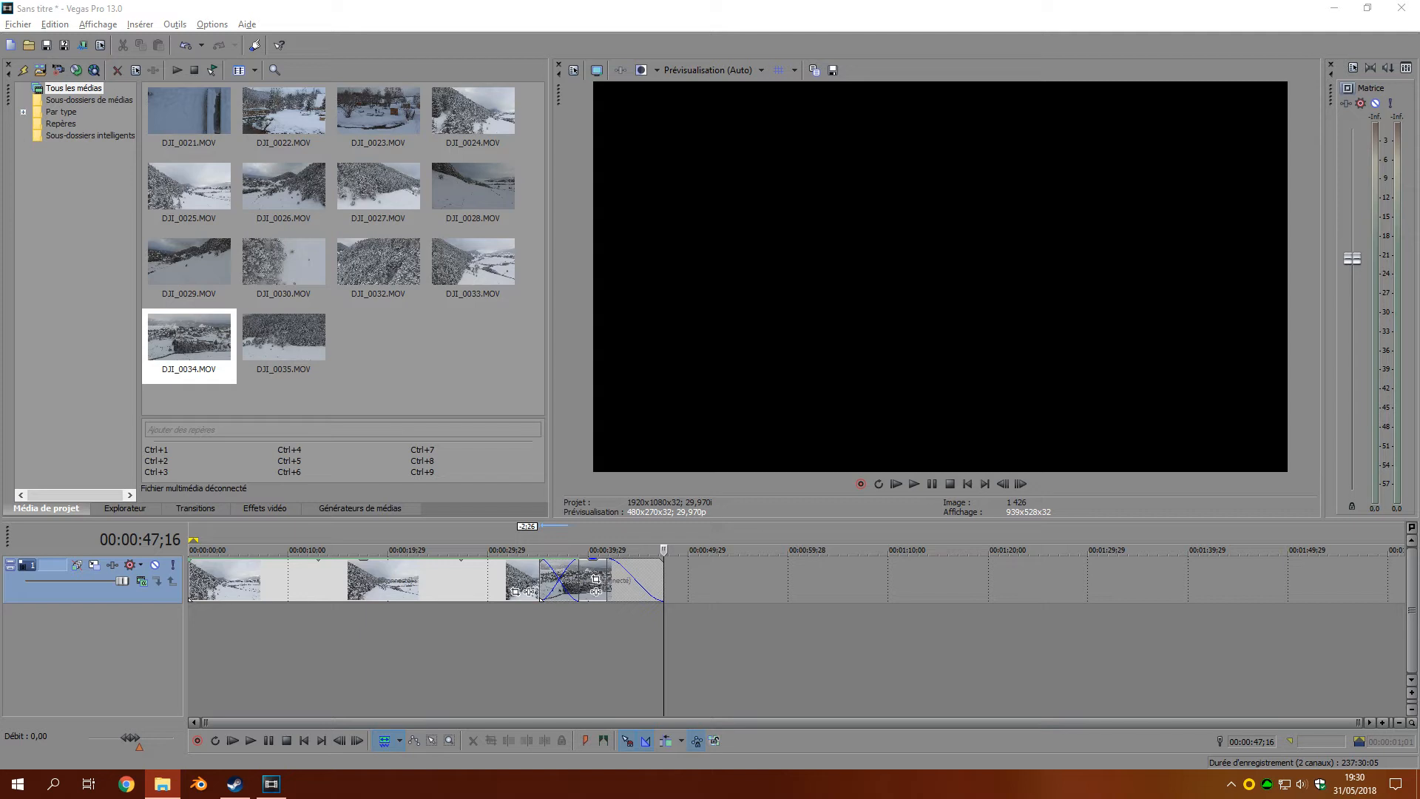
pyautogui.moveTo(924, 300); pyautogui.dragTo(751, 209)
pyautogui.click(580, 368)
pyautogui.click(591, 353)
pyautogui.doubleClick(590, 353)
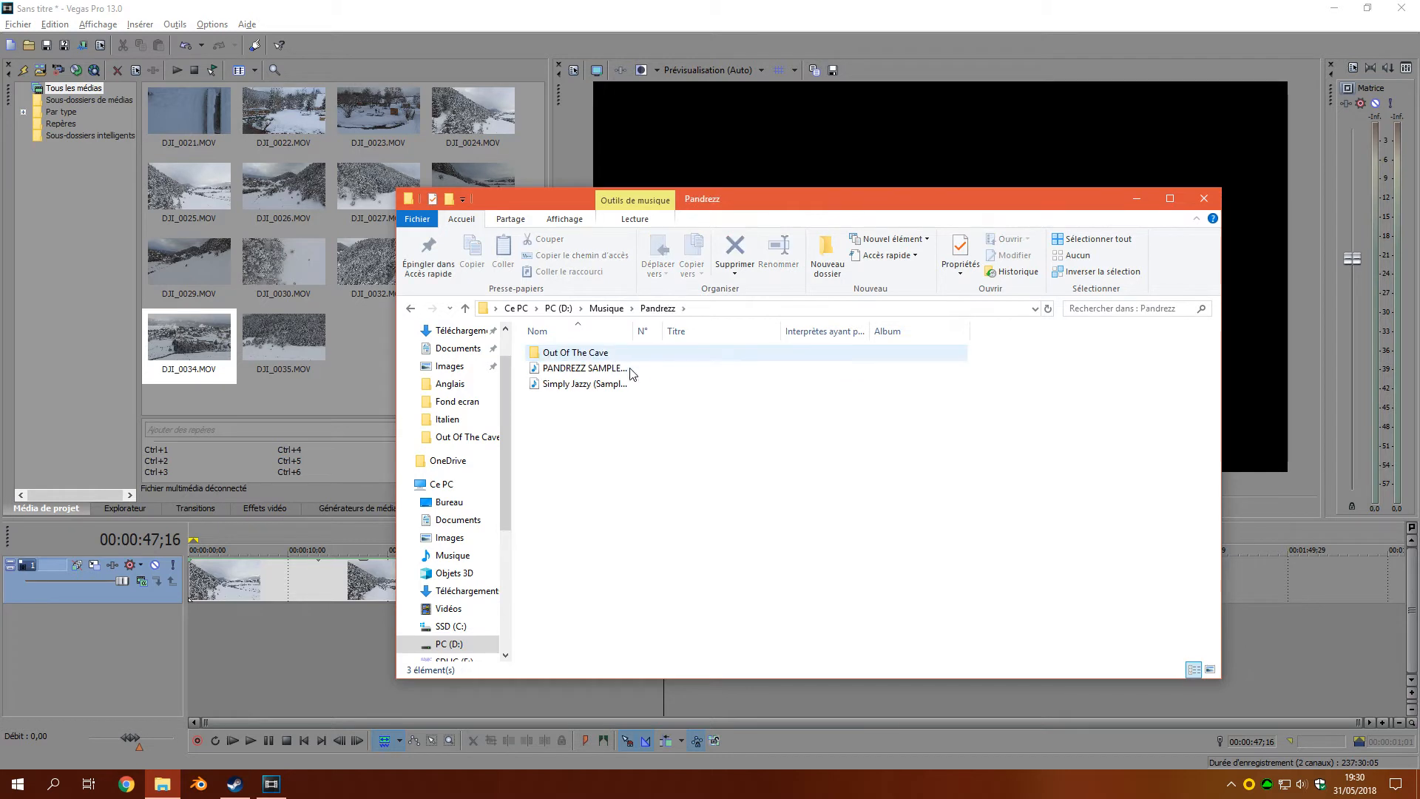
pyautogui.doubleClick(596, 353)
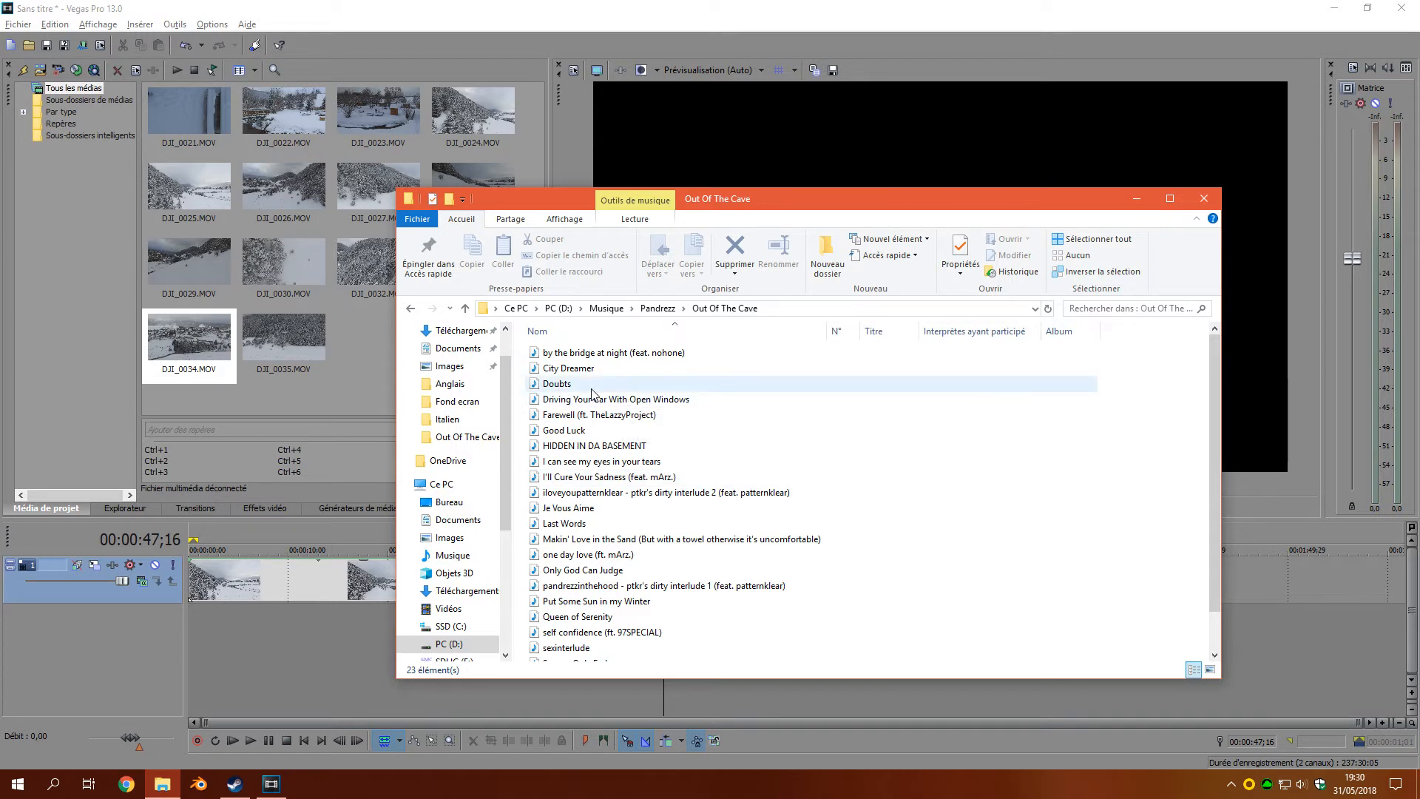
# Add the song Only God Can Judge from the folder as a new audio track beneath the video, starting at the timeline start.
pyautogui.scroll(-1, 591, 395)
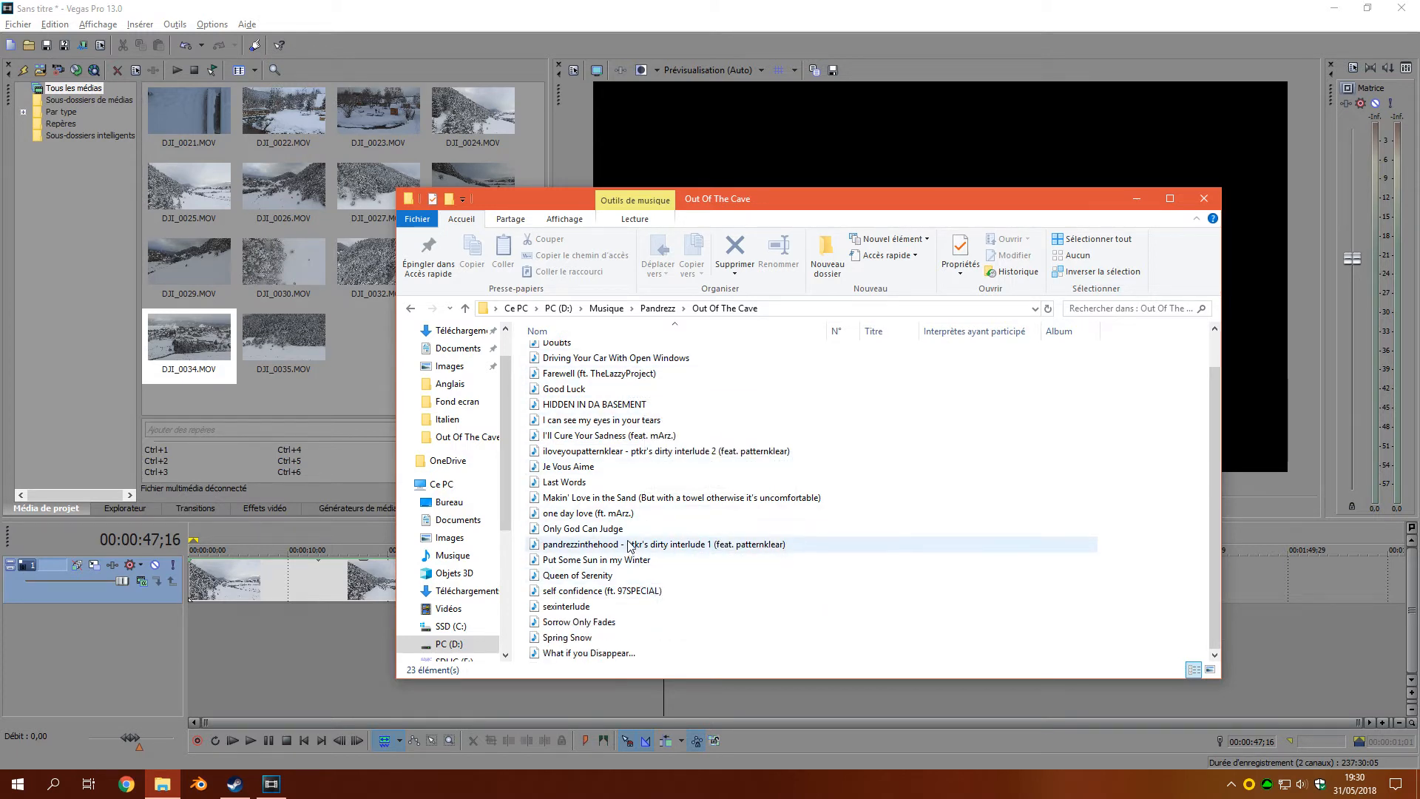
pyautogui.click(591, 530)
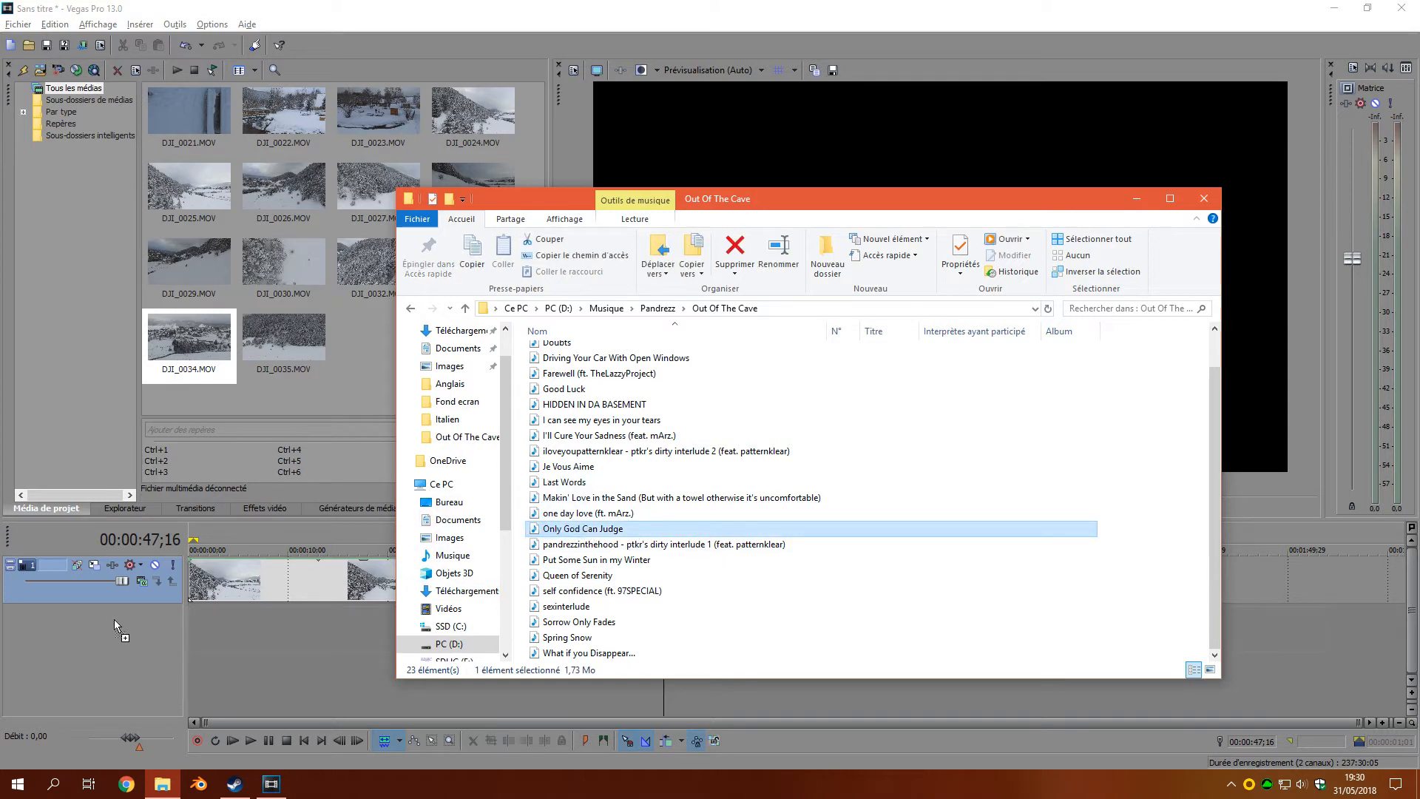
pyautogui.moveTo(113, 619); pyautogui.dragTo(34, 634)
pyautogui.click(394, 349)
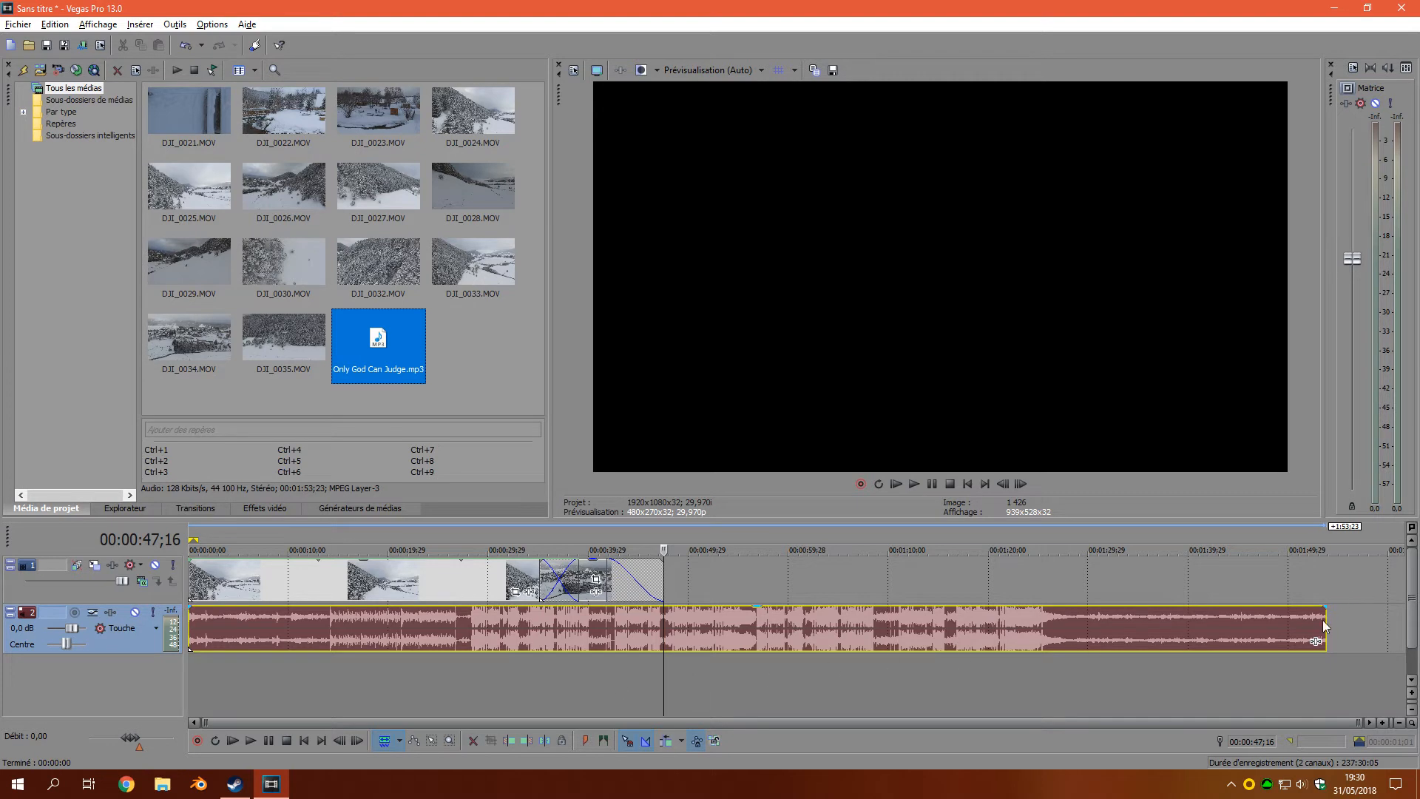
# Split the music at the end of the video, at 00:00:47;16, and delete the part beyond it.
pyautogui.moveTo(1324, 622); pyautogui.dragTo(994, 643)
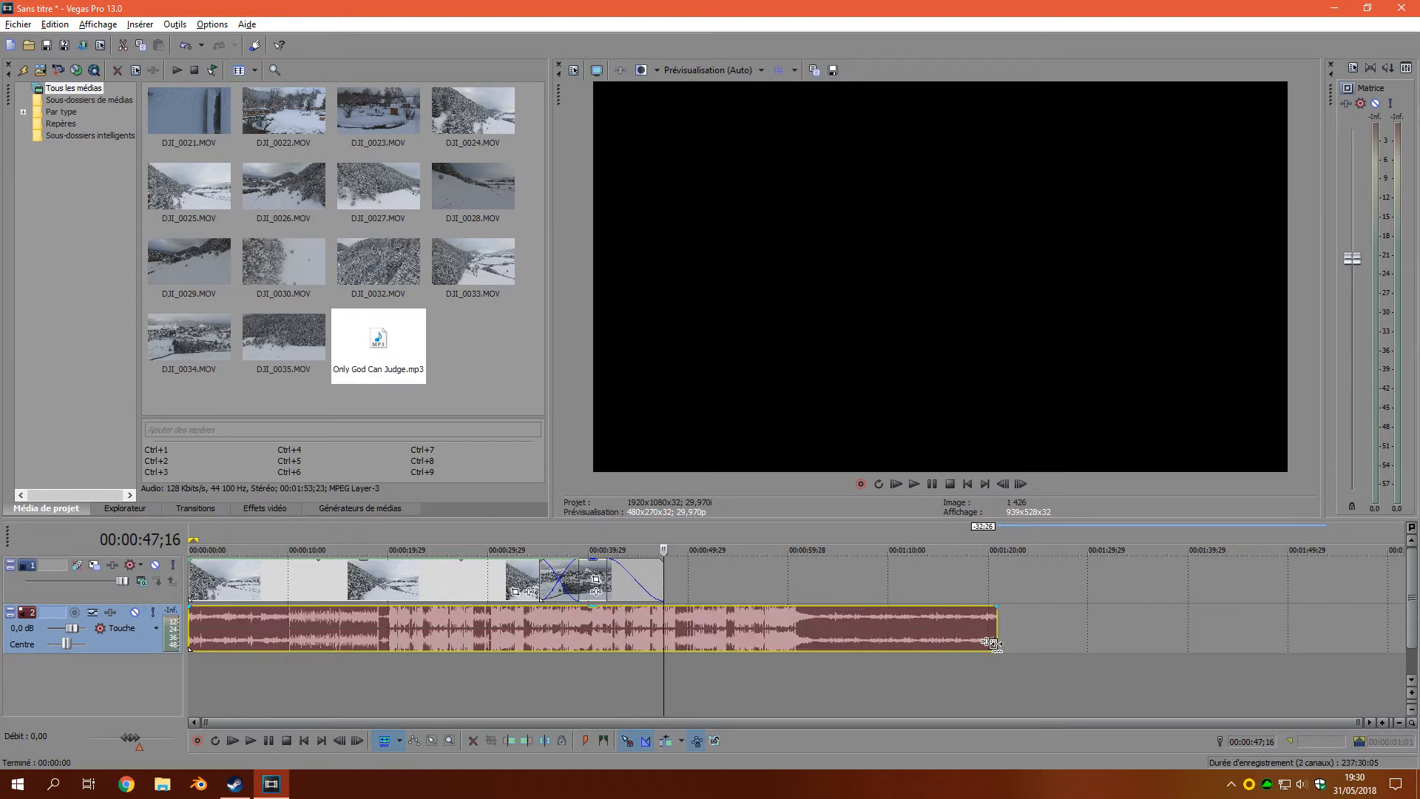
pyautogui.hotkey('ctrl', 'z')
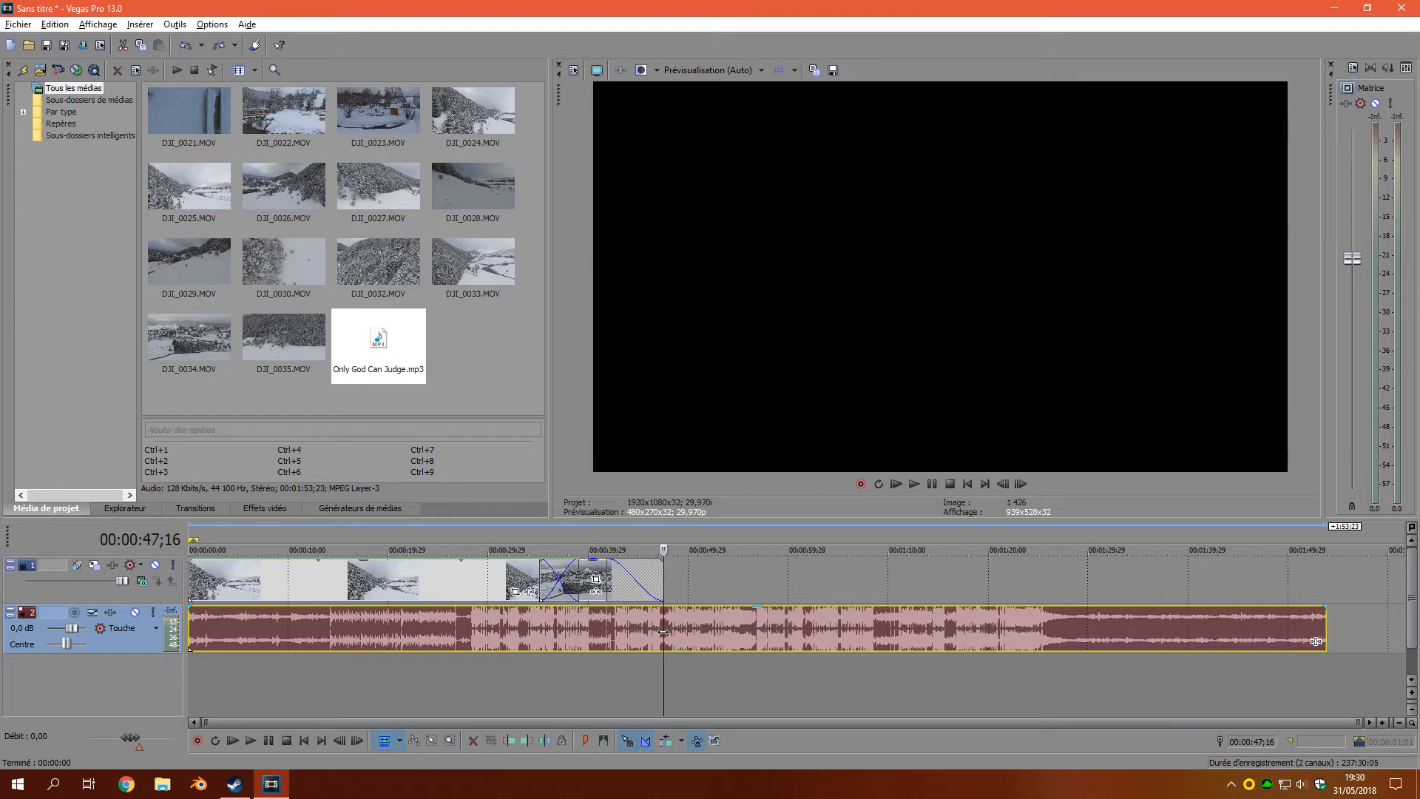
pyautogui.press('s')
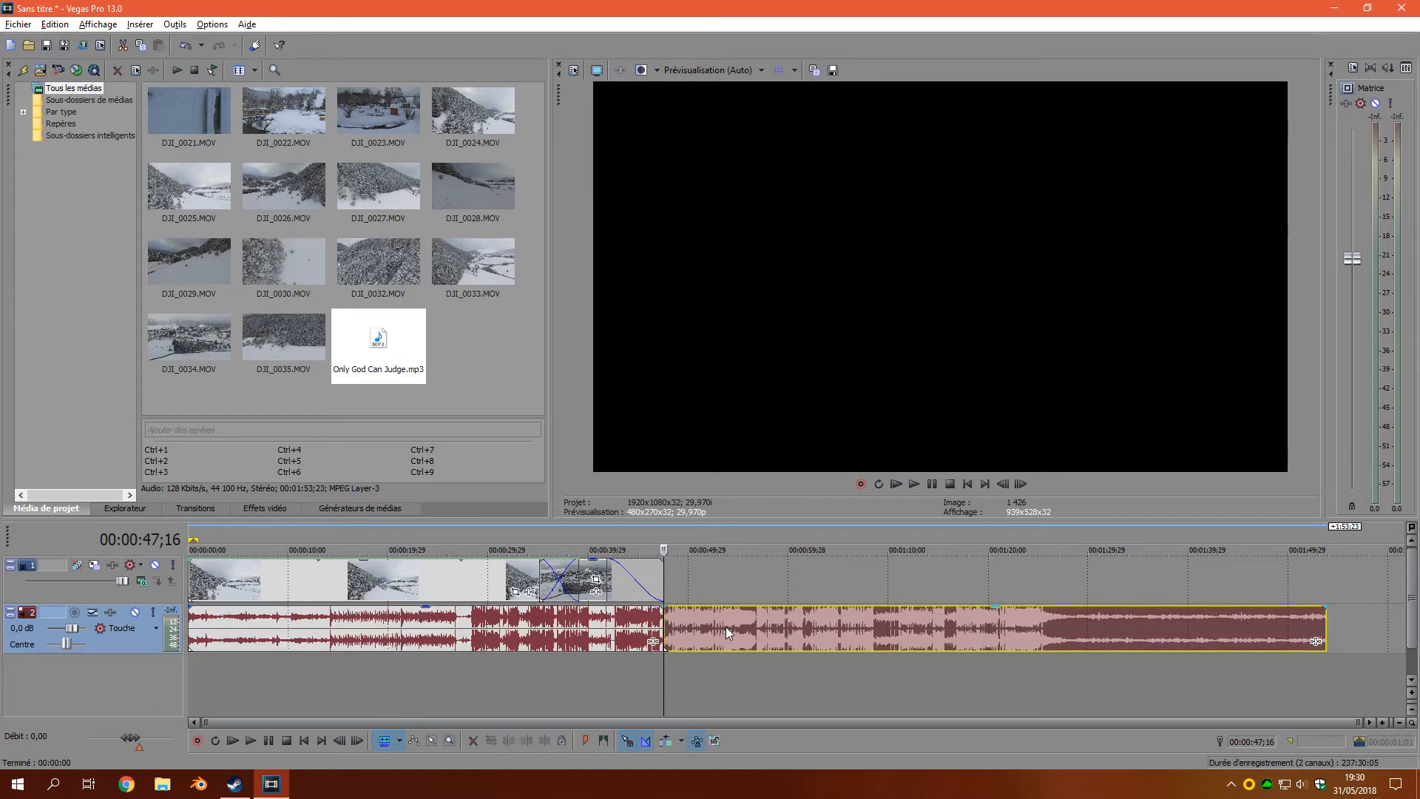
pyautogui.moveTo(726, 627); pyautogui.dragTo(801, 622)
pyautogui.press('Delete')
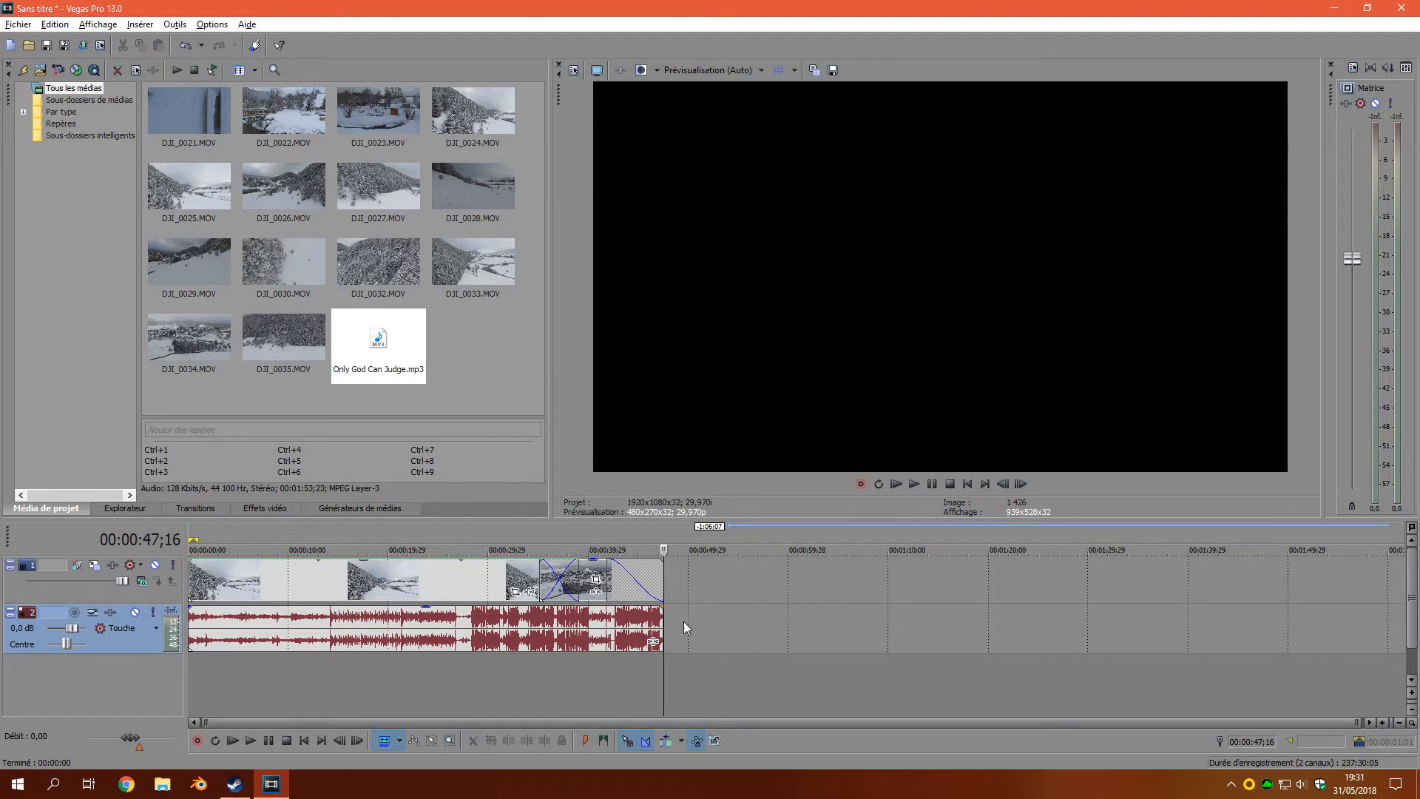
# Add a fade-out of about 5 seconds to the end of the music event.
pyautogui.click(641, 620)
pyautogui.click(708, 610)
pyautogui.click(644, 621)
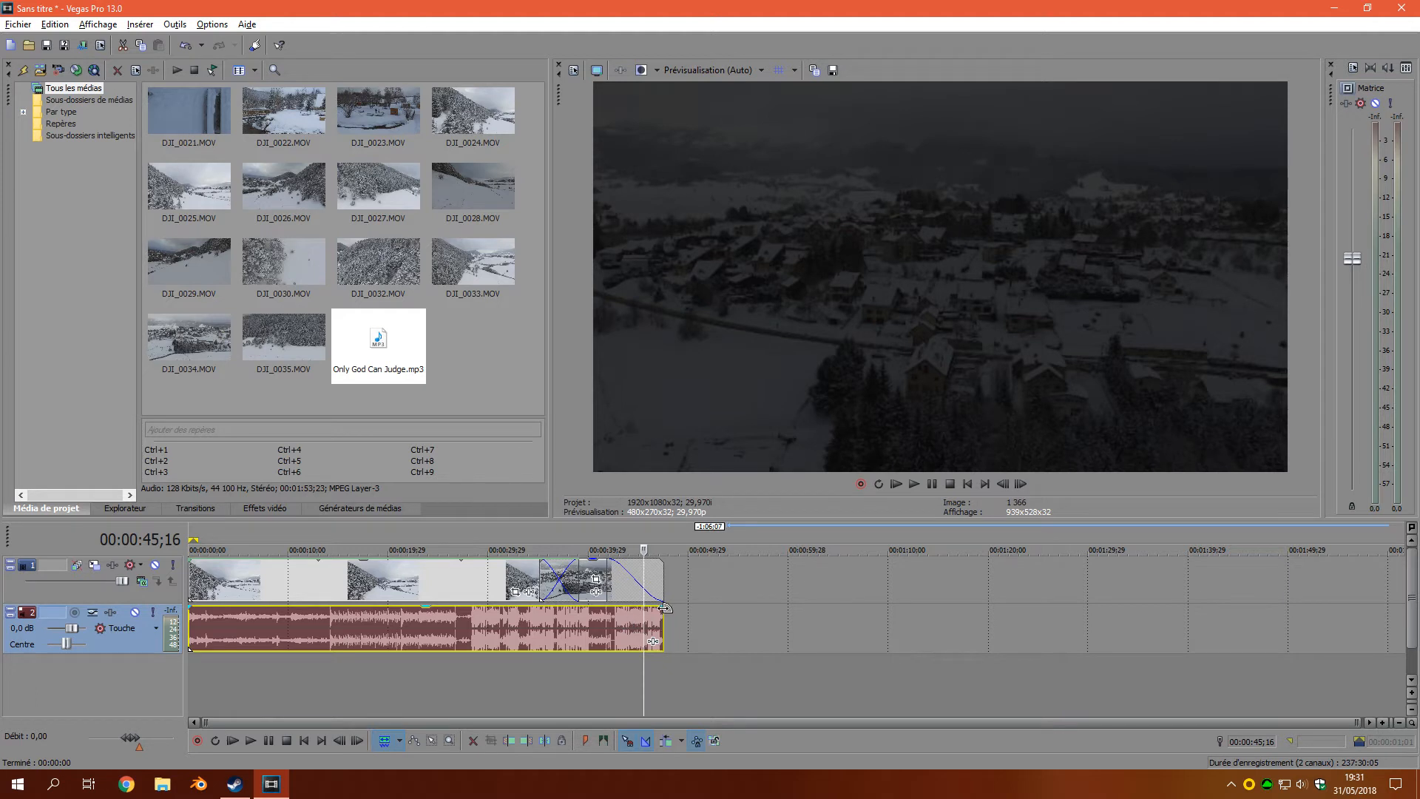
pyautogui.moveTo(661, 608); pyautogui.dragTo(618, 620)
# Play the last seconds of the timeline to check the video and music fade-outs together.
pyautogui.click(540, 680)
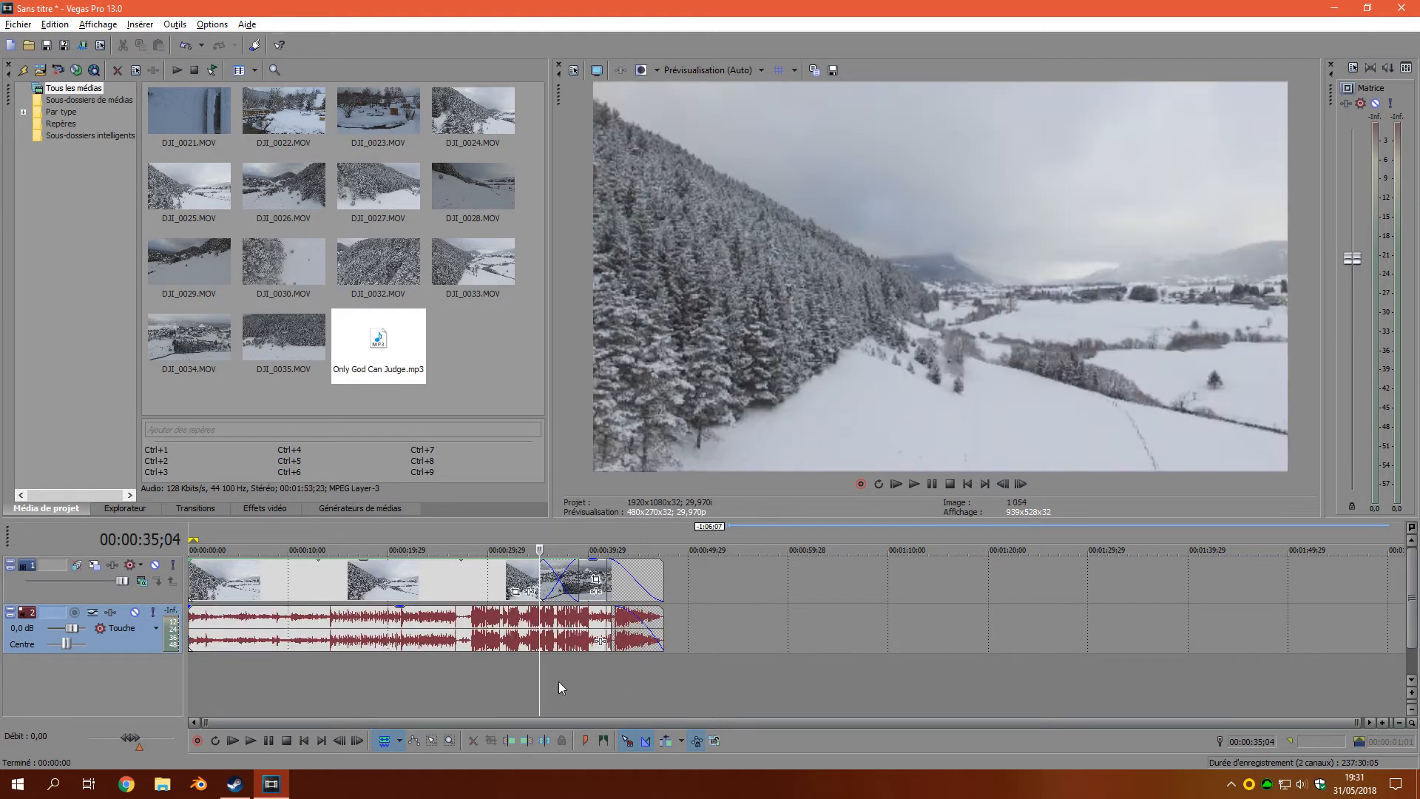
pyautogui.click(607, 679)
pyautogui.click(913, 483)
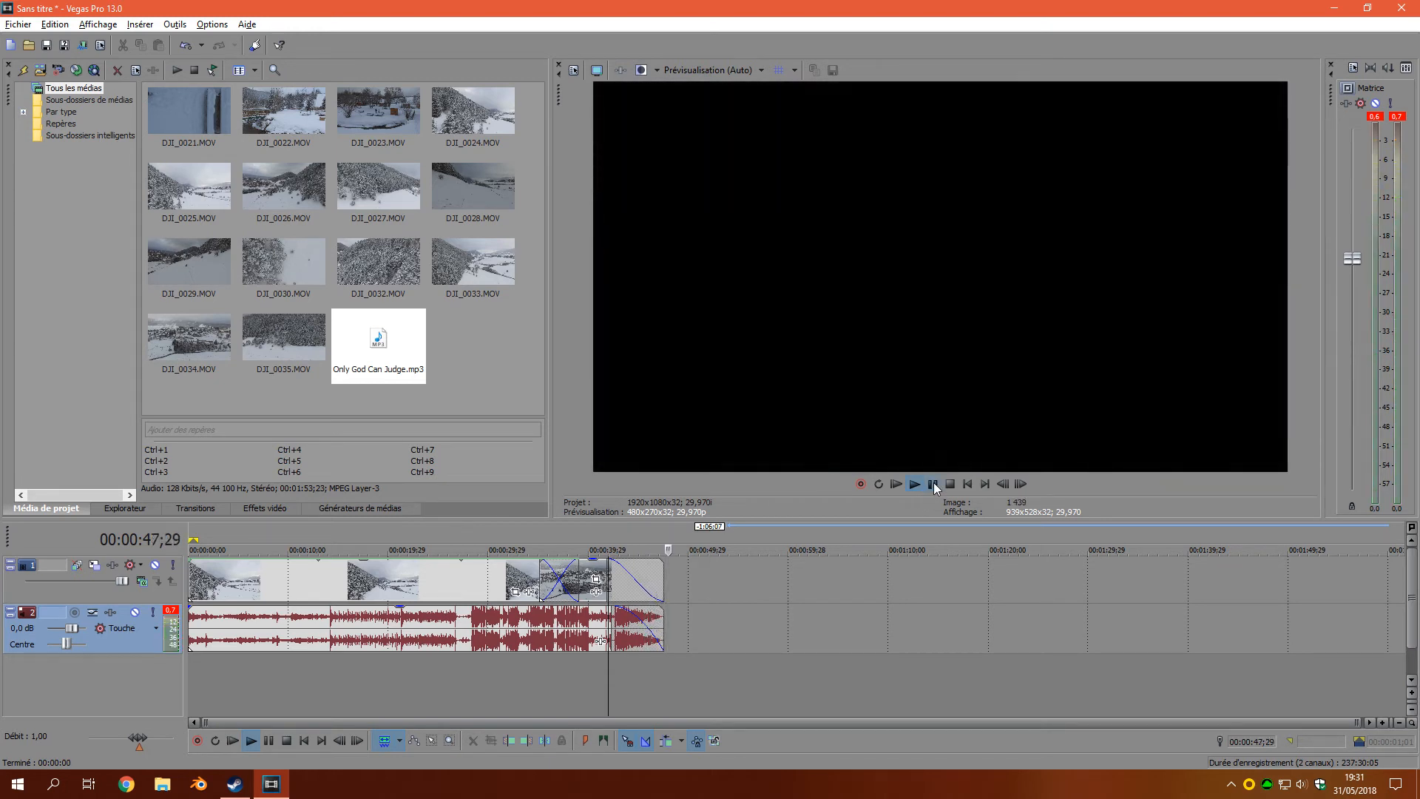
pyautogui.click(933, 483)
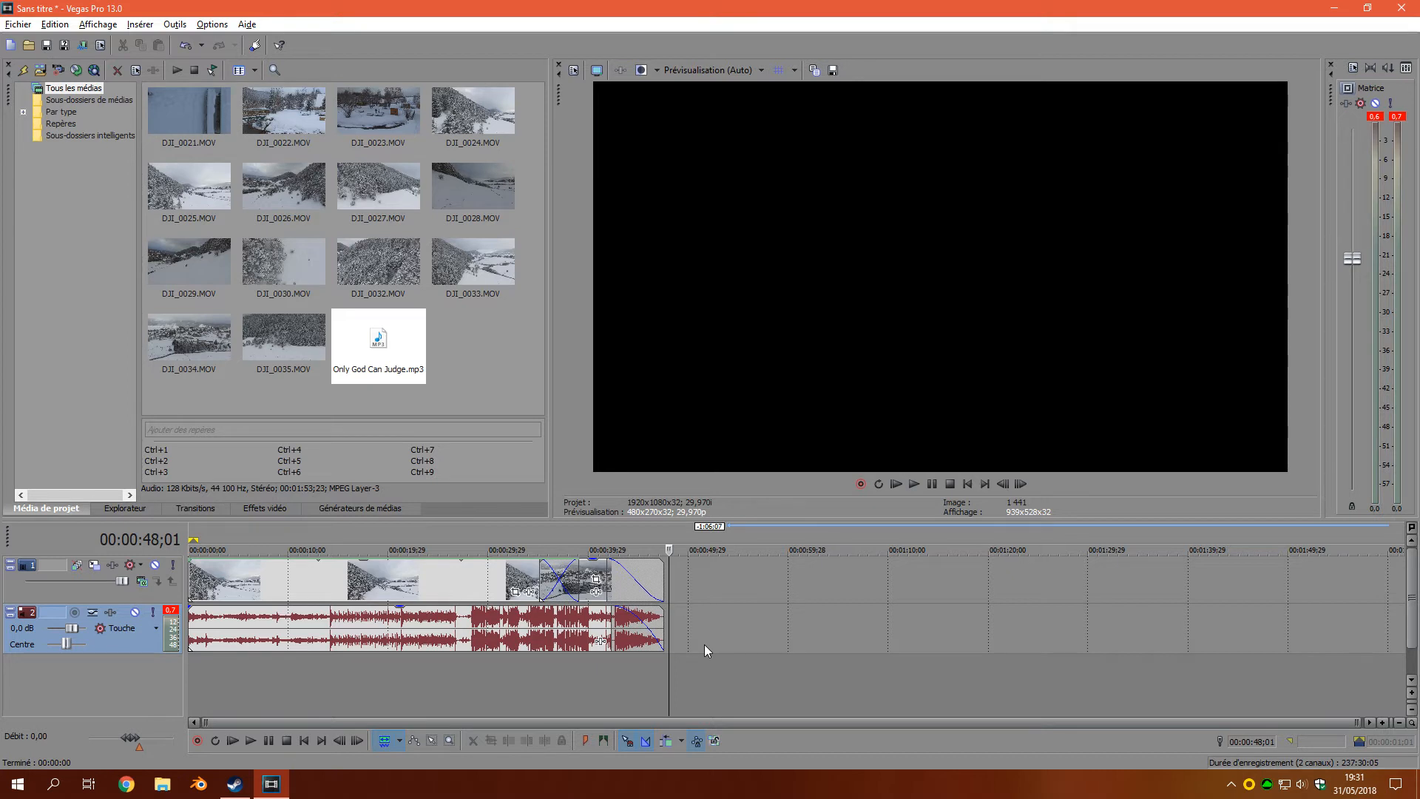
# Lower the first clip's velocity envelope line to the middle of the clip and place the cursor at 00:00:15;07.
pyautogui.click(469, 340)
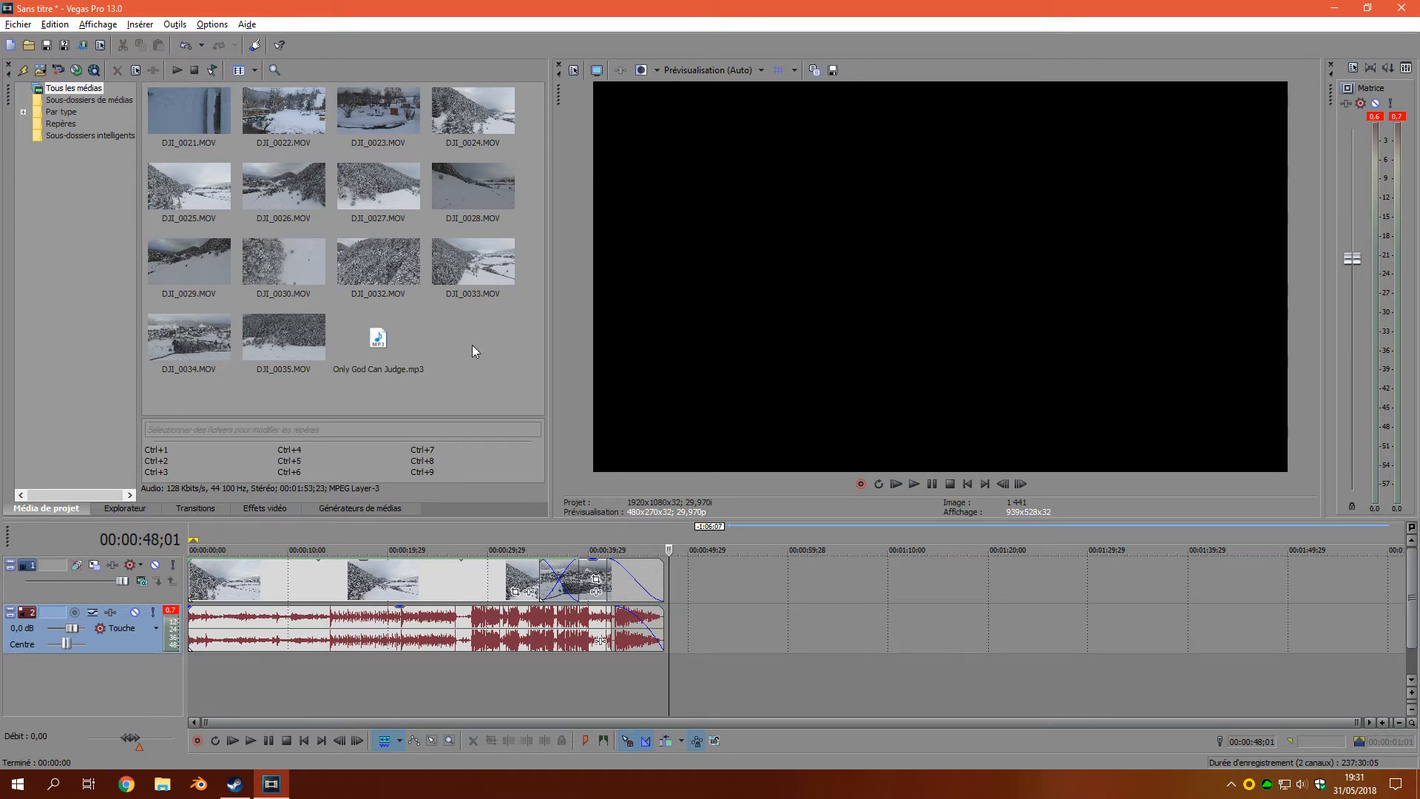
pyautogui.click(468, 632)
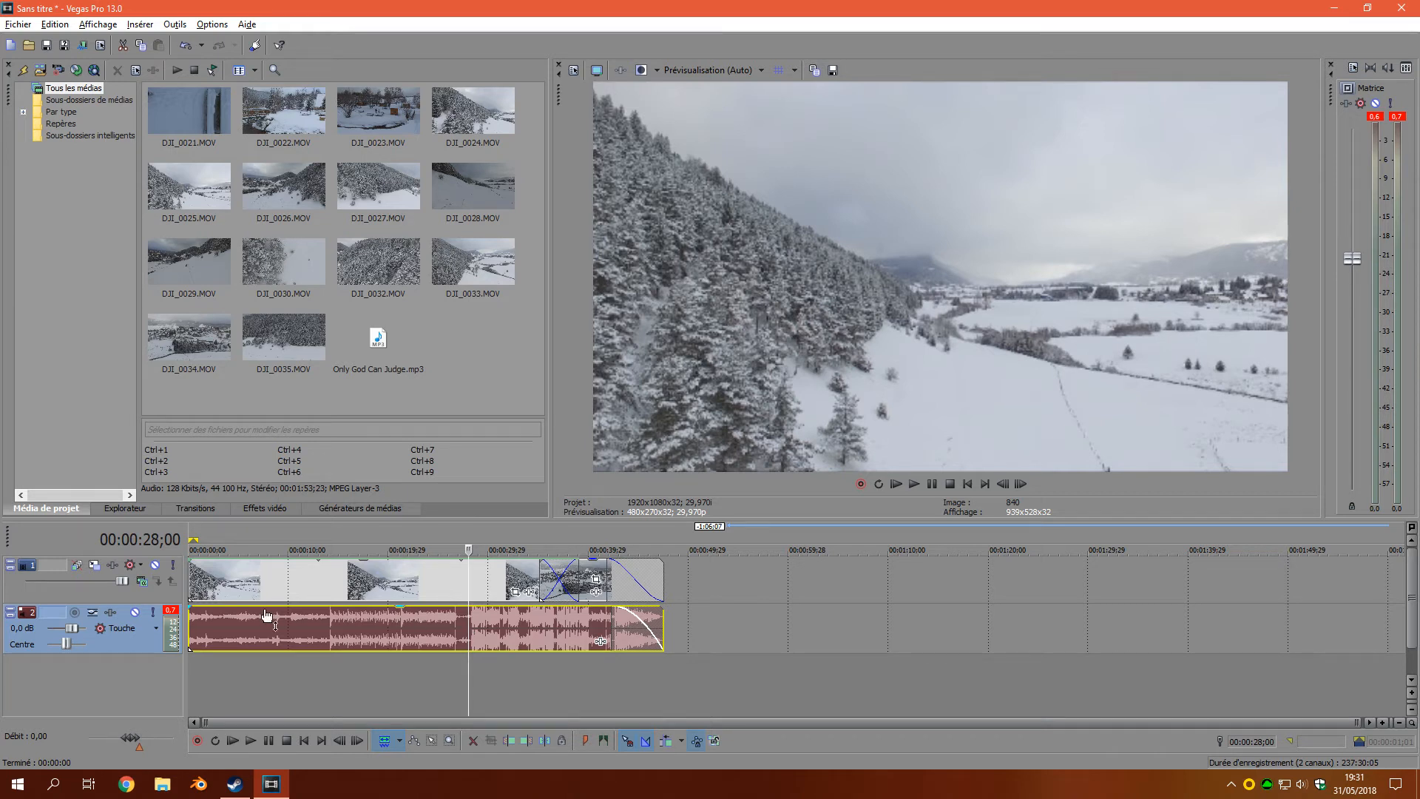
pyautogui.moveTo(401, 566)
pyautogui.mouseDown()
pyautogui.moveTo(388, 595)
pyautogui.moveTo(383, 584)
pyautogui.mouseUp()
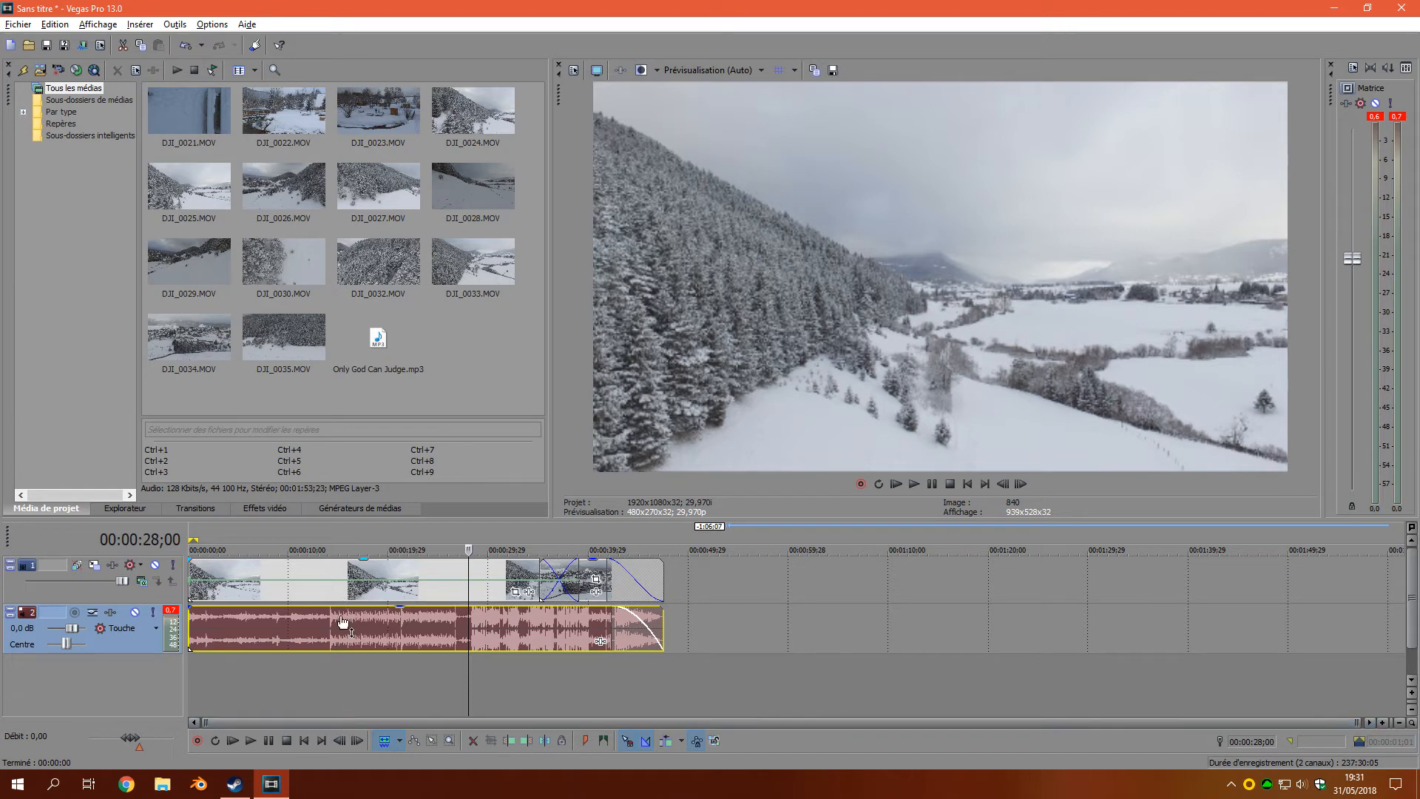
pyautogui.click(341, 673)
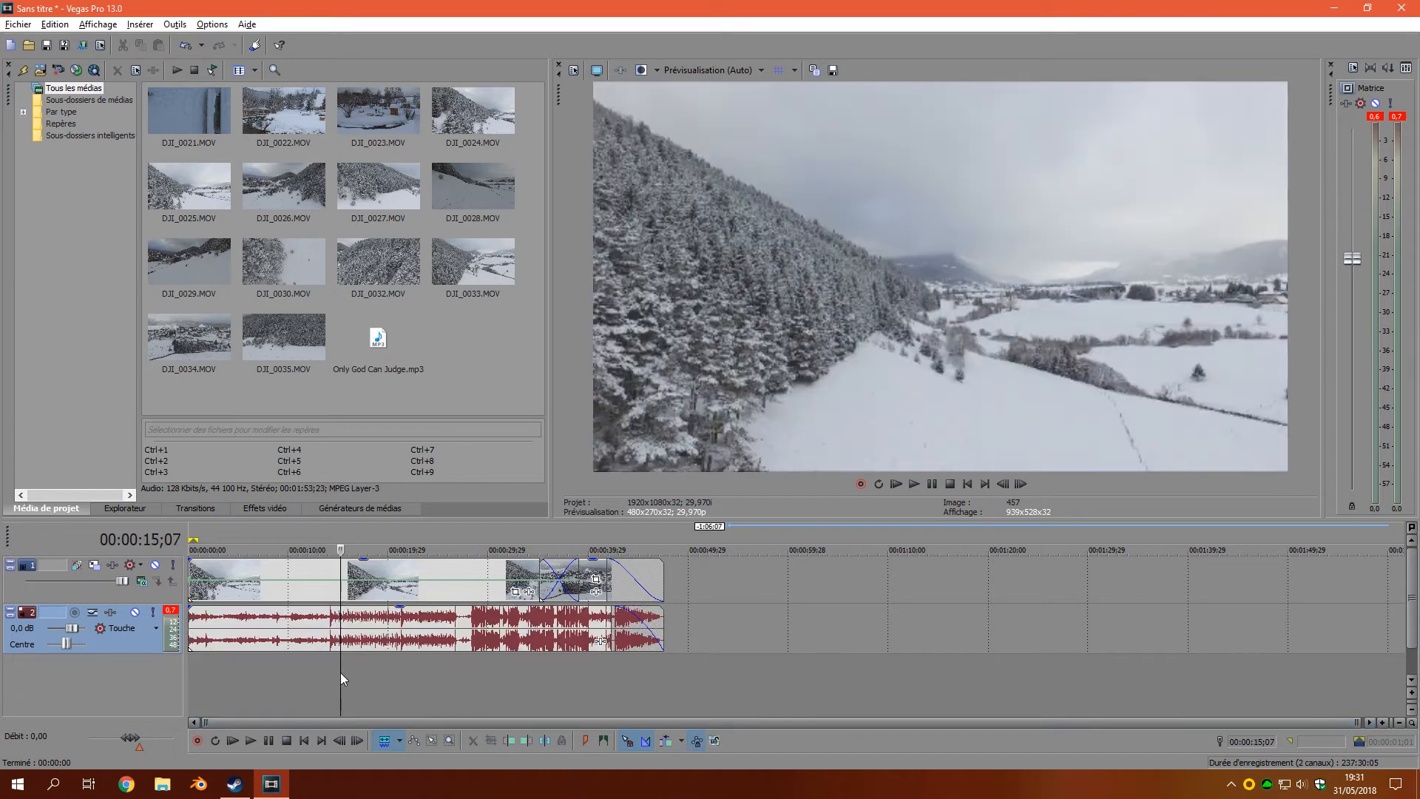
# Add a point to the first clip's velocity envelope at 00:00:15;07 and move it to the clip's start.
pyautogui.rightClick(341, 583)
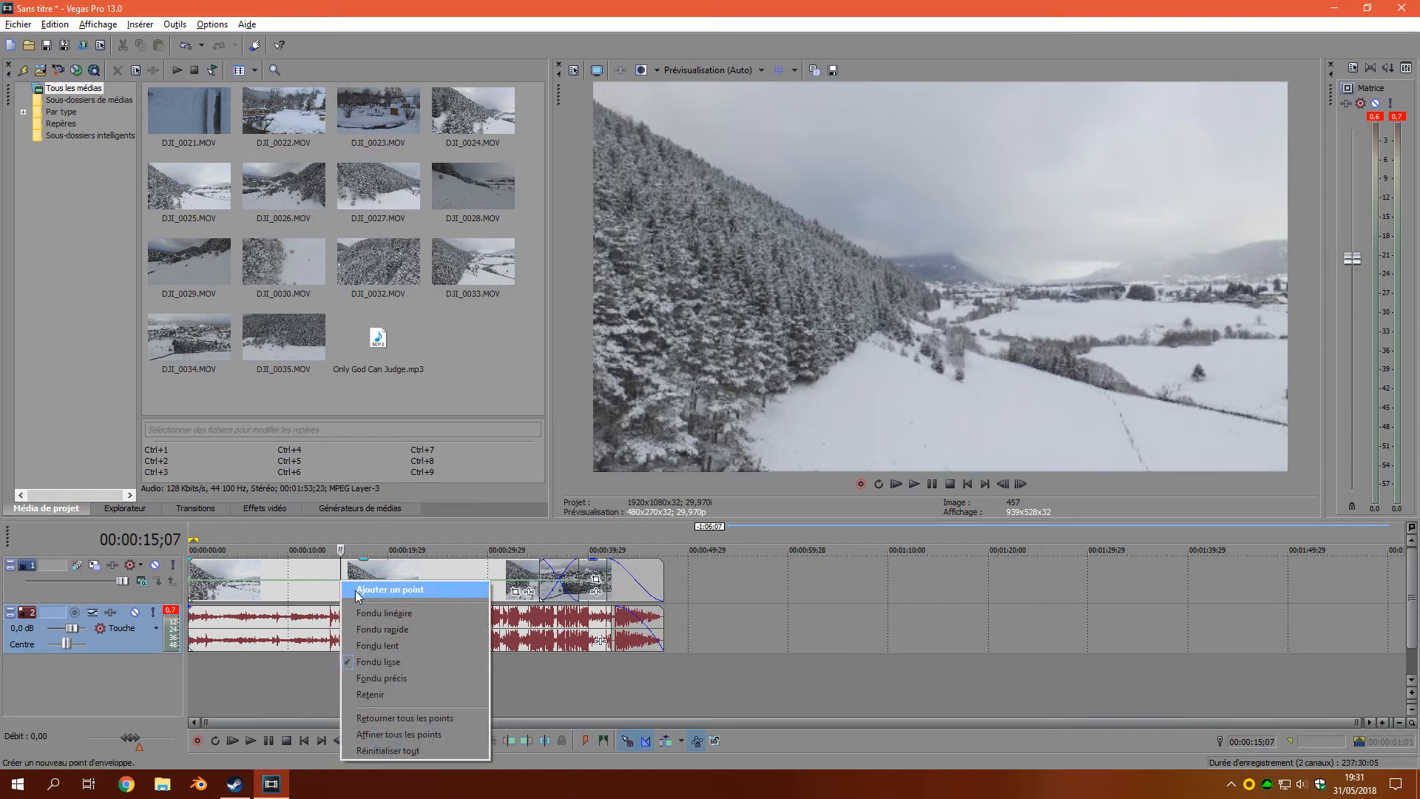
pyautogui.click(357, 589)
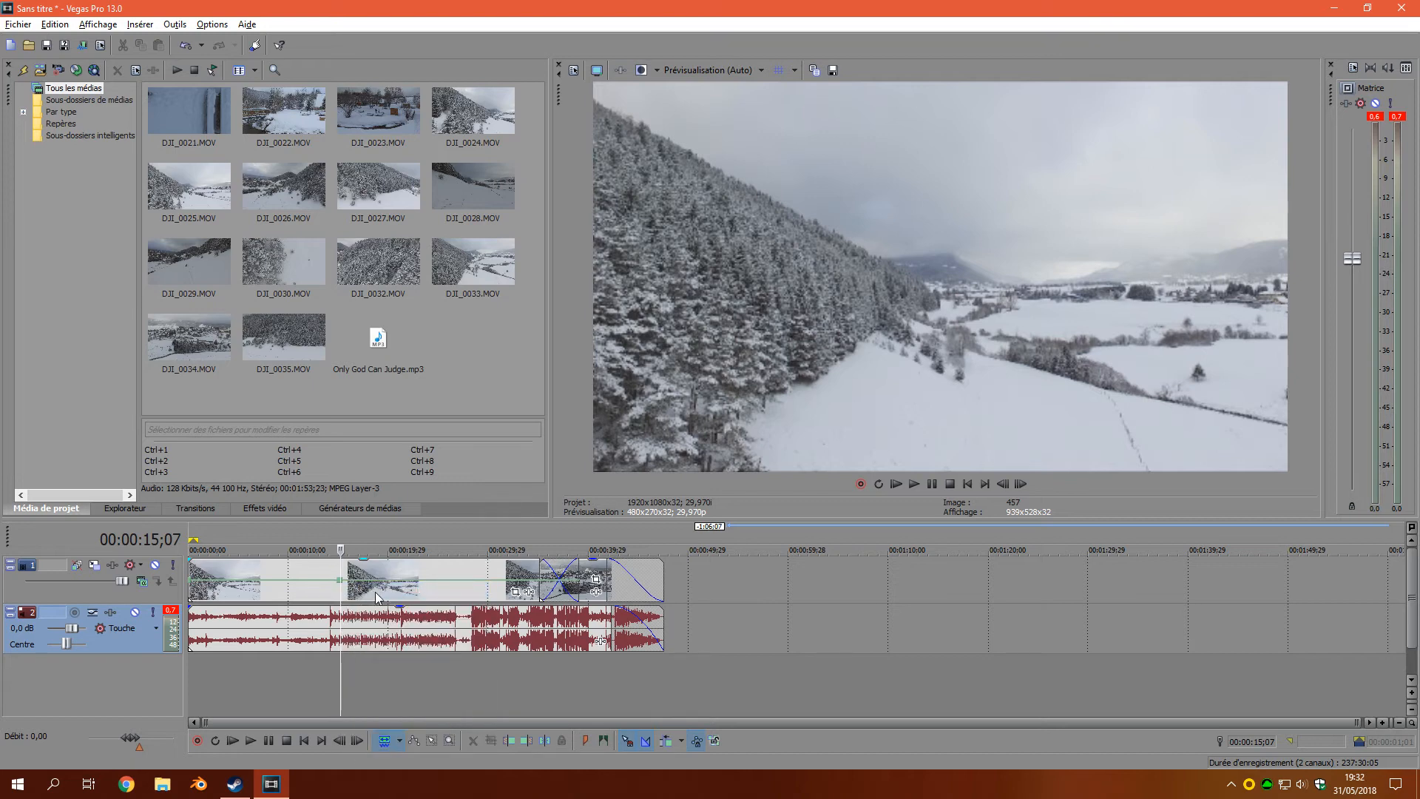
pyautogui.click(380, 681)
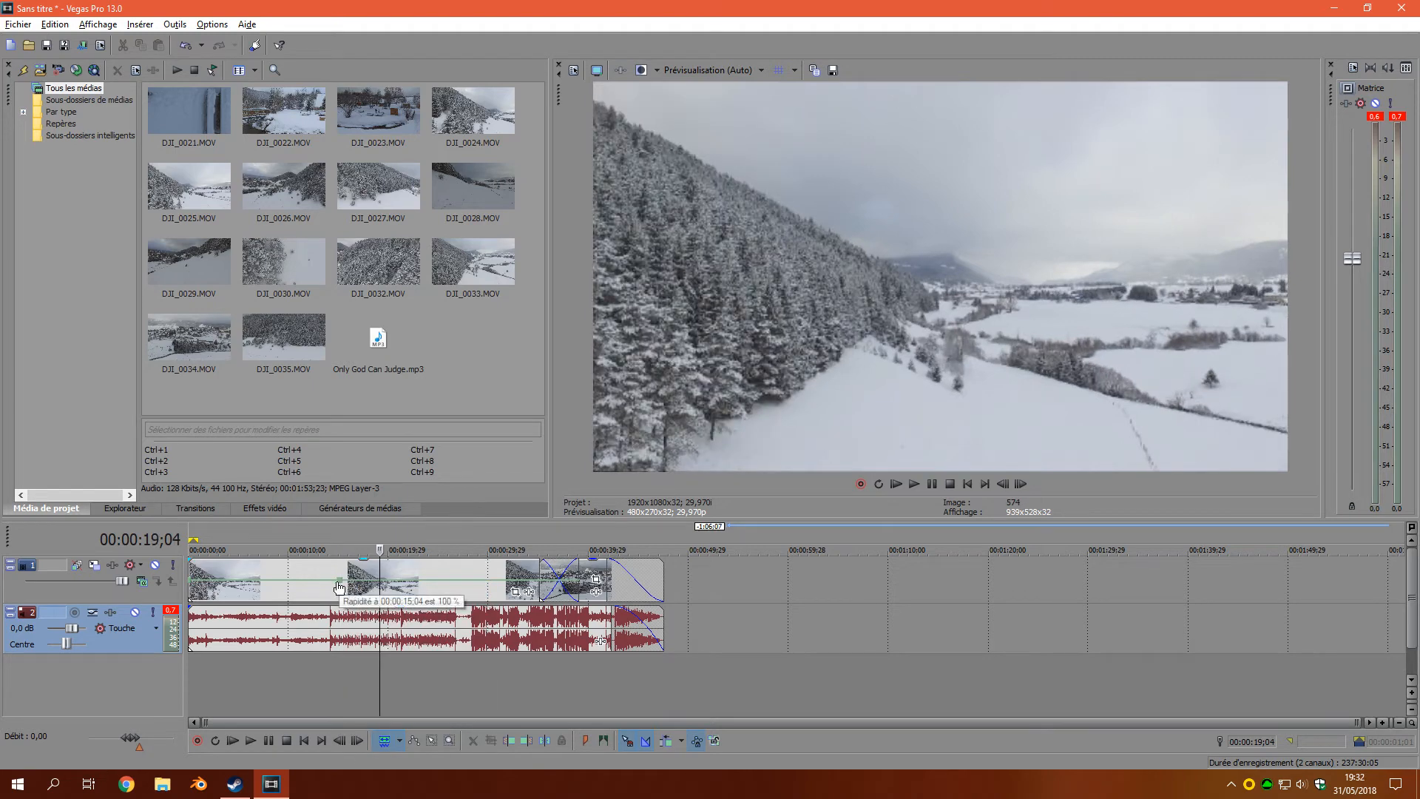
pyautogui.moveTo(346, 588); pyautogui.dragTo(189, 588)
# Add a velocity point at 00:00:12;21 on the first clip and move it to 00:00:05;00 at 300 %.
pyautogui.click(315, 692)
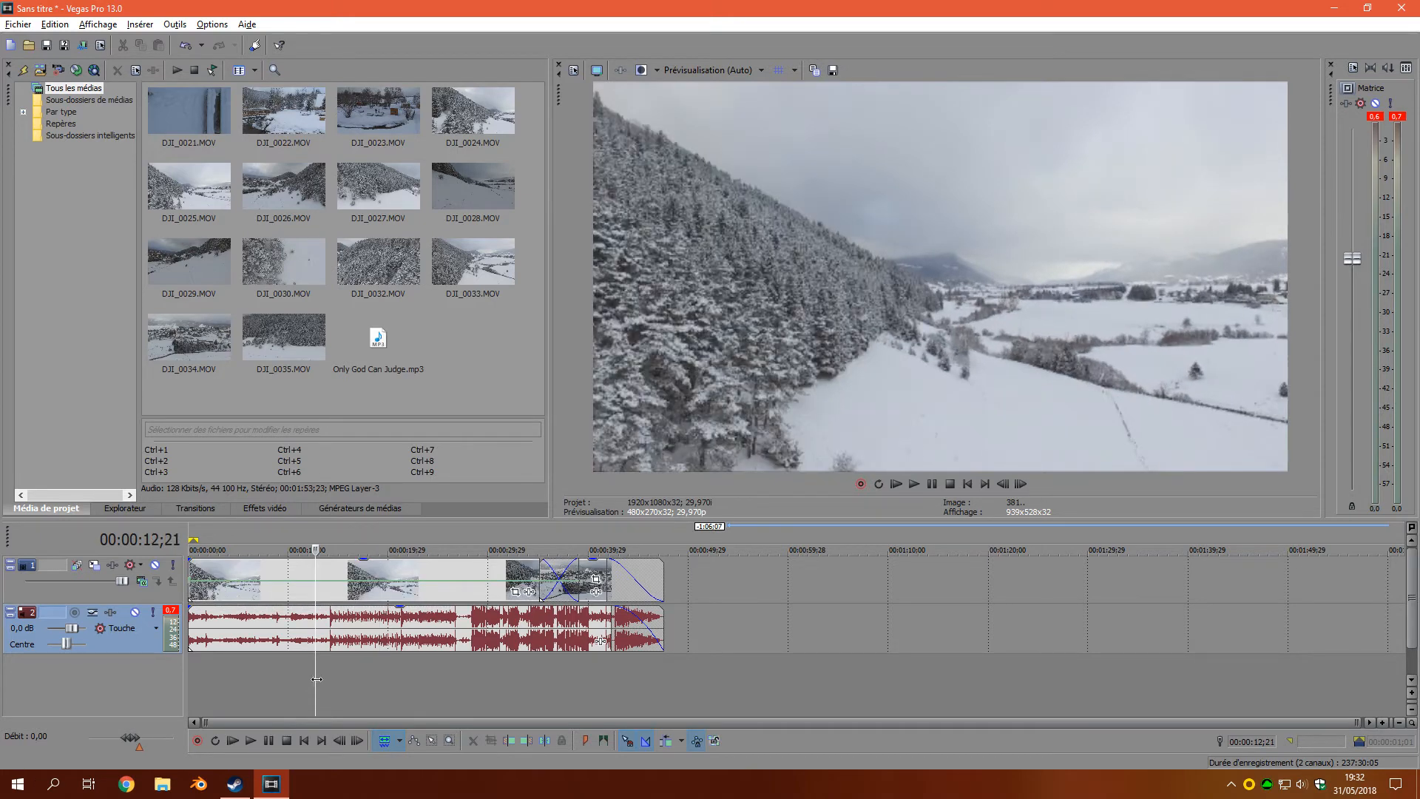
pyautogui.rightClick(320, 584)
pyautogui.click(329, 591)
pyautogui.moveTo(317, 587); pyautogui.dragTo(244, 568)
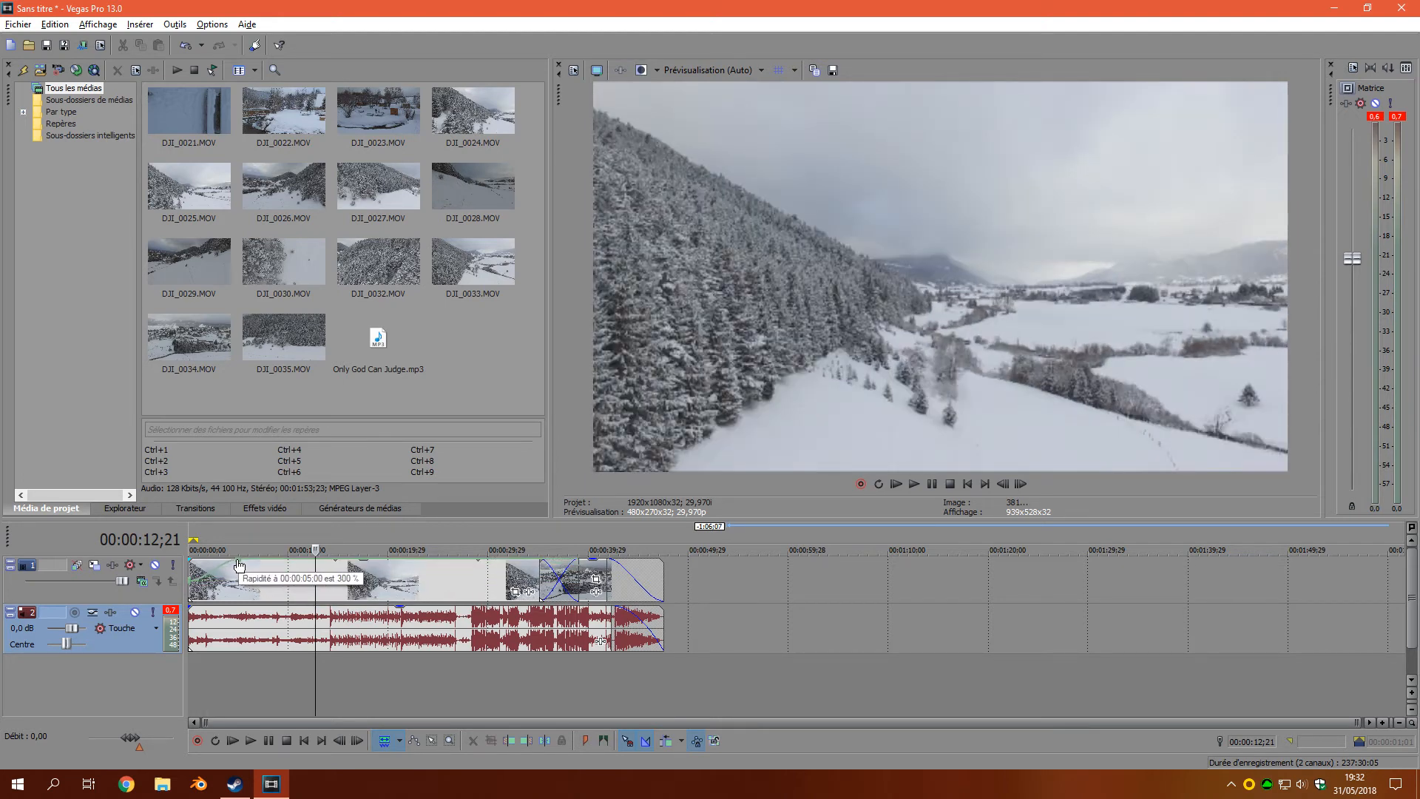
# Add a velocity point on the raised part of the first clip's envelope at about 00:00:15;24.
pyautogui.click(362, 682)
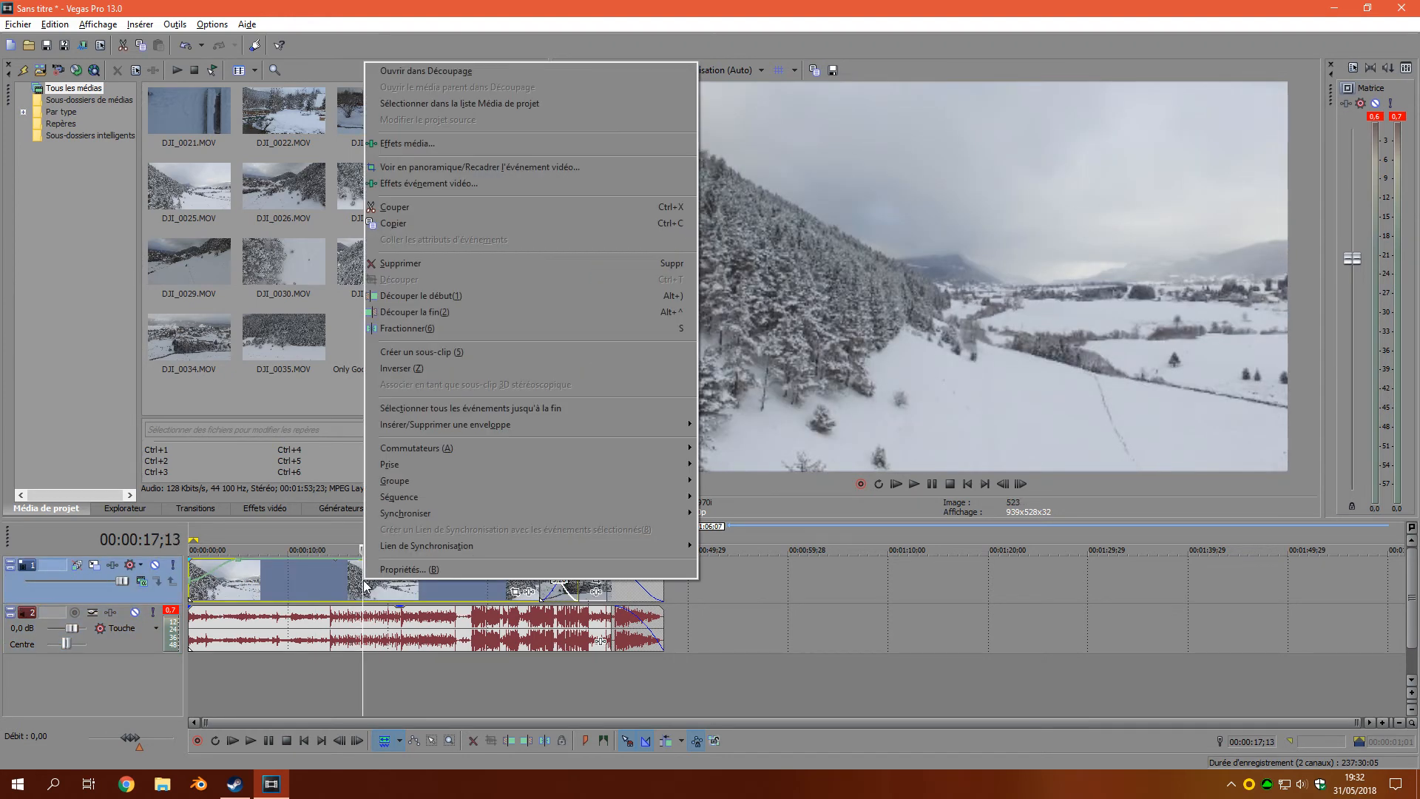
pyautogui.click(383, 707)
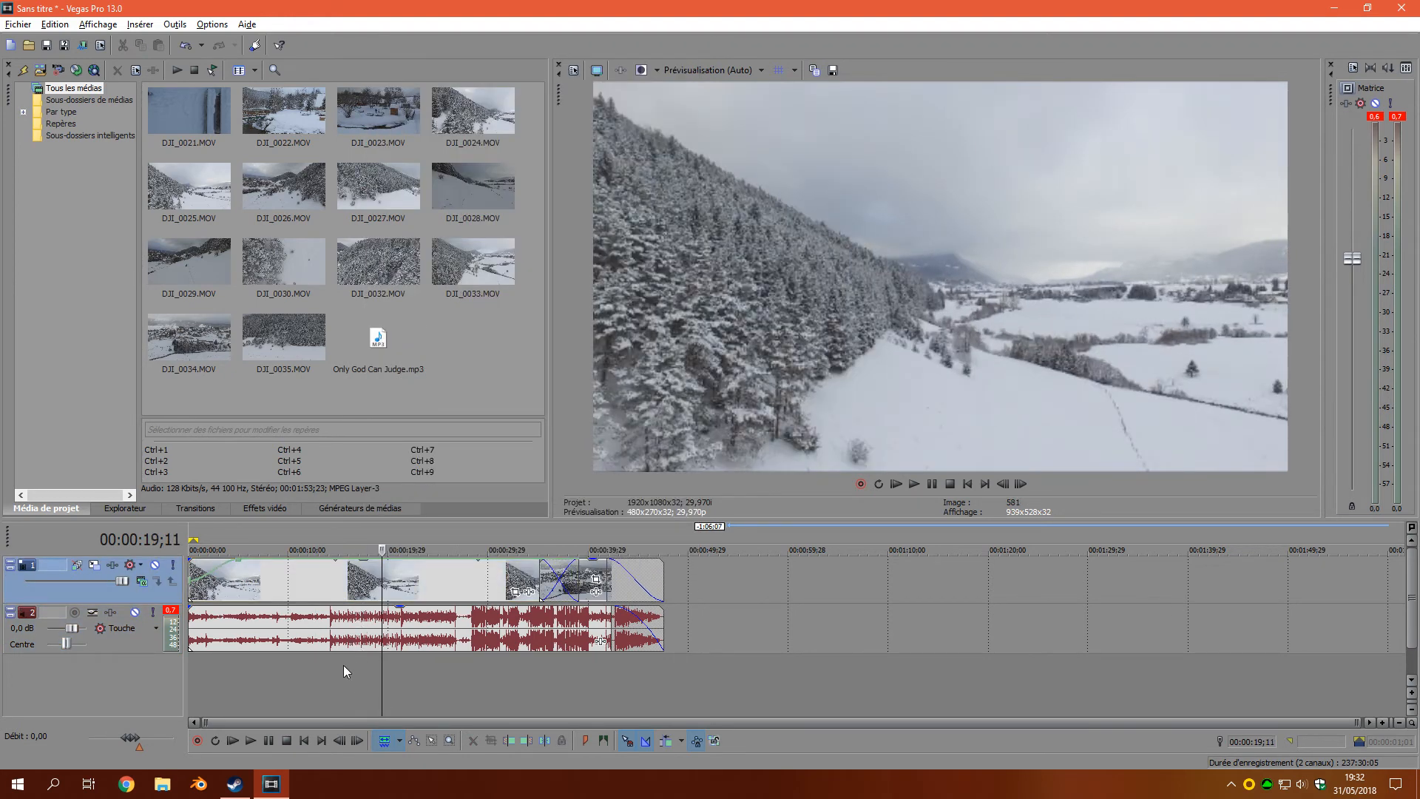
pyautogui.click(345, 690)
pyautogui.rightClick(348, 561)
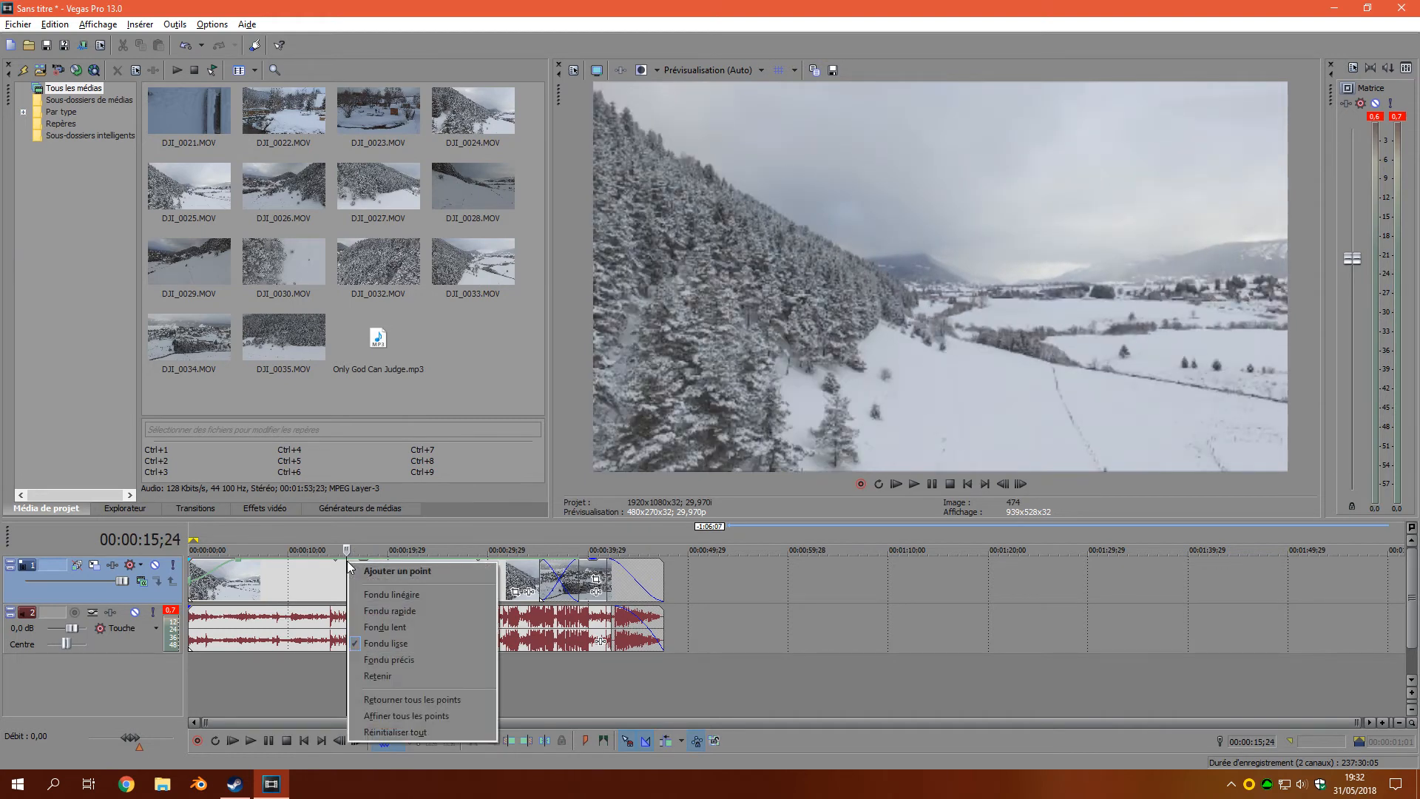
pyautogui.click(336, 581)
pyautogui.moveTo(336, 581)
pyautogui.mouseDown()
pyautogui.moveTo(341, 599)
pyautogui.moveTo(341, 564)
pyautogui.moveTo(350, 581)
pyautogui.moveTo(329, 577)
pyautogui.moveTo(338, 599)
pyautogui.moveTo(345, 560)
pyautogui.mouseUp()
# Add a velocity point at 00:00:17;04 and drop it to the clip's lower edge just after the previous point.
pyautogui.click(360, 667)
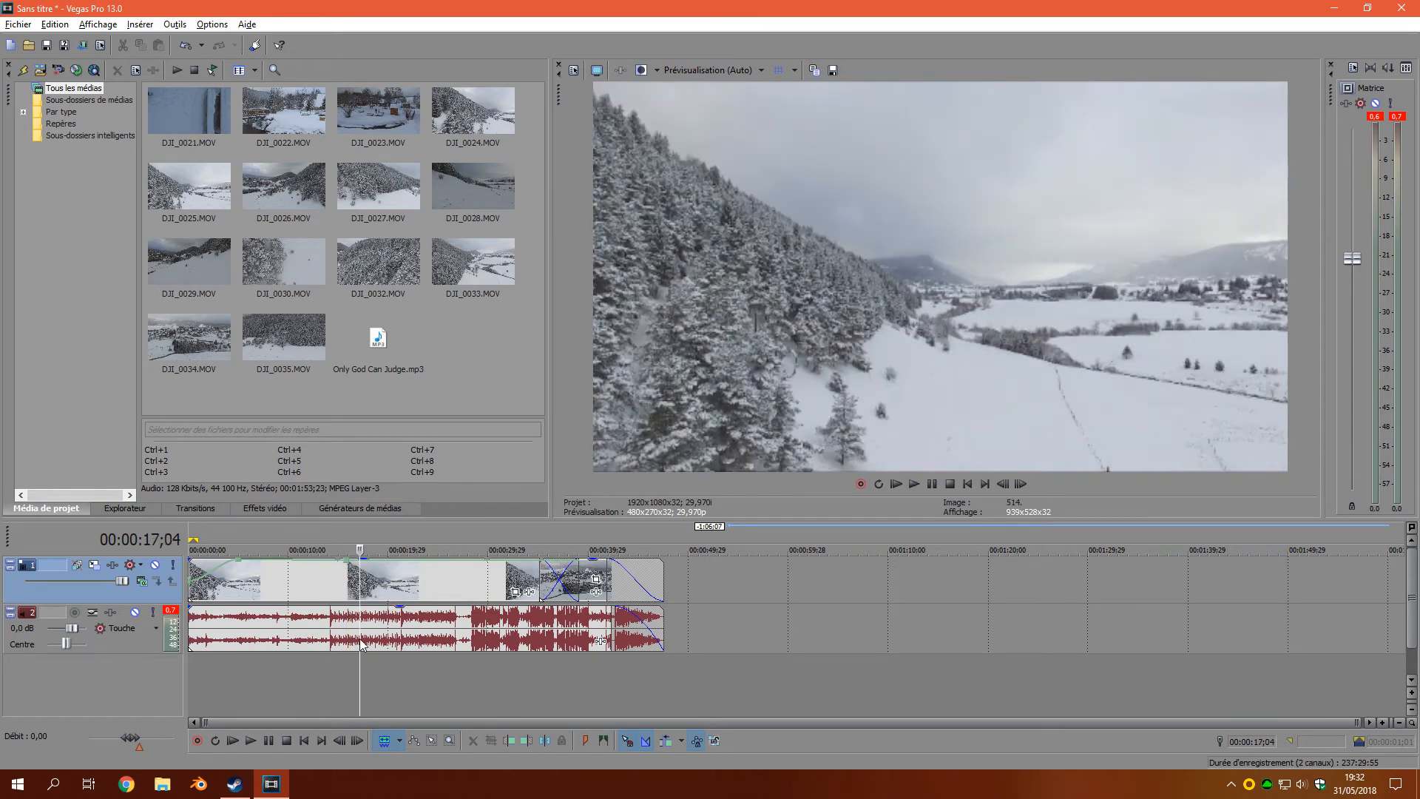
pyautogui.rightClick(362, 563)
pyautogui.click(372, 574)
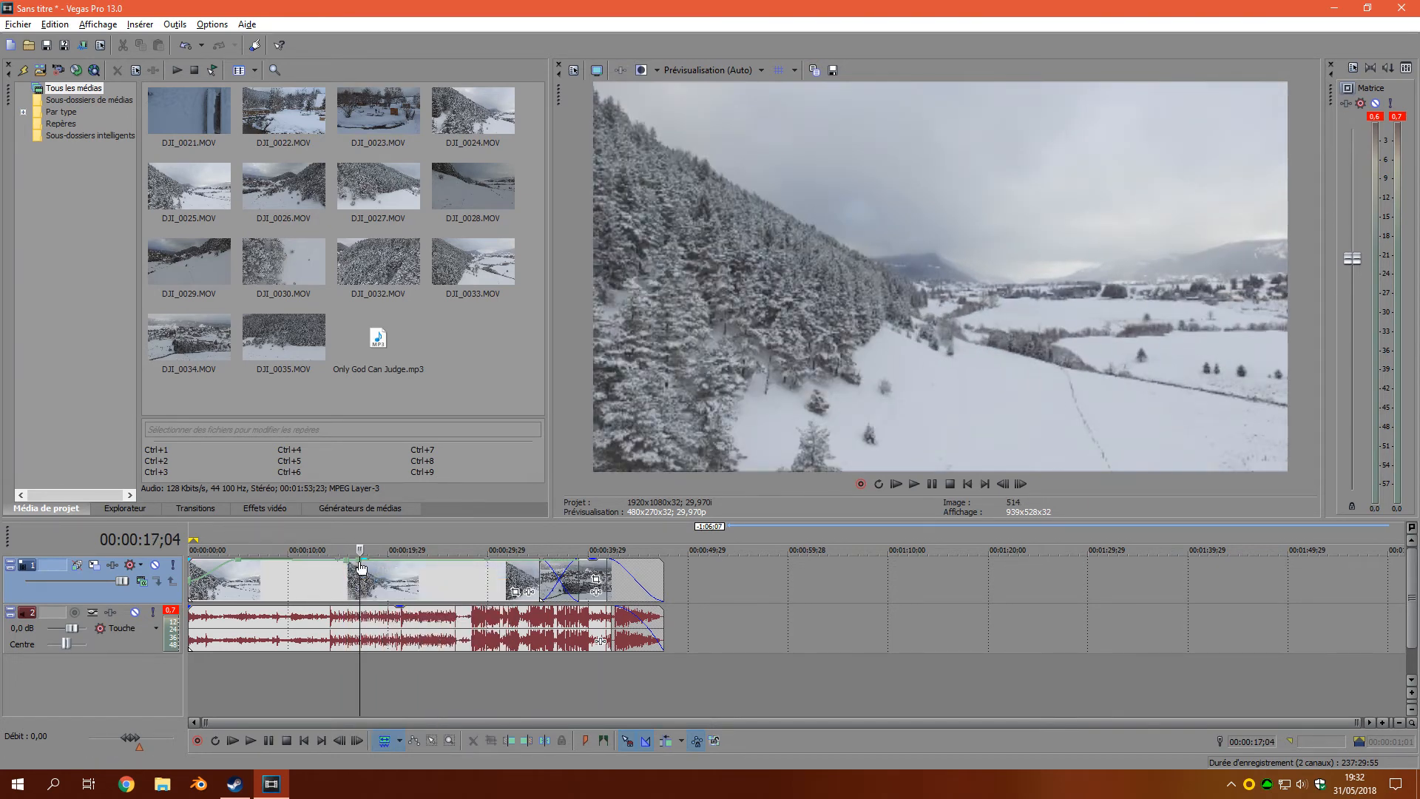
pyautogui.moveTo(359, 559); pyautogui.dragTo(351, 606)
# Play the timeline from 00:00:14;17 to check the sudden slowdown of the first clip.
pyautogui.click(334, 682)
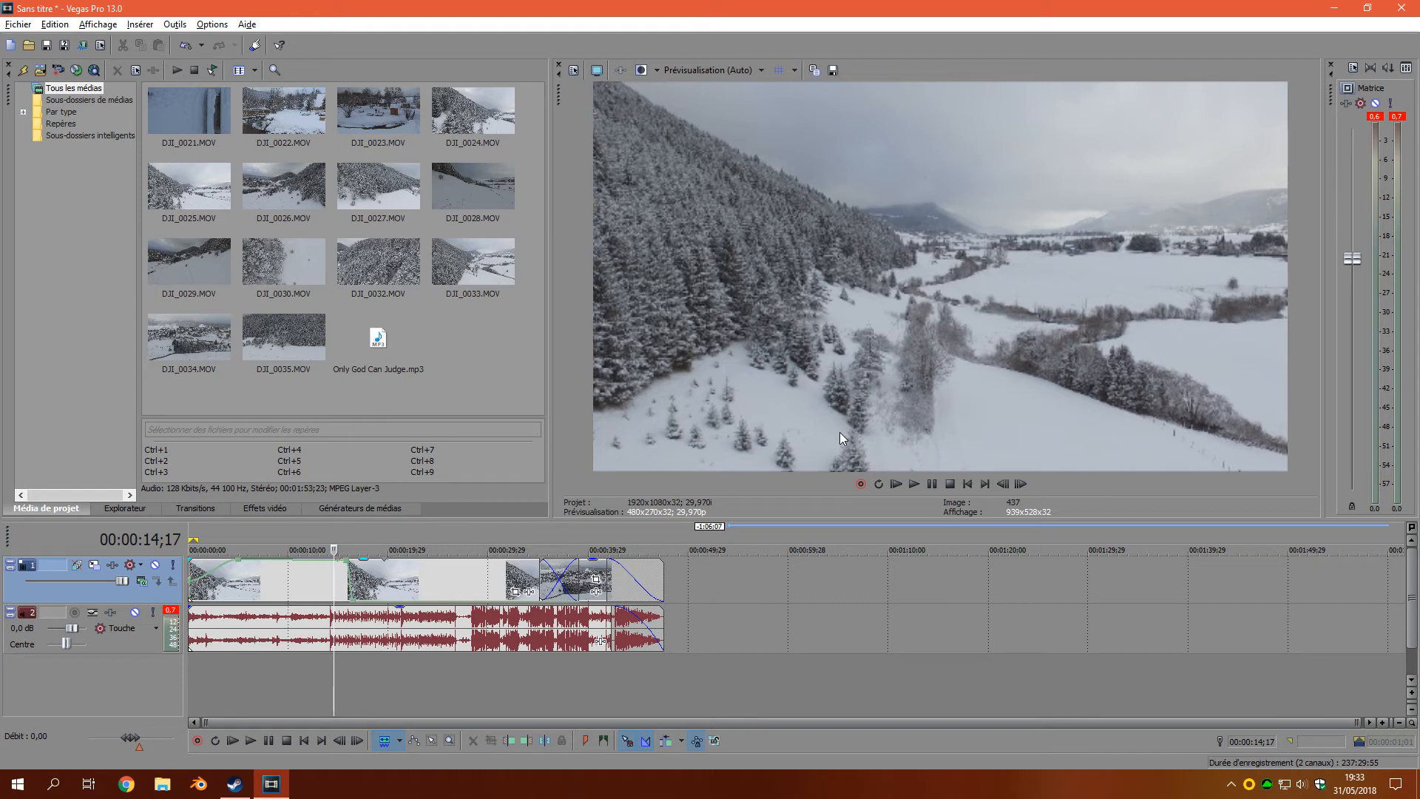
pyautogui.press('space')
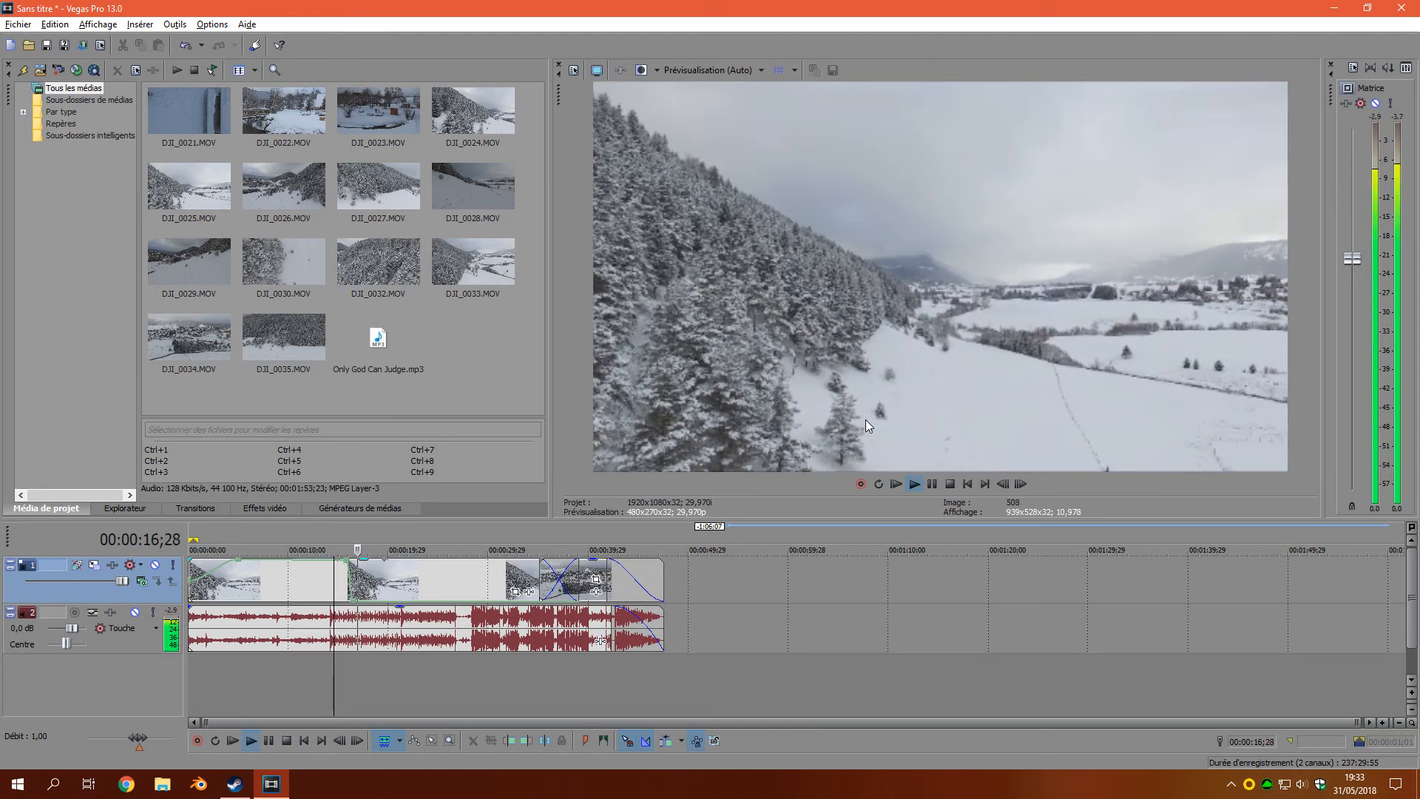
pyautogui.press('Return')
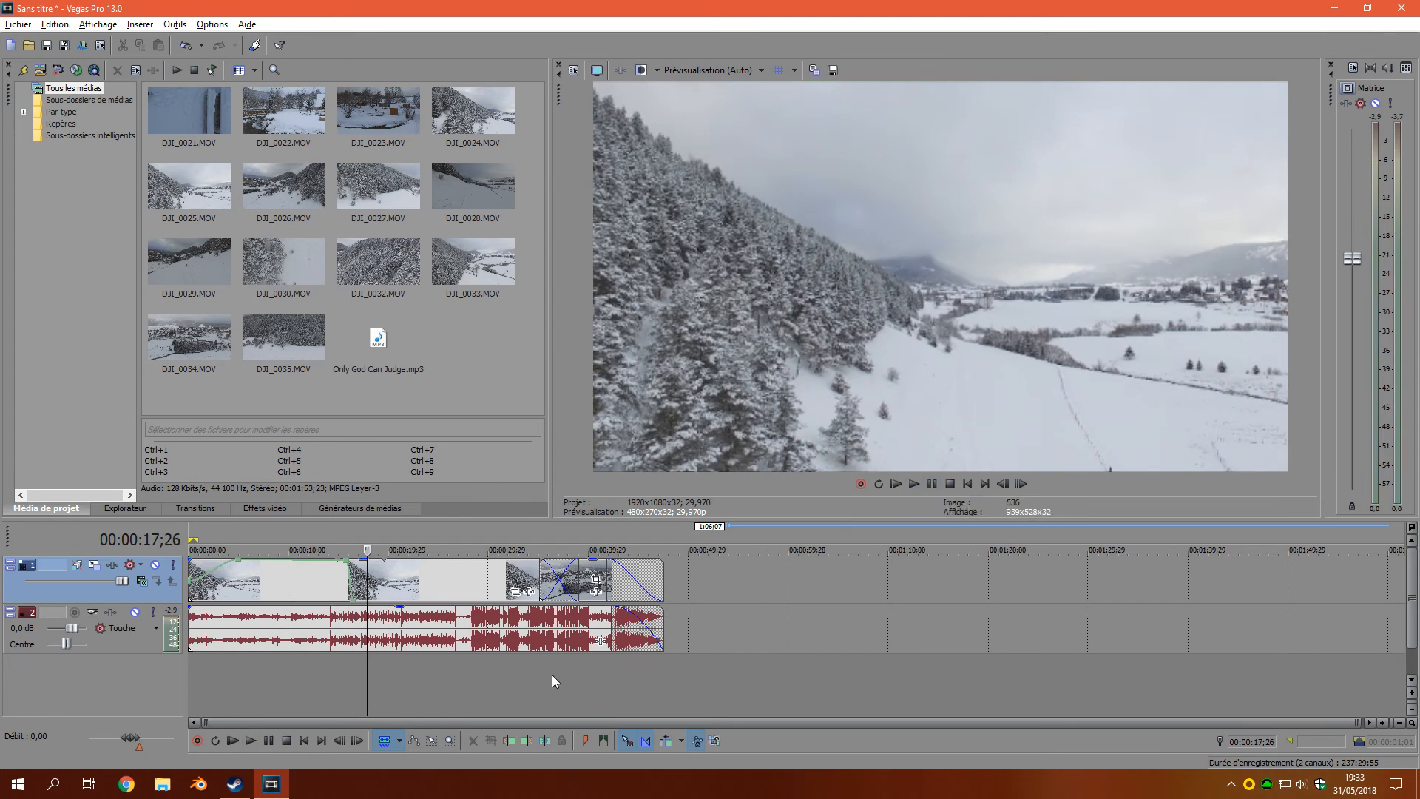
# Play the video from 00:00:00;00 to check the acceleration at the start of the first clip.
pyautogui.click(196, 703)
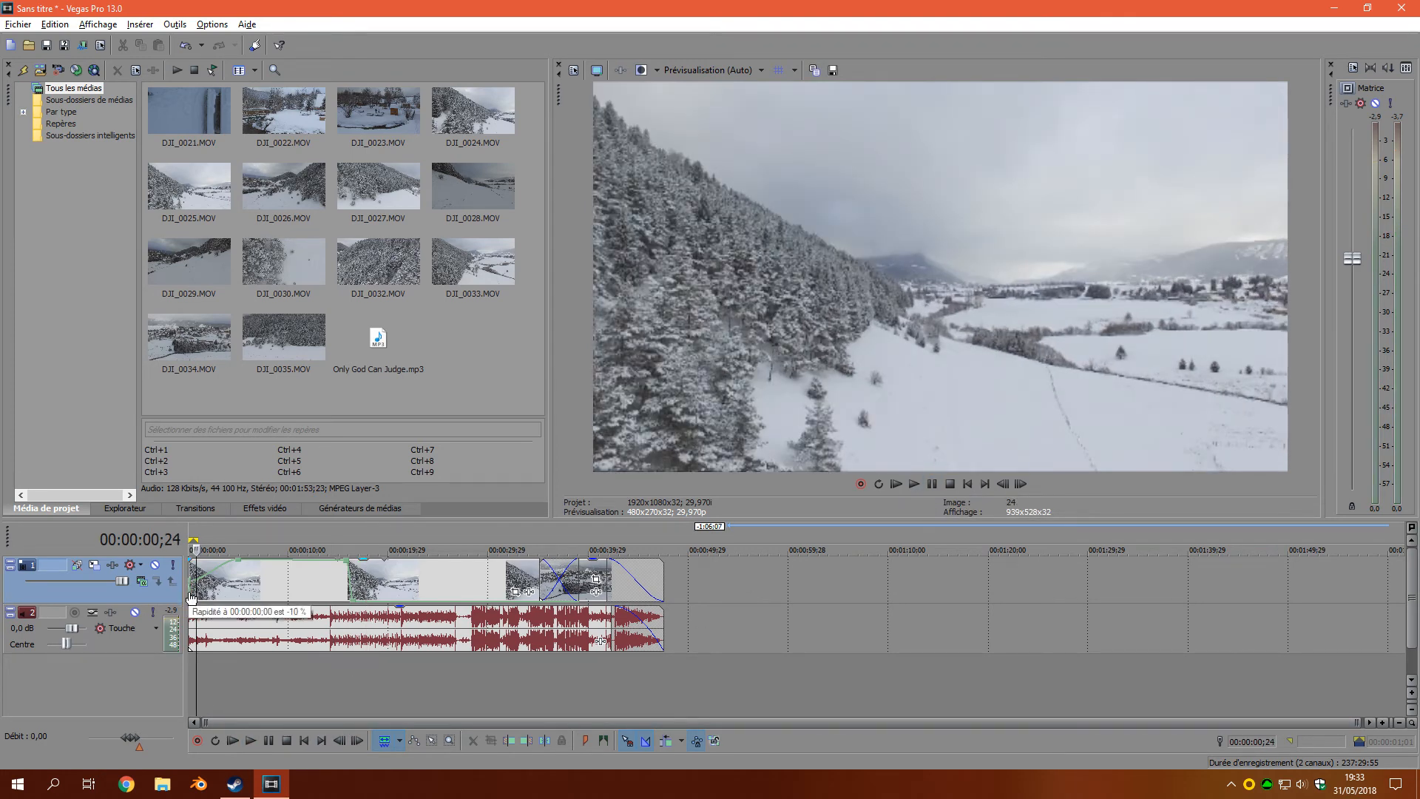
pyautogui.click(188, 704)
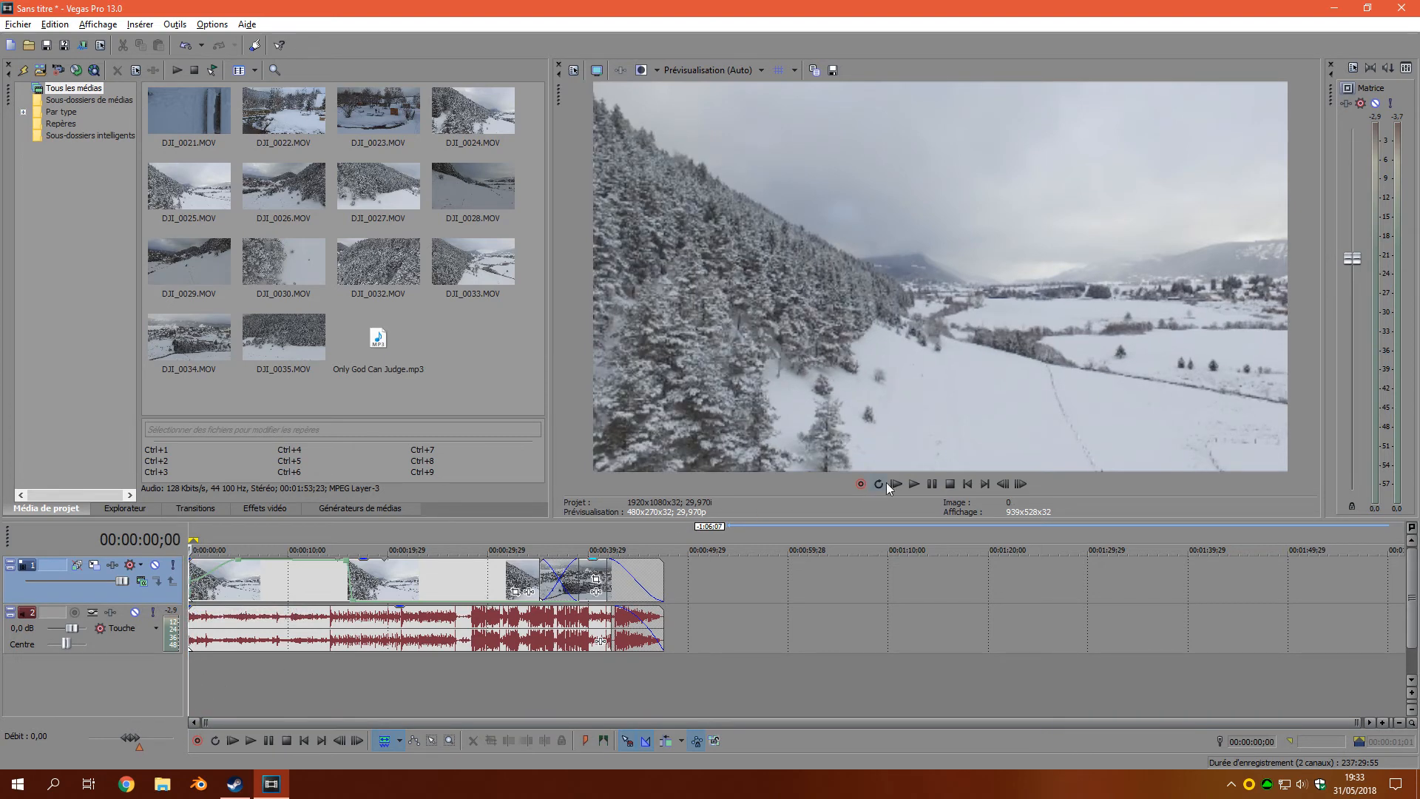
pyautogui.click(914, 484)
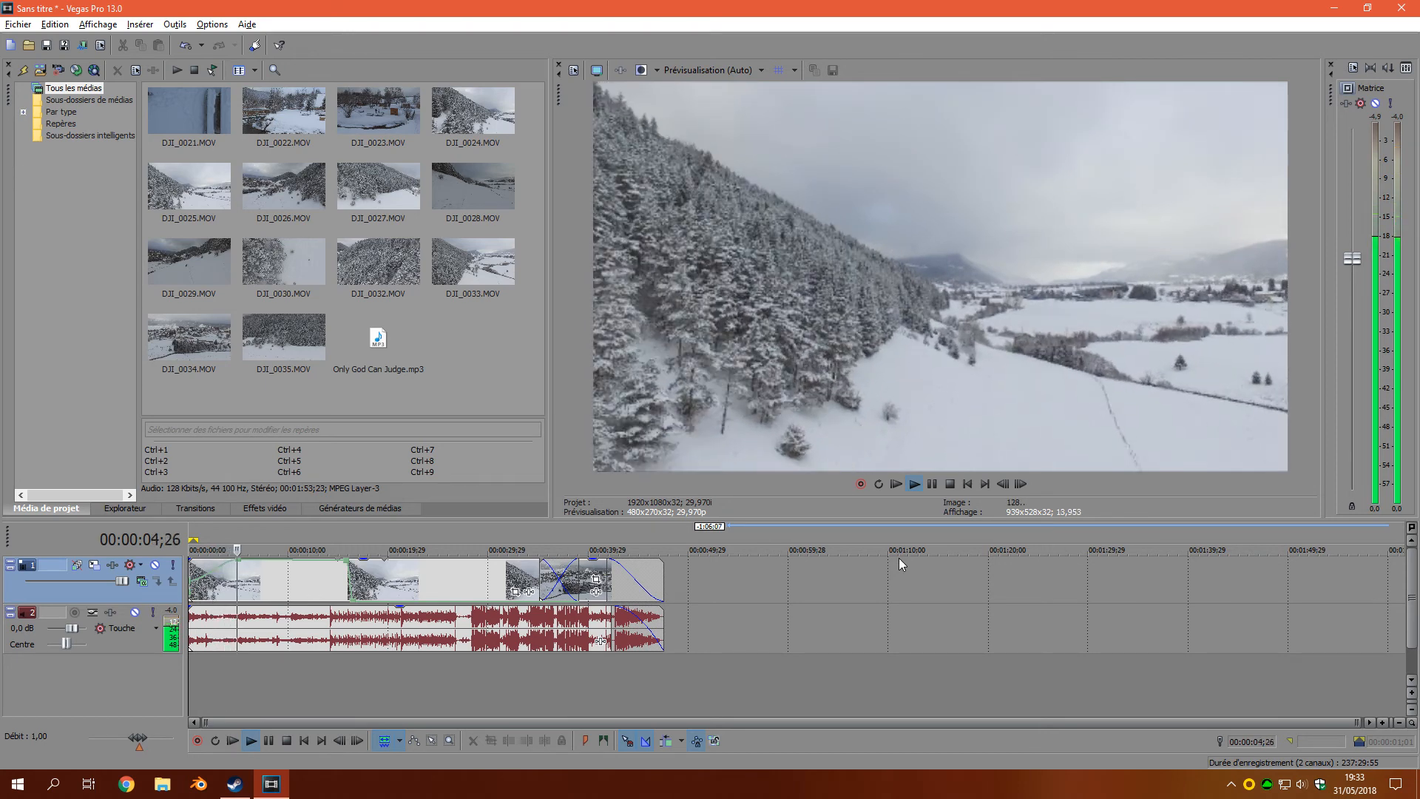
pyautogui.click(934, 484)
pyautogui.click(933, 483)
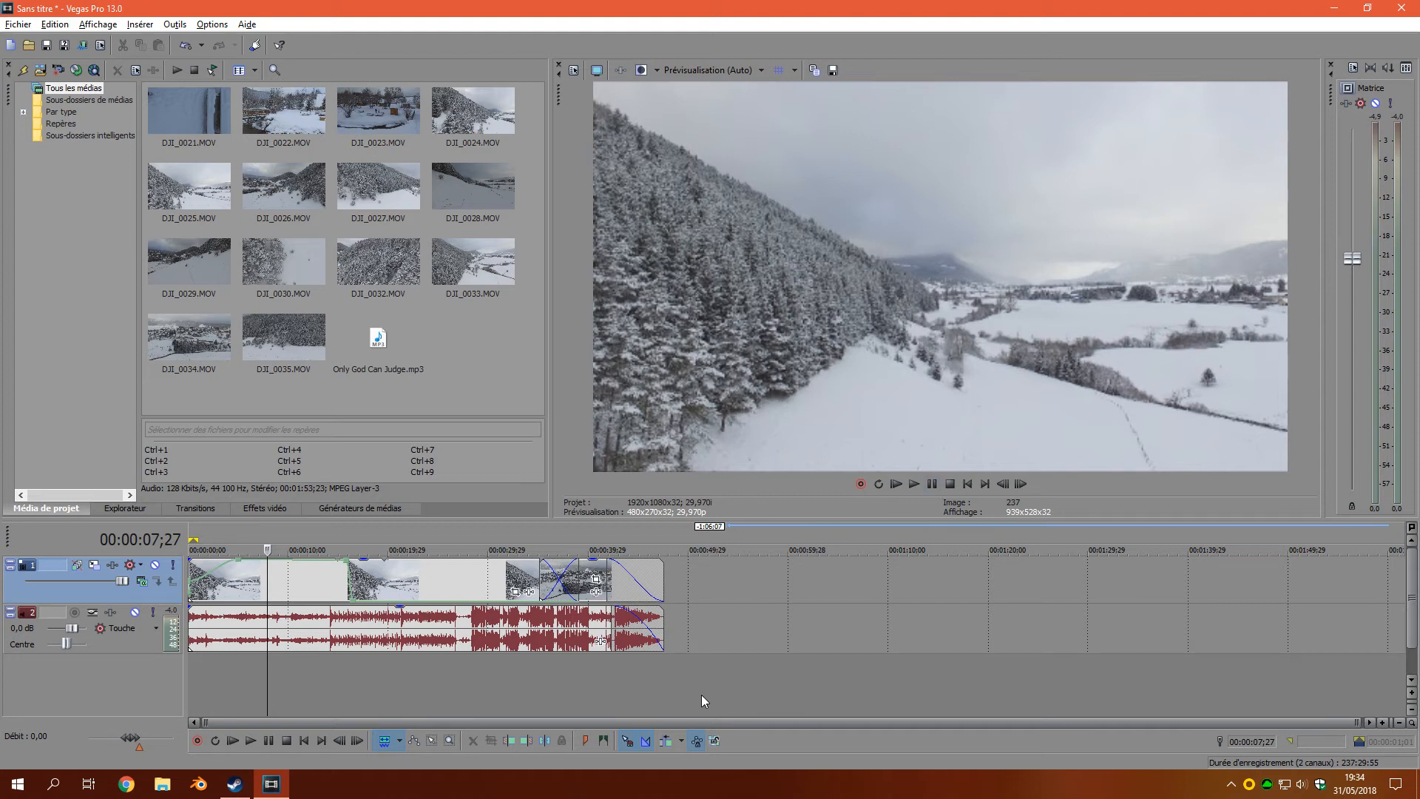
# Open the Render As settings and select the Internet HD 1080p template under MainConcept AVC/AAC.
pyautogui.click(660, 684)
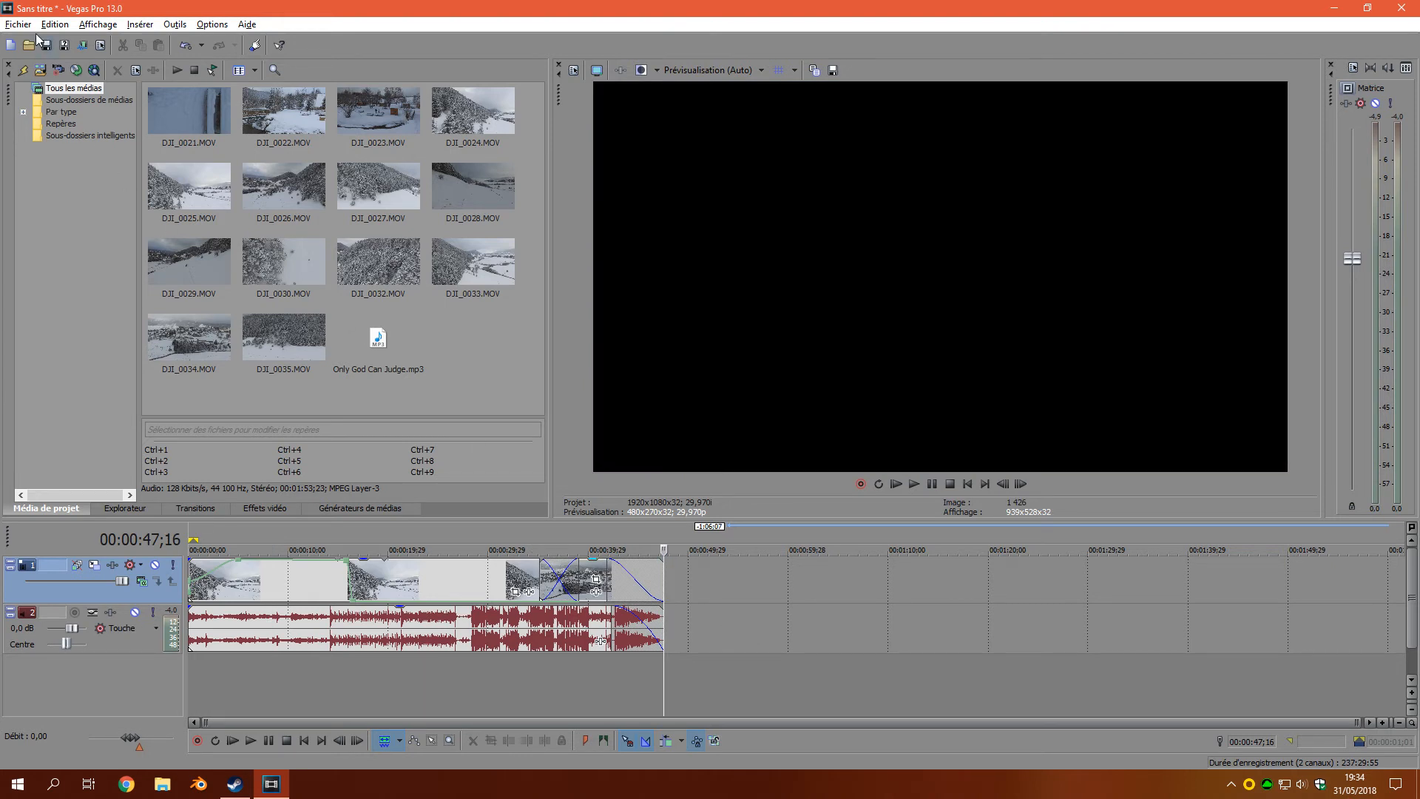
pyautogui.click(18, 25)
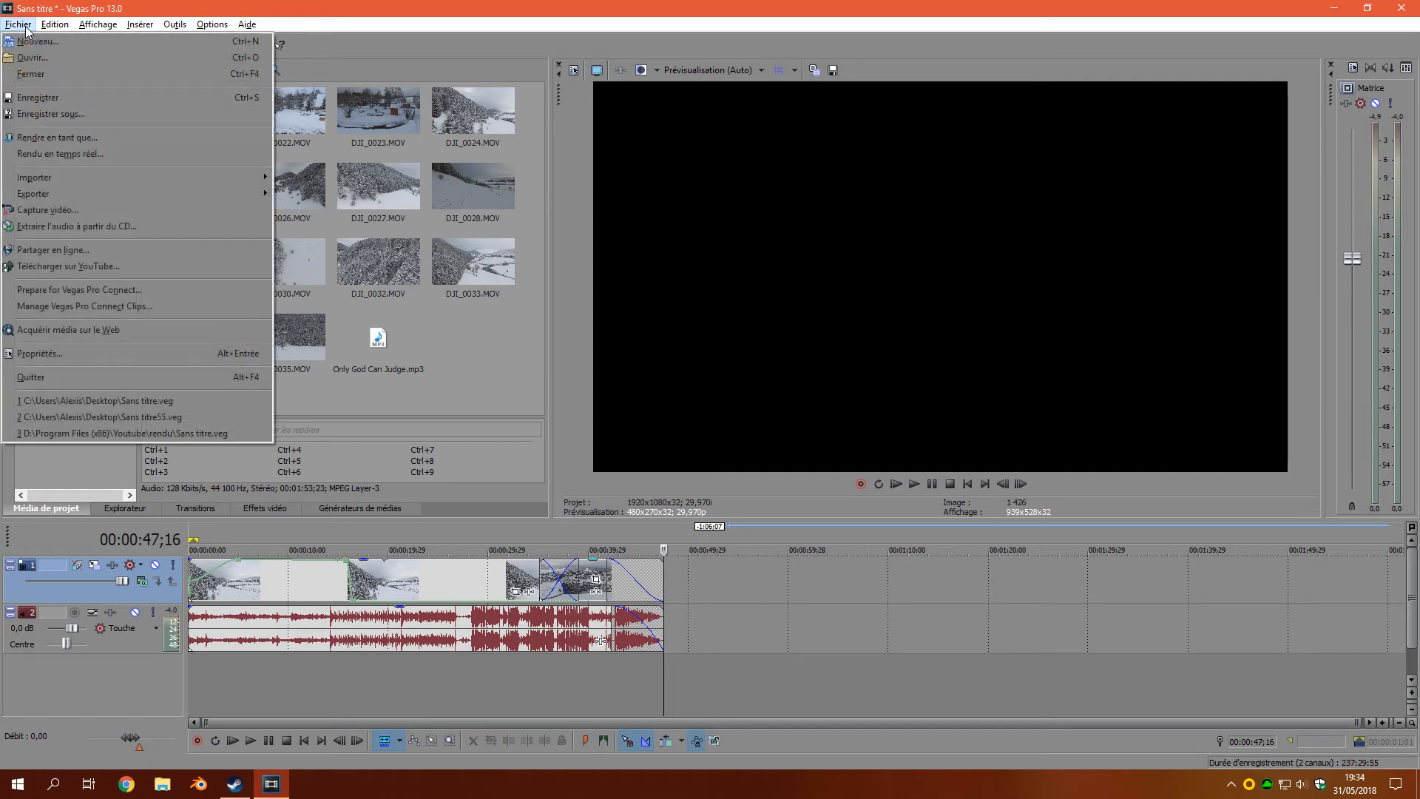
pyautogui.click(118, 139)
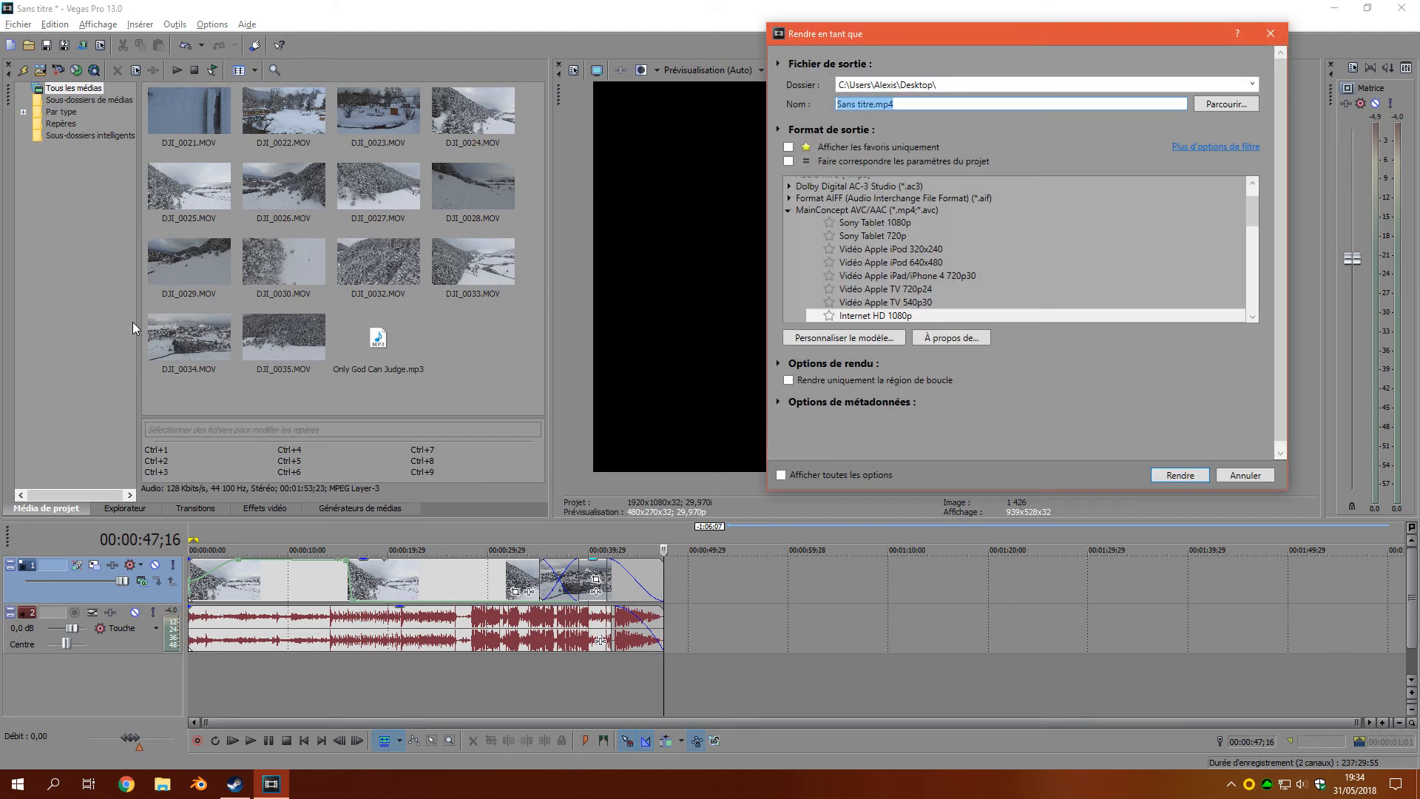
pyautogui.moveTo(867, 34); pyautogui.dragTo(512, 181)
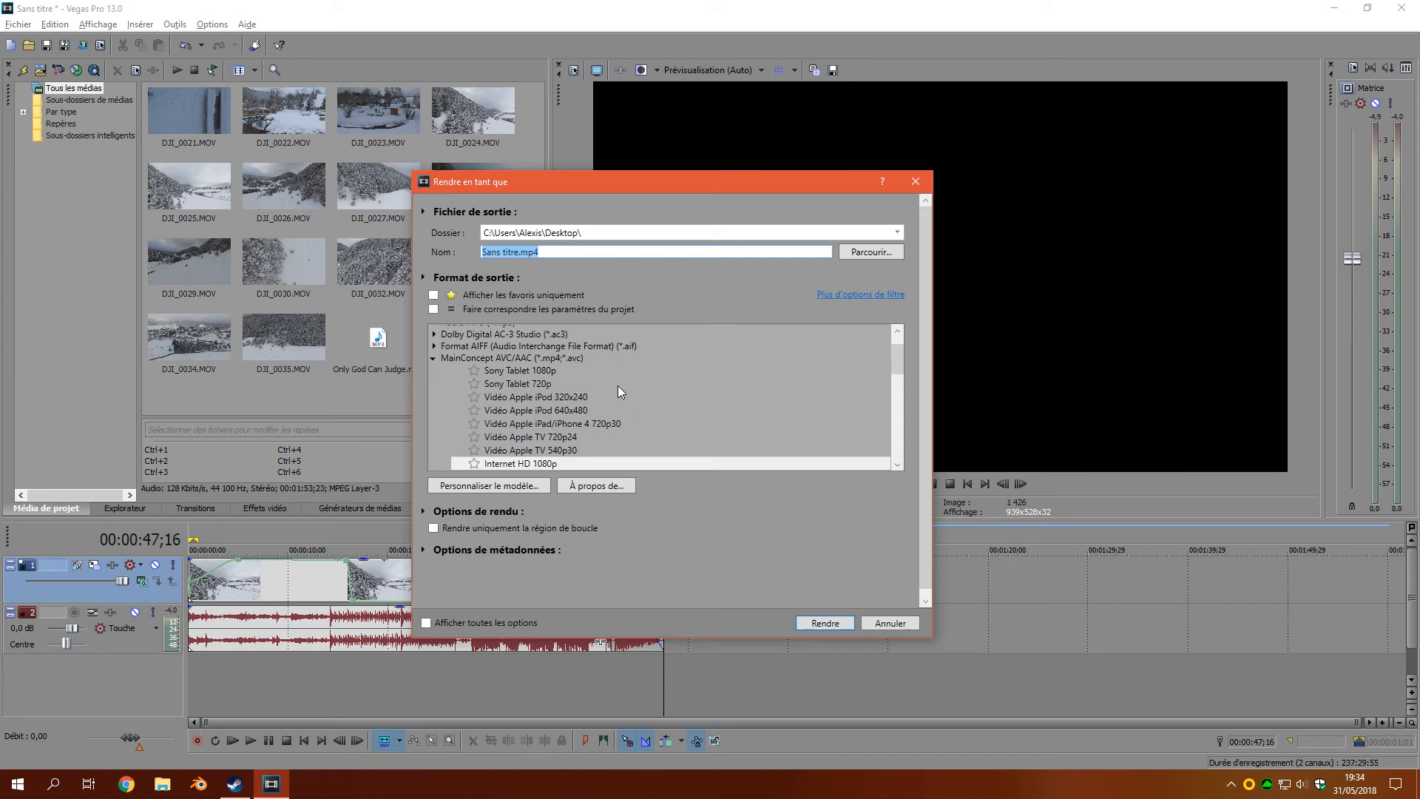
pyautogui.scroll(3, 618, 385)
pyautogui.moveTo(899, 332)
pyautogui.mouseDown()
pyautogui.moveTo(895, 445)
pyautogui.moveTo(902, 346)
pyautogui.mouseUp()
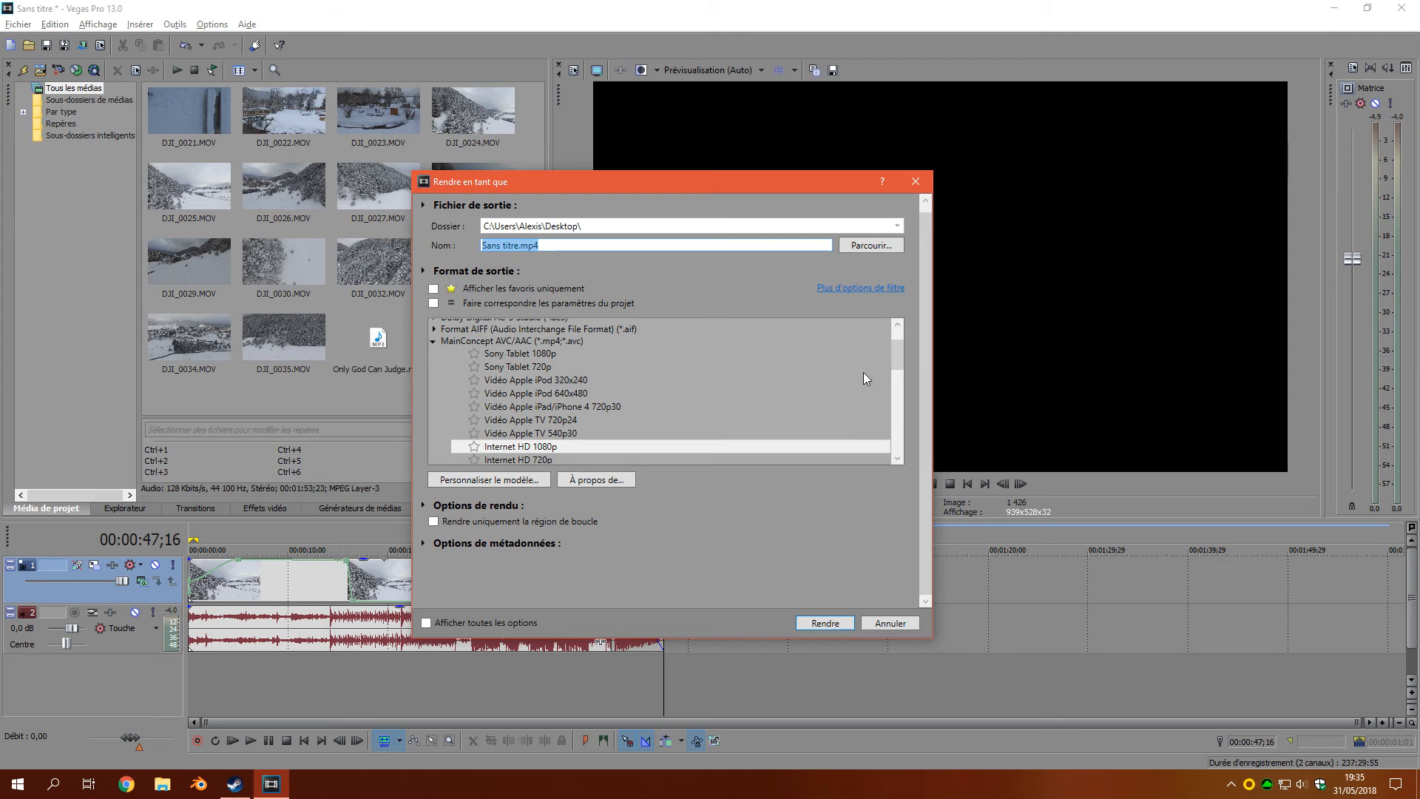
pyautogui.moveTo(899, 353)
pyautogui.mouseDown()
pyautogui.moveTo(881, 352)
pyautogui.moveTo(875, 392)
pyautogui.moveTo(892, 362)
pyautogui.mouseUp()
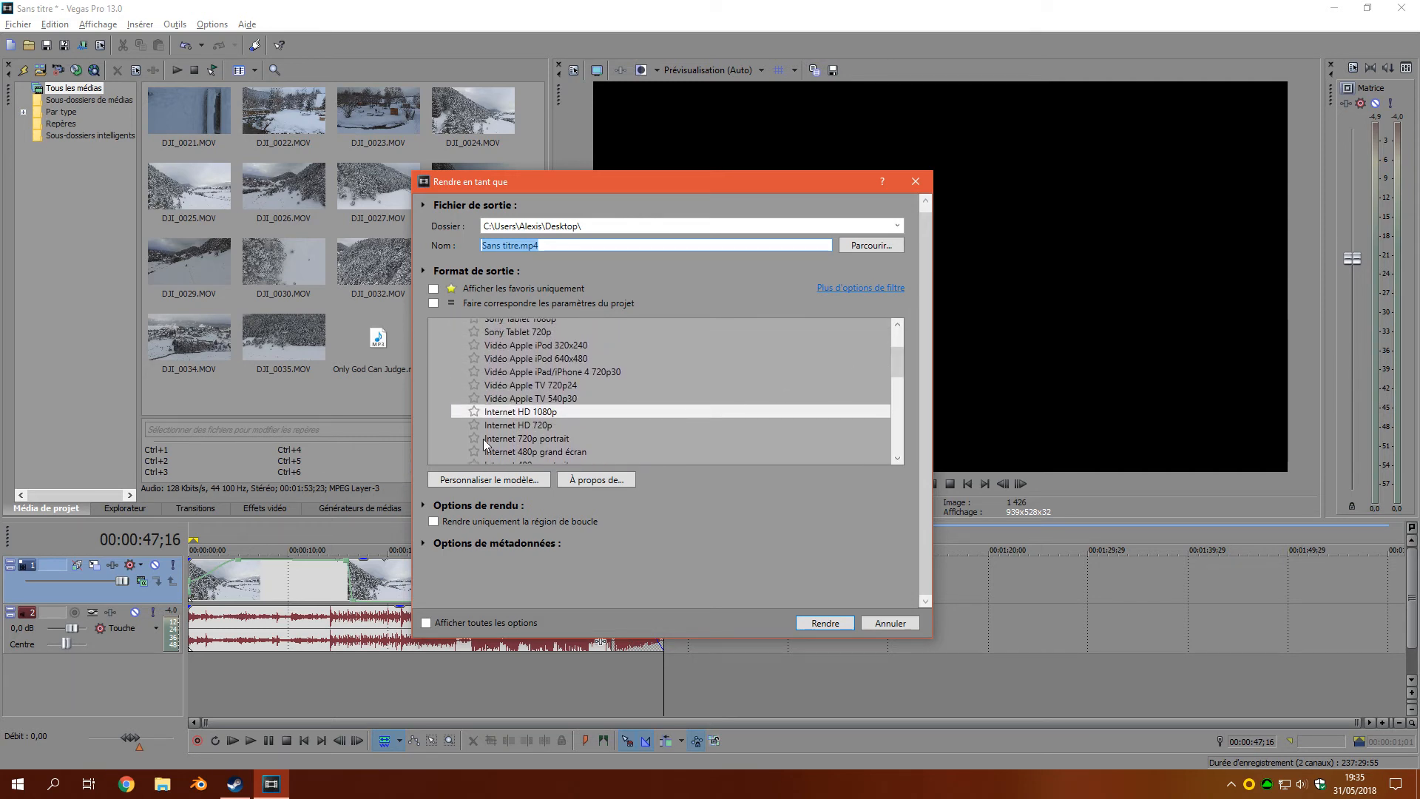
pyautogui.click(518, 412)
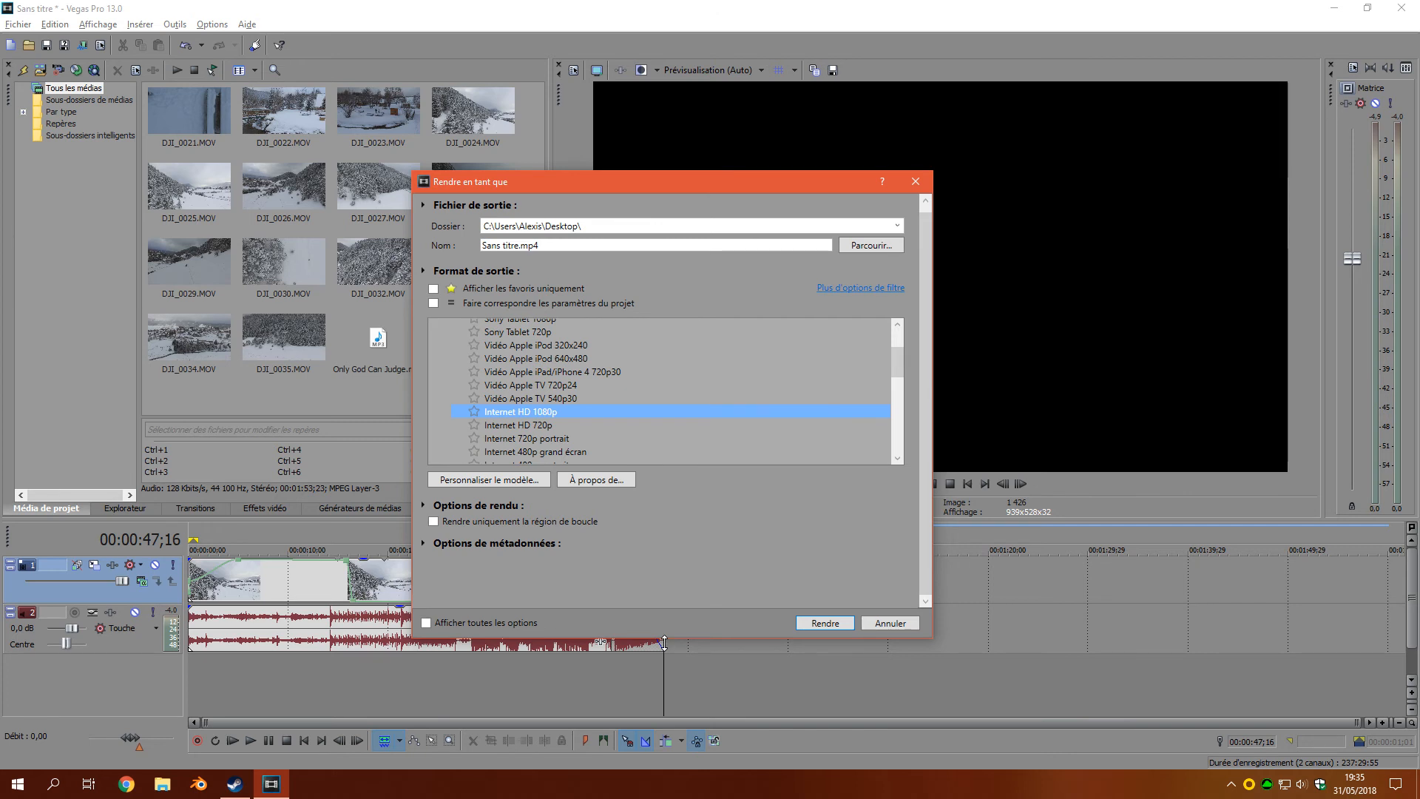
# Show the additional format filter options for rendering and hide them again.
pyautogui.click(465, 546)
pyautogui.click(464, 544)
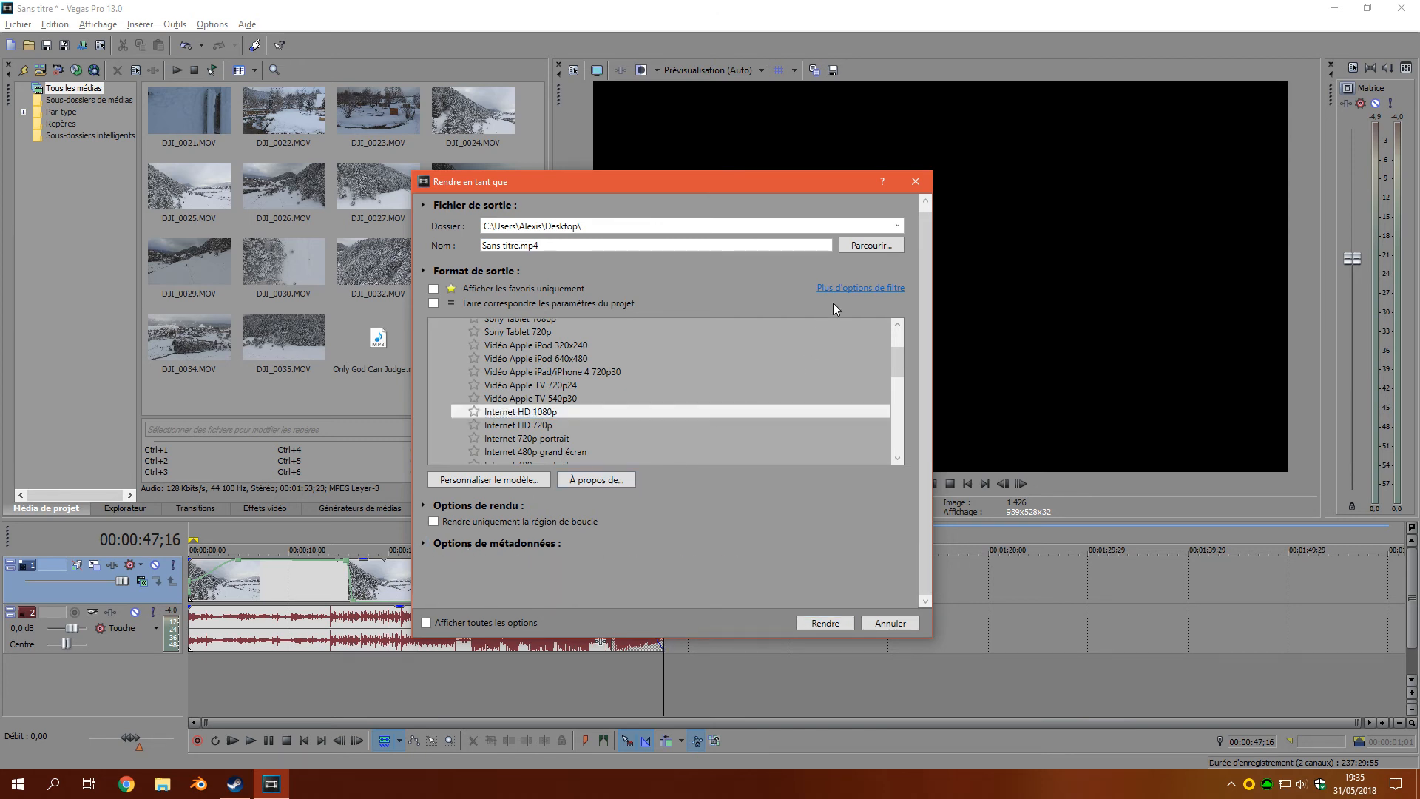
pyautogui.click(856, 289)
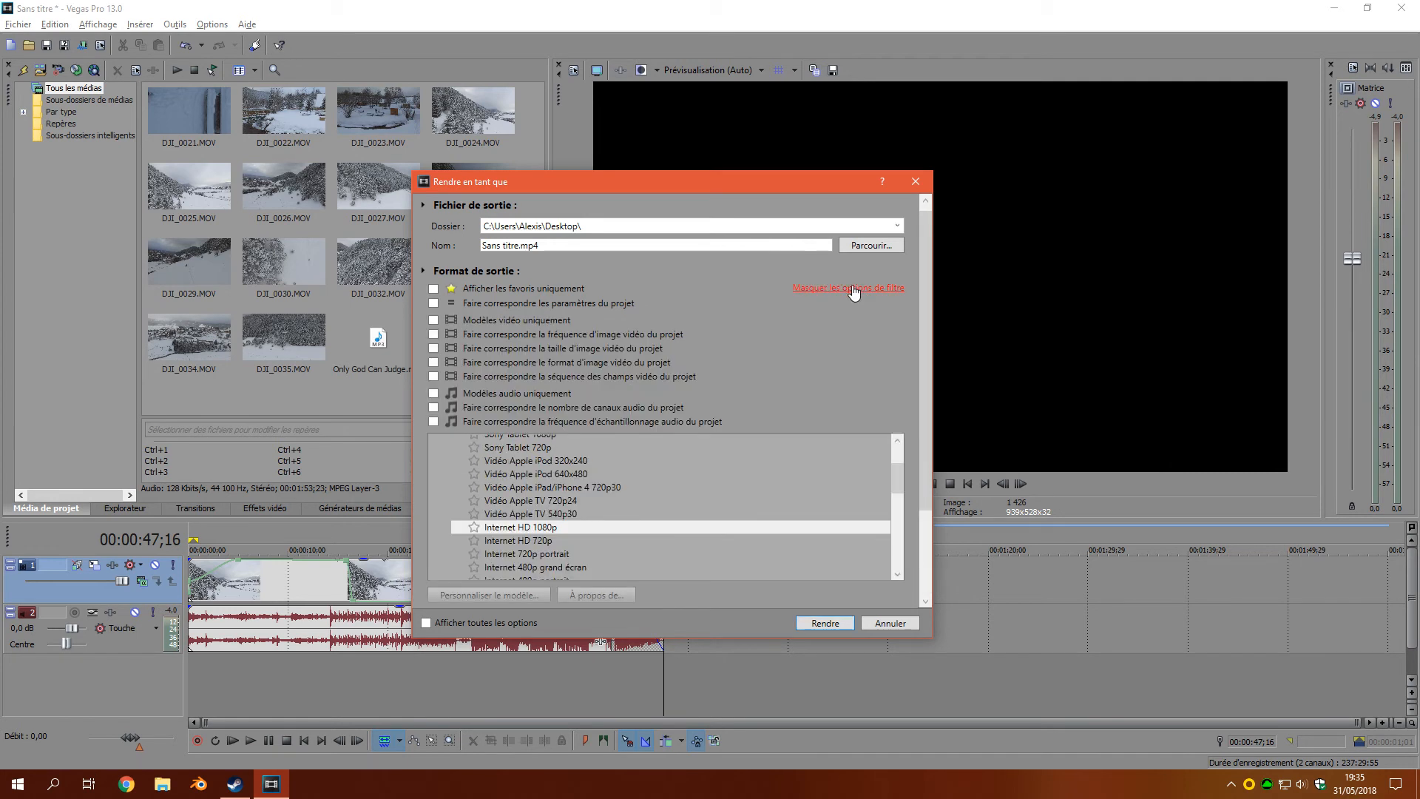
pyautogui.click(852, 289)
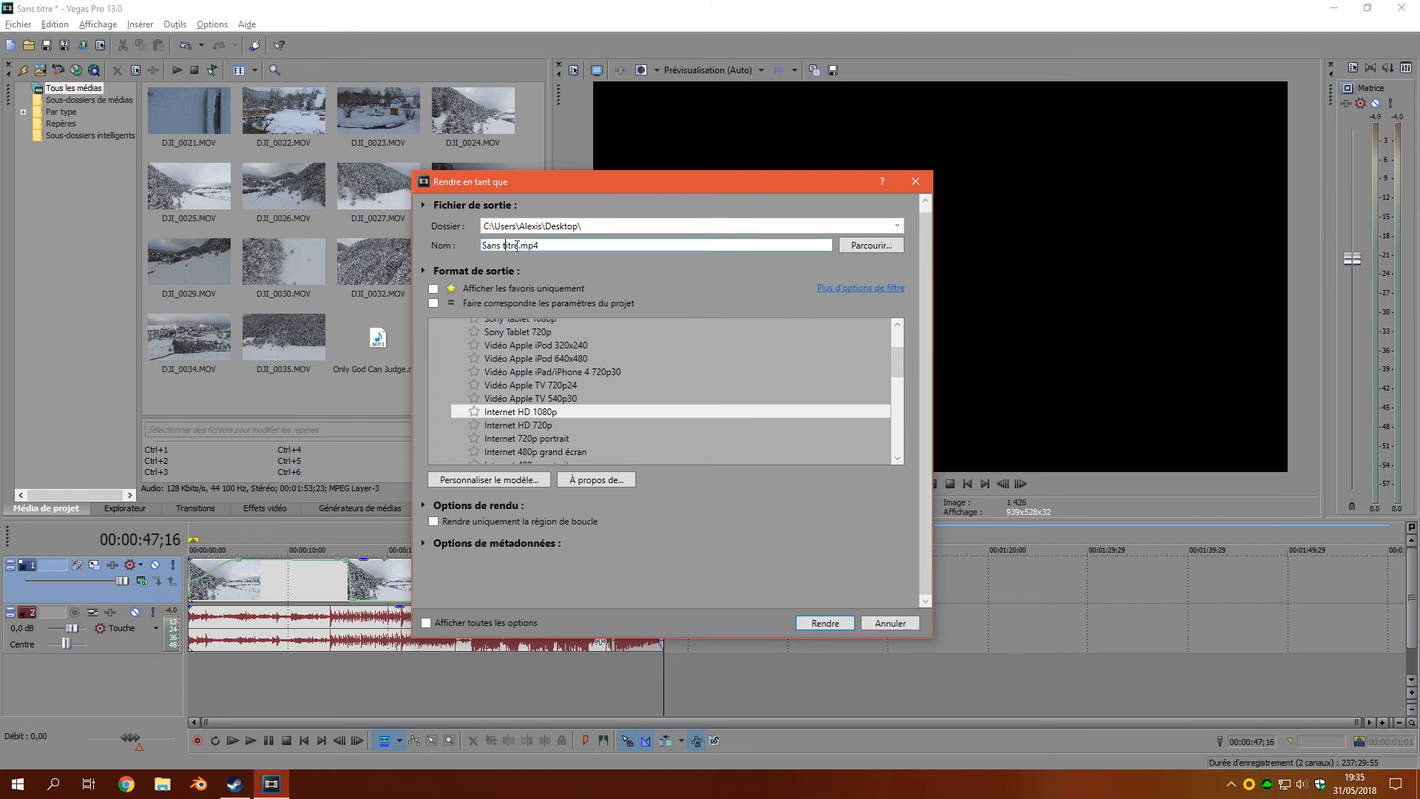
# Name the output file test.mp4 and keep the Desktop as its destination folder.
pyautogui.moveTo(517, 246); pyautogui.dragTo(440, 245)
pyautogui.write('test')
pyautogui.click(871, 246)
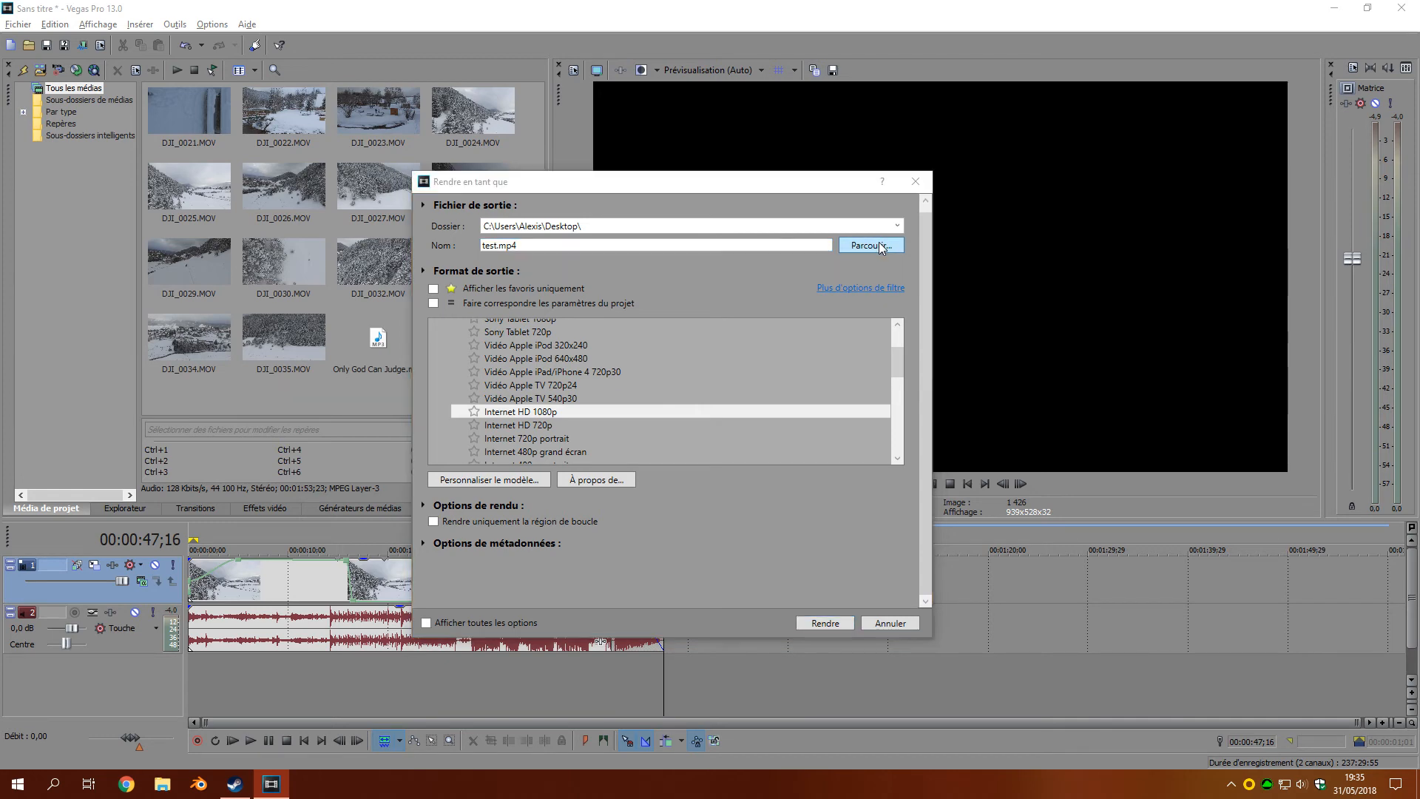
pyautogui.click(1104, 205)
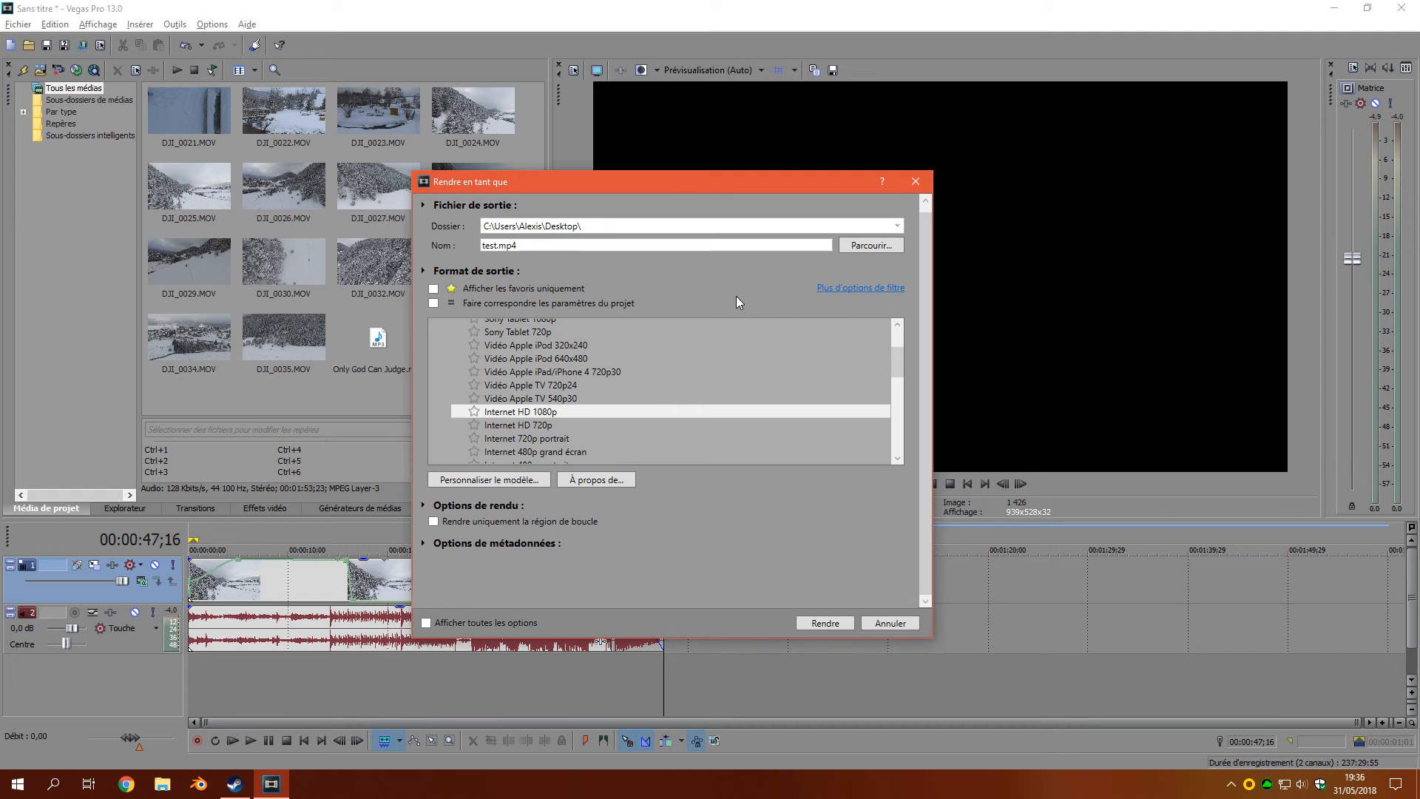
# Open the Internet HD 1080p template's custom settings and review the frame rate choices, keeping 29,970 (NTSC).
pyautogui.click(557, 411)
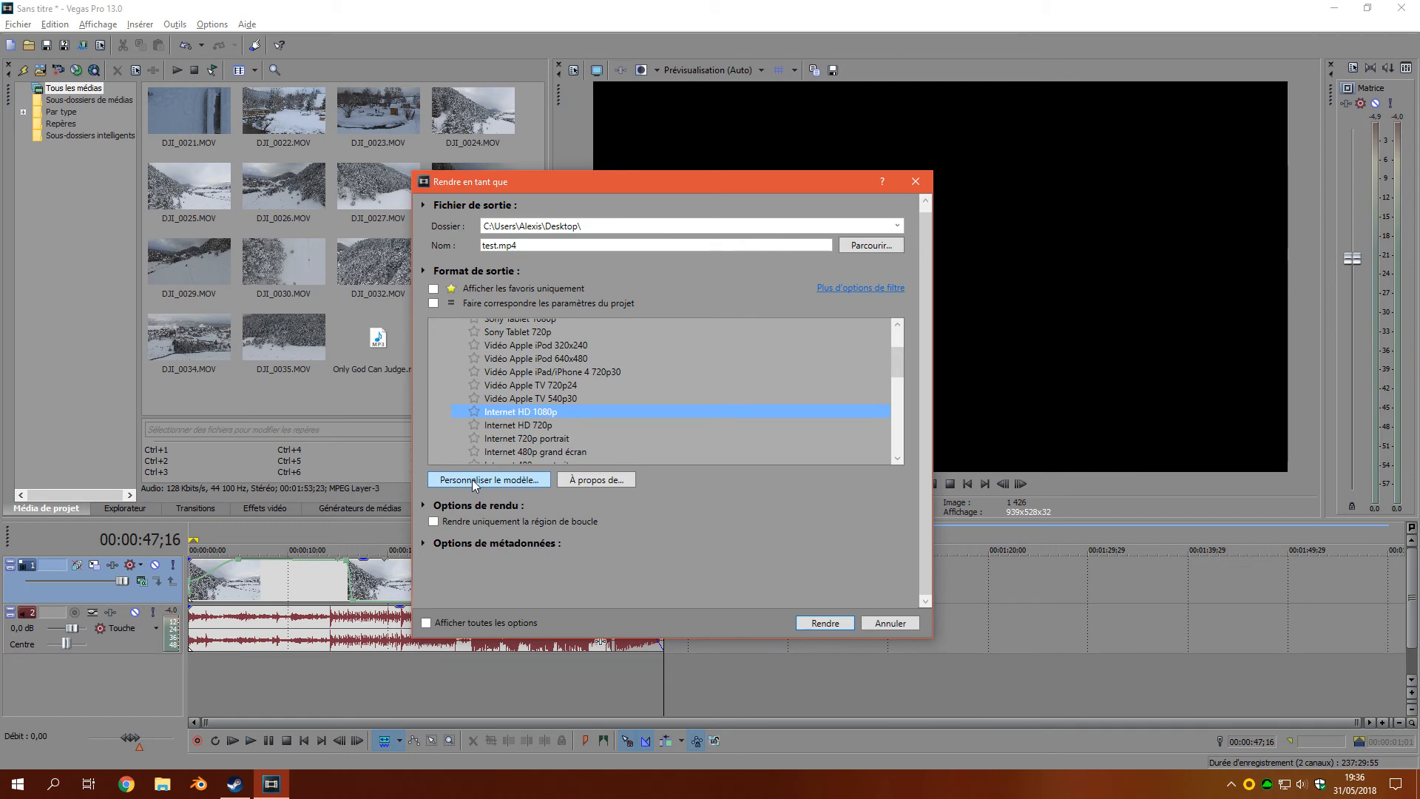
pyautogui.click(517, 480)
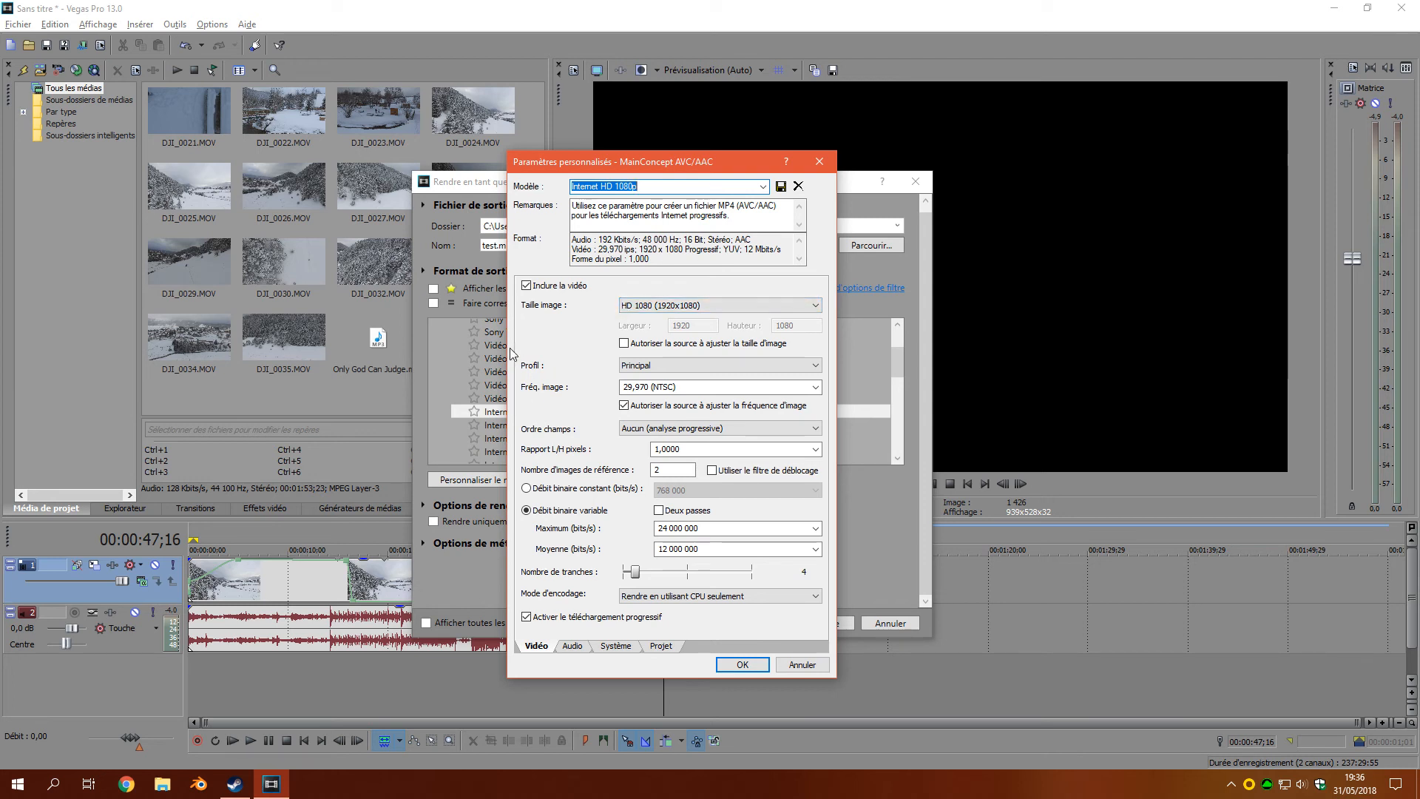
pyautogui.click(677, 390)
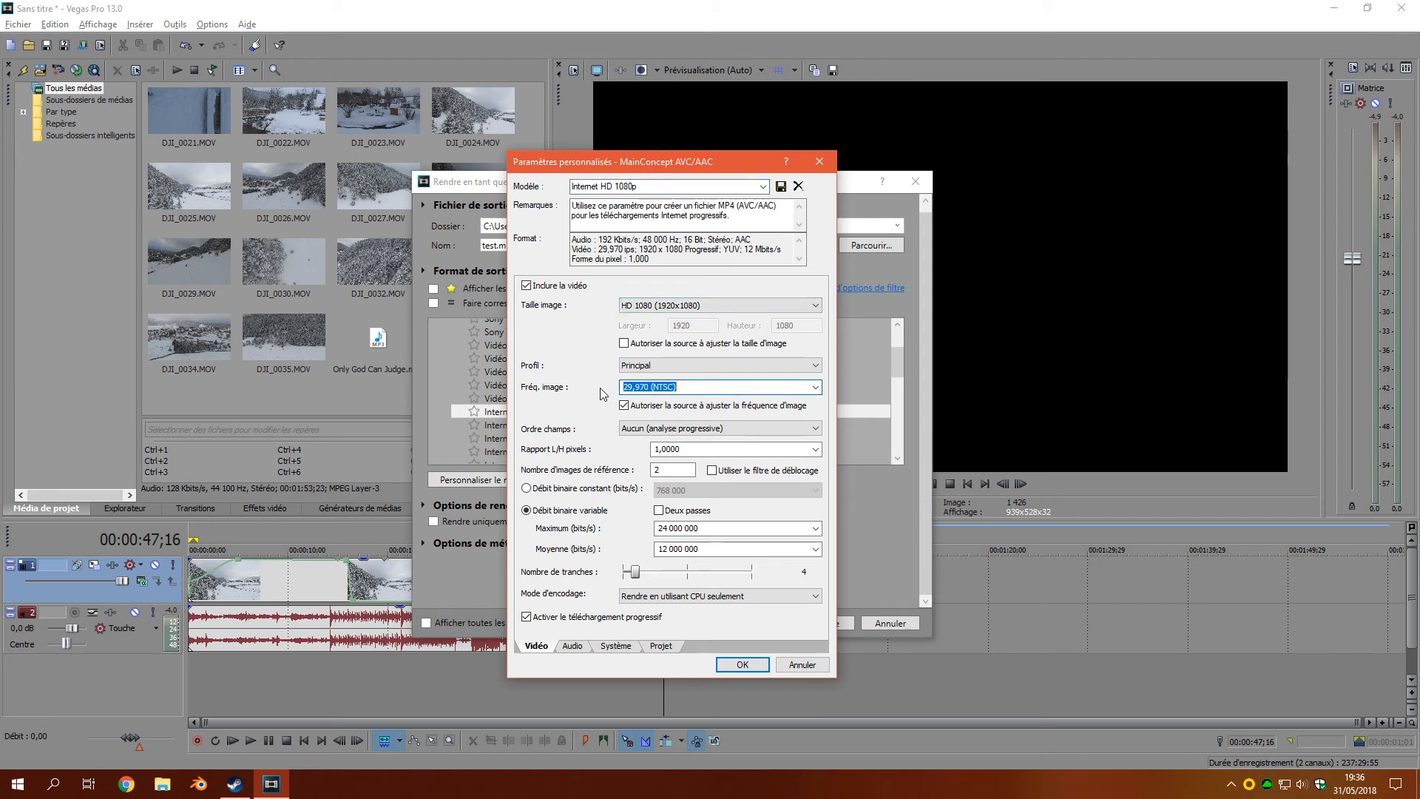
pyautogui.click(673, 390)
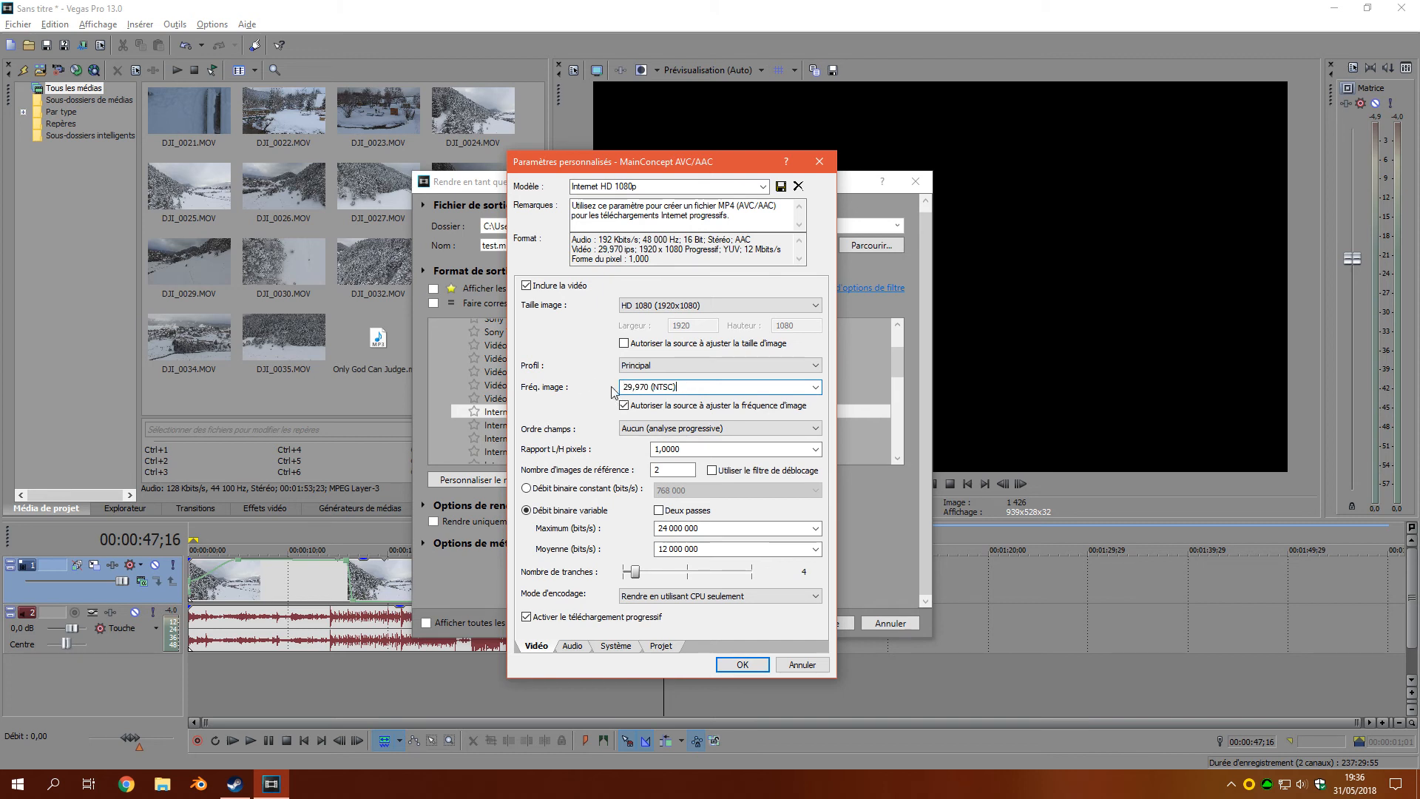
pyautogui.click(815, 387)
pyautogui.click(579, 393)
pyautogui.click(815, 387)
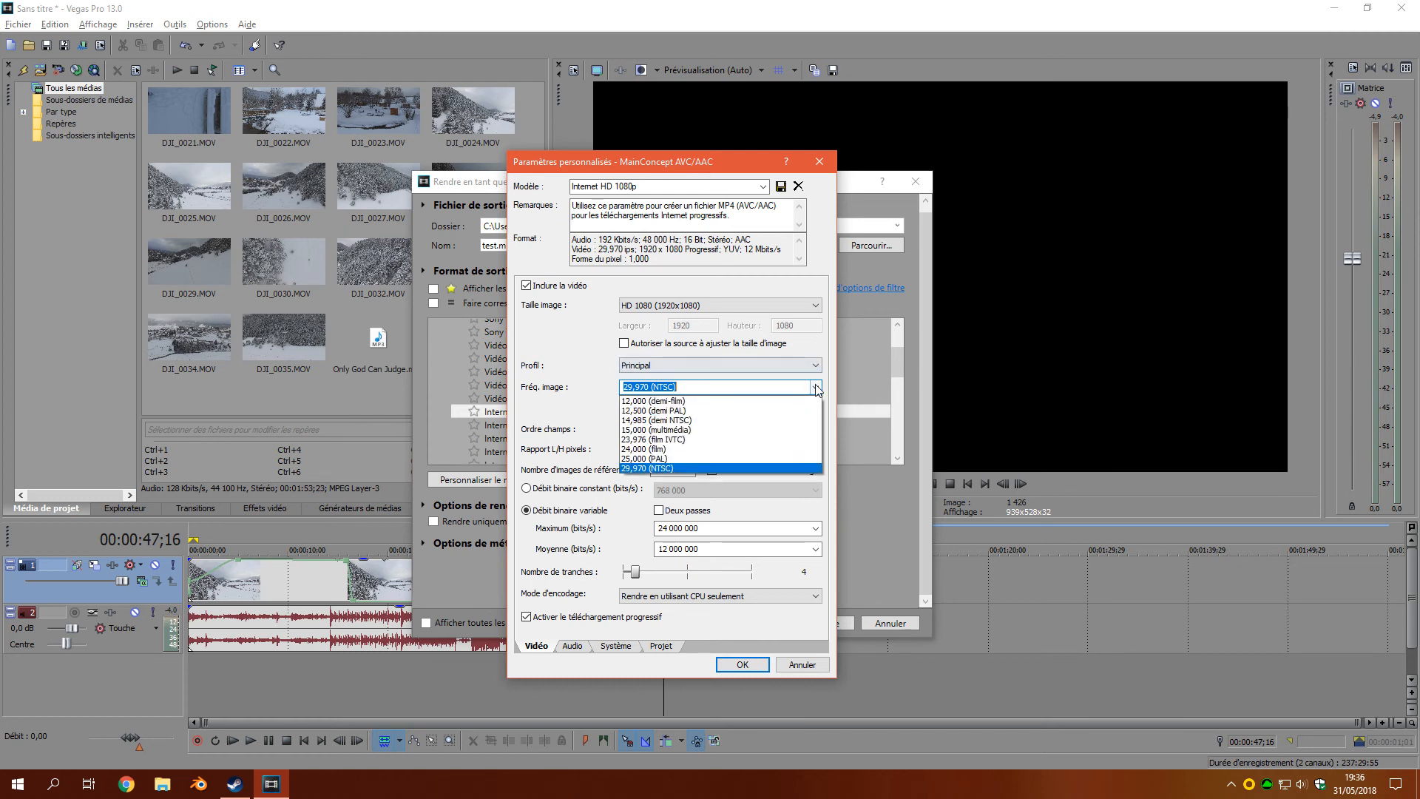
pyautogui.click(816, 386)
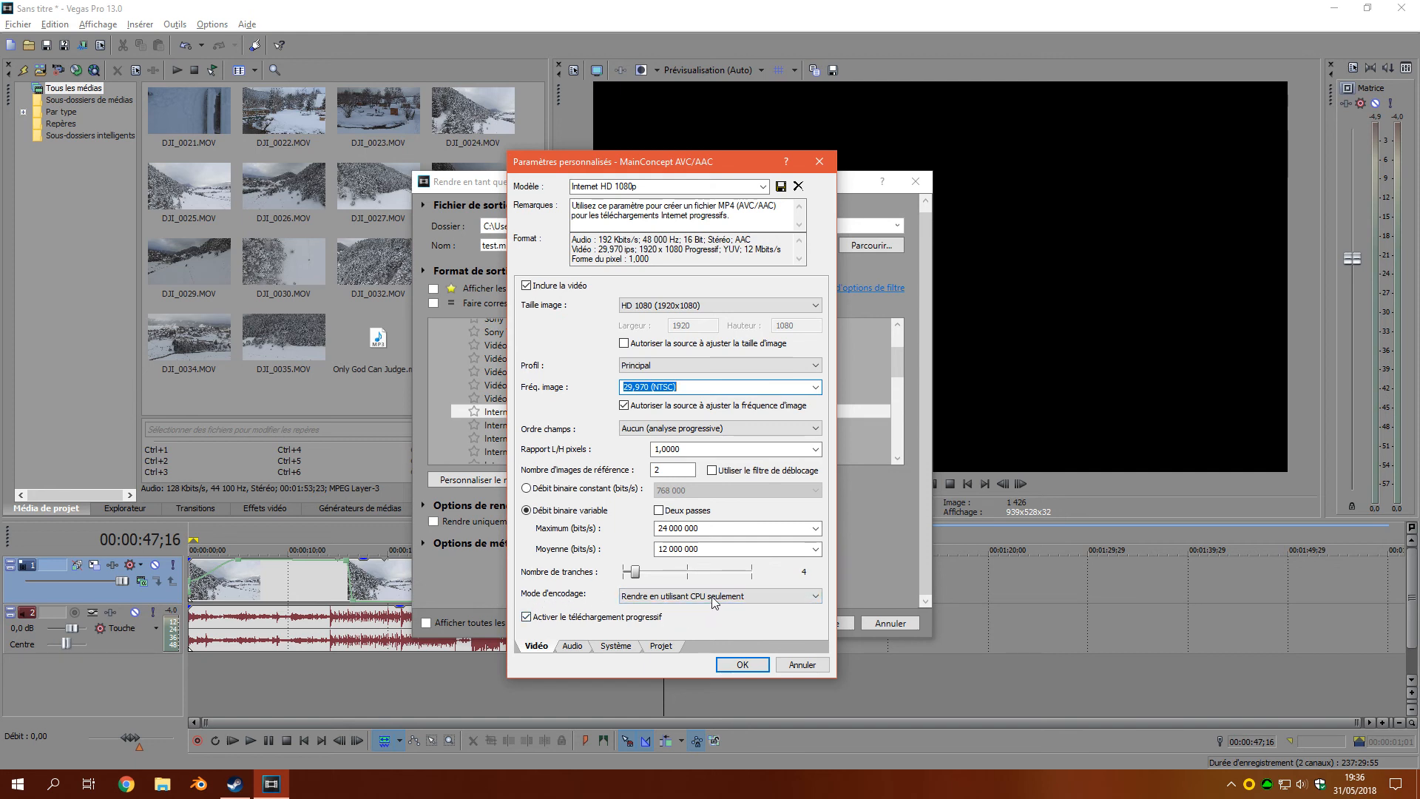
# Set the encoding mode to render using CUDA if available, accept the custom settings and start rendering test.mp4.
pyautogui.click(770, 596)
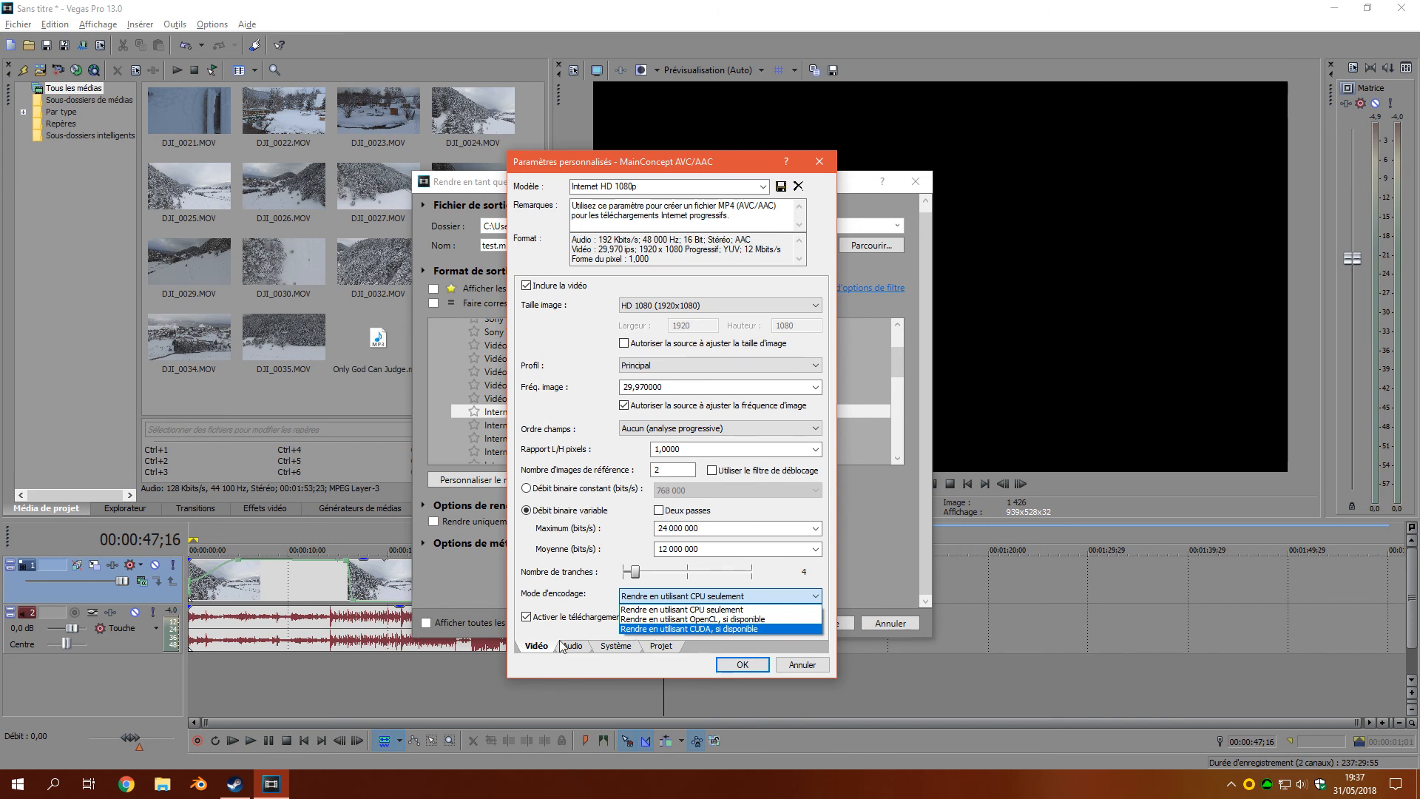
pyautogui.click(633, 629)
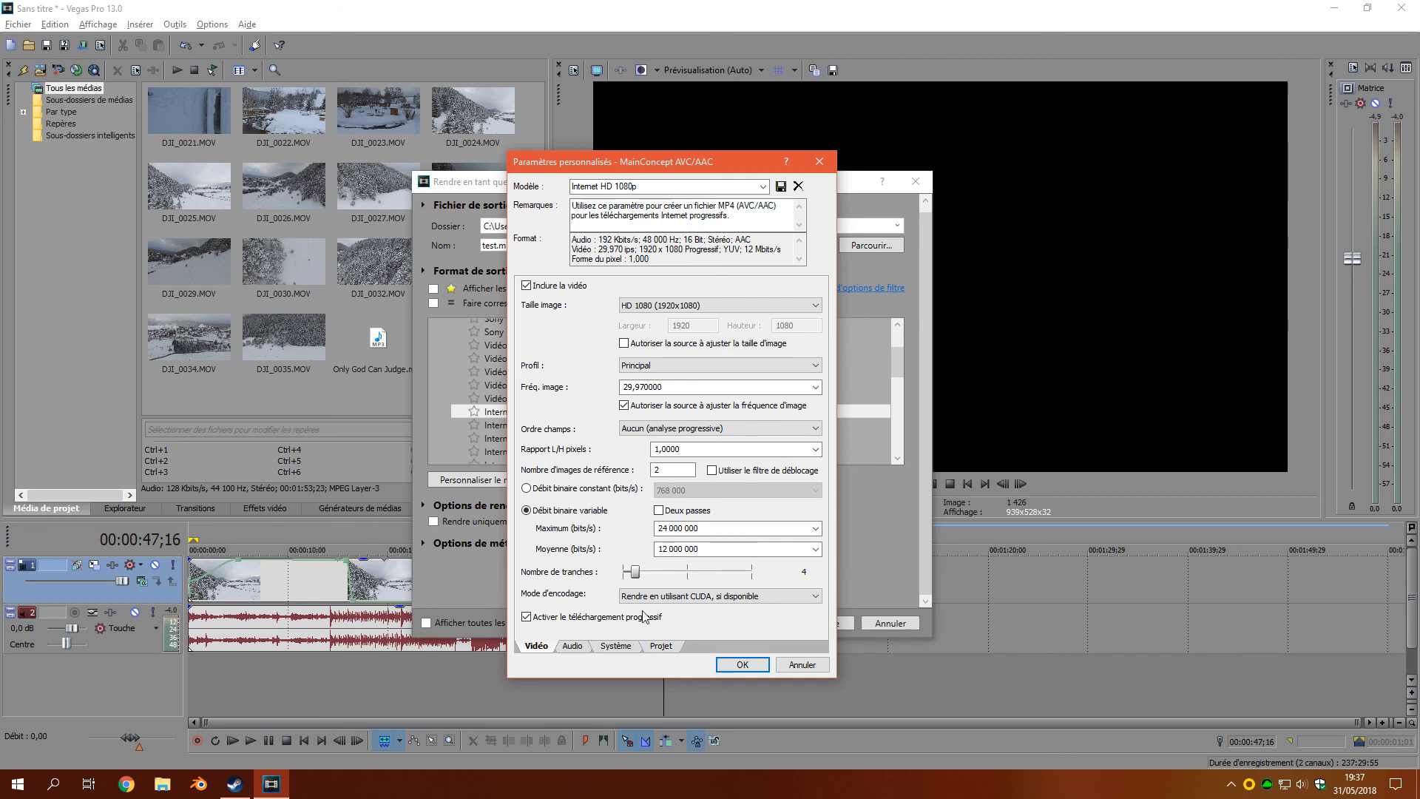
pyautogui.click(650, 596)
pyautogui.click(652, 597)
pyautogui.click(732, 667)
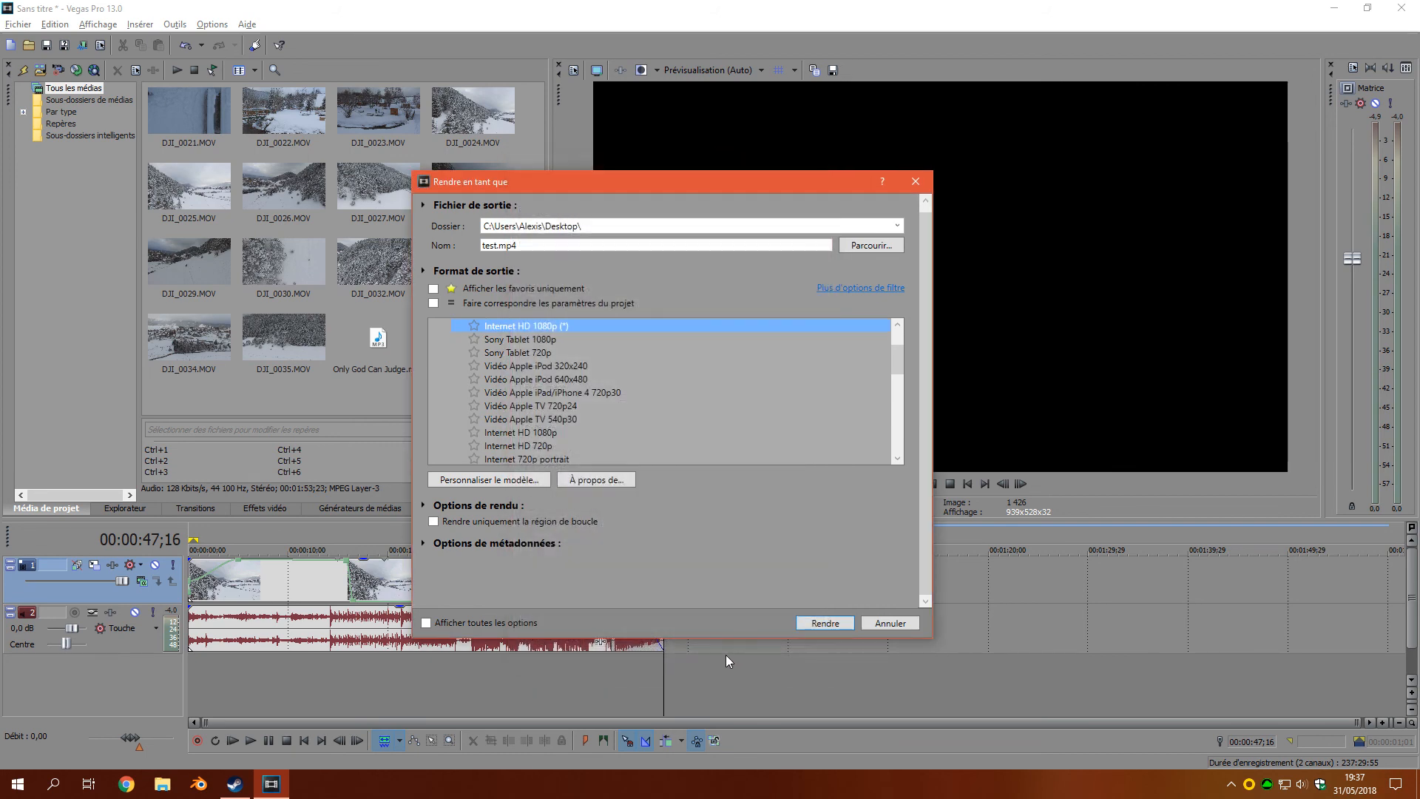
pyautogui.click(834, 622)
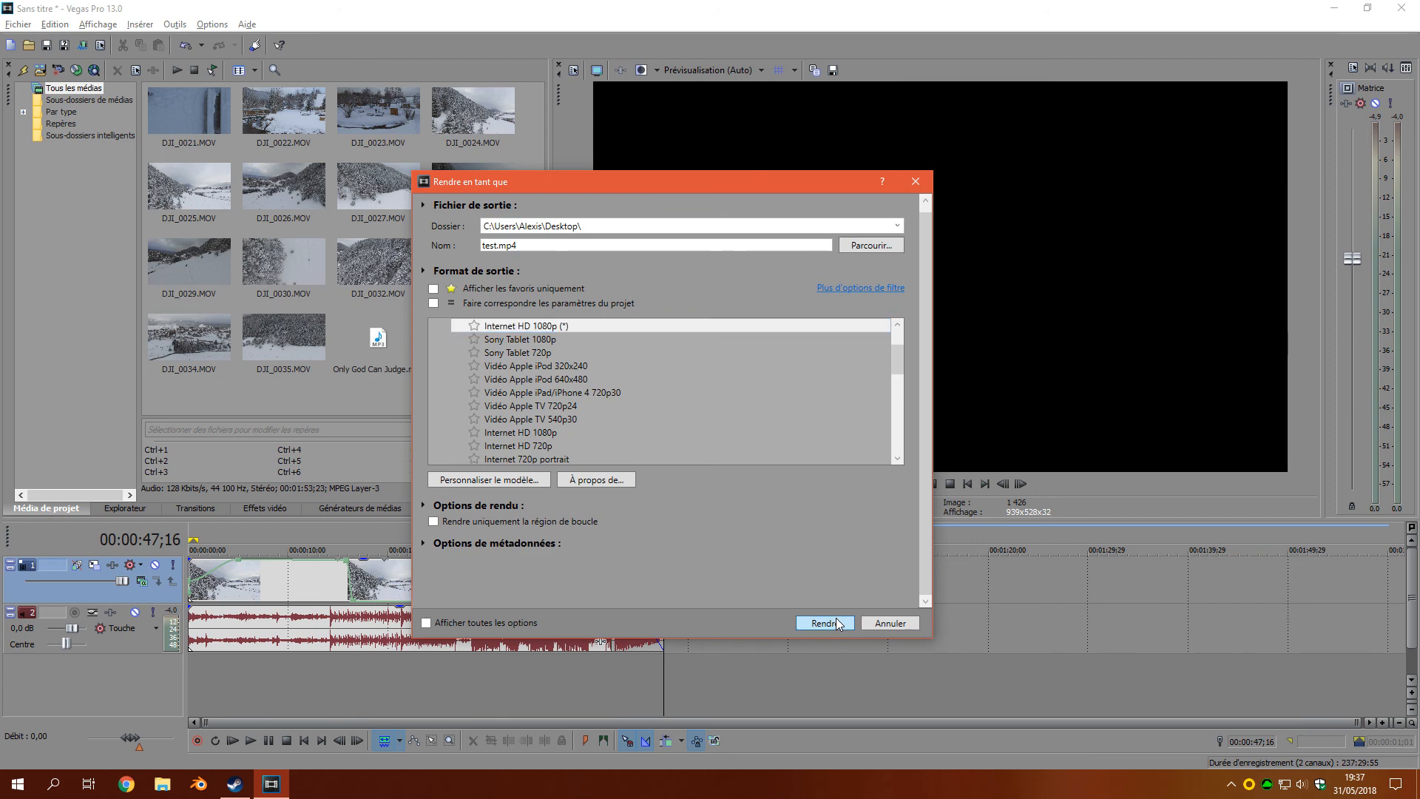